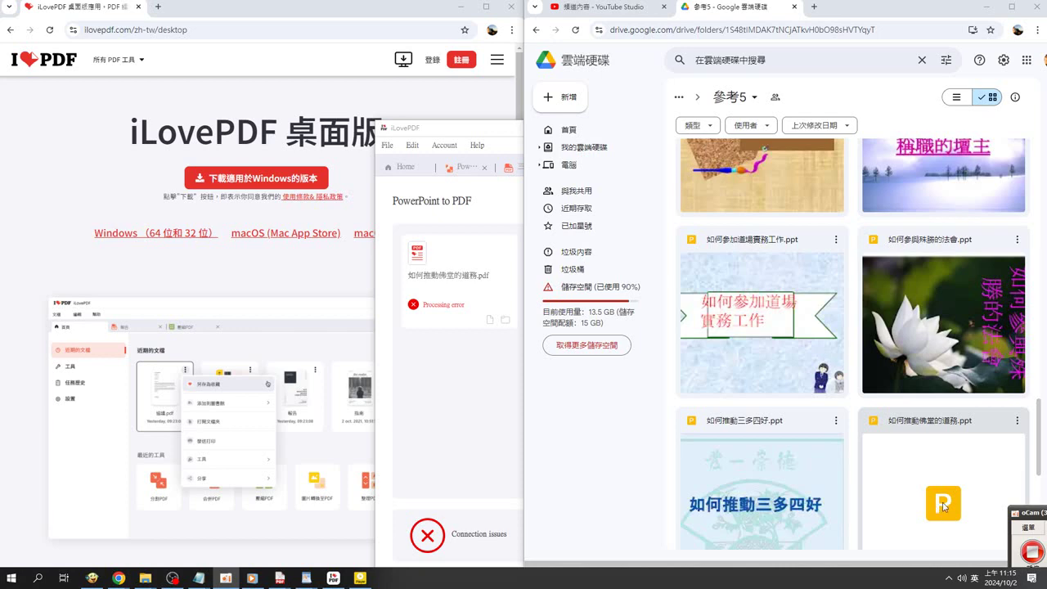
# Step: Scroll the 參考5 Drive folder down to its last PPT files and bring iLovePDF Desktop forward
pyautogui.scroll(-1, 941, 450)
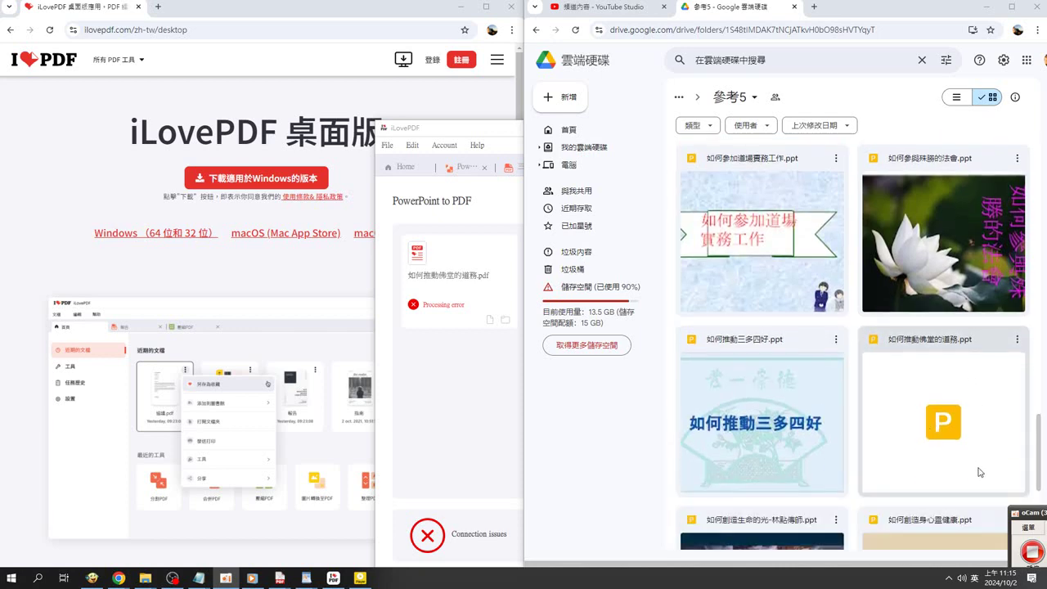
pyautogui.scroll(-3, 936, 456)
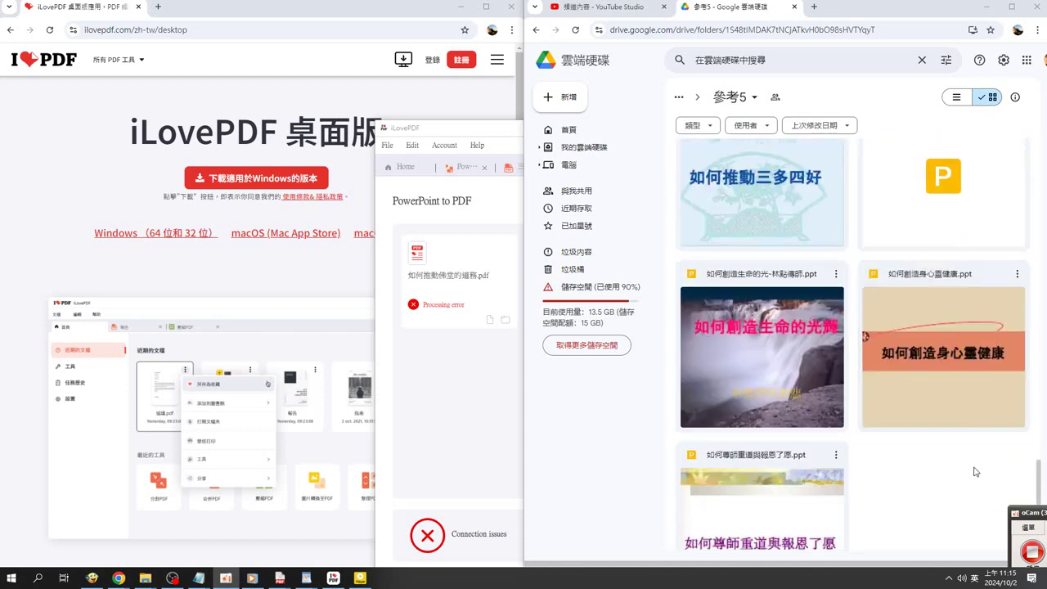
pyautogui.click(391, 453)
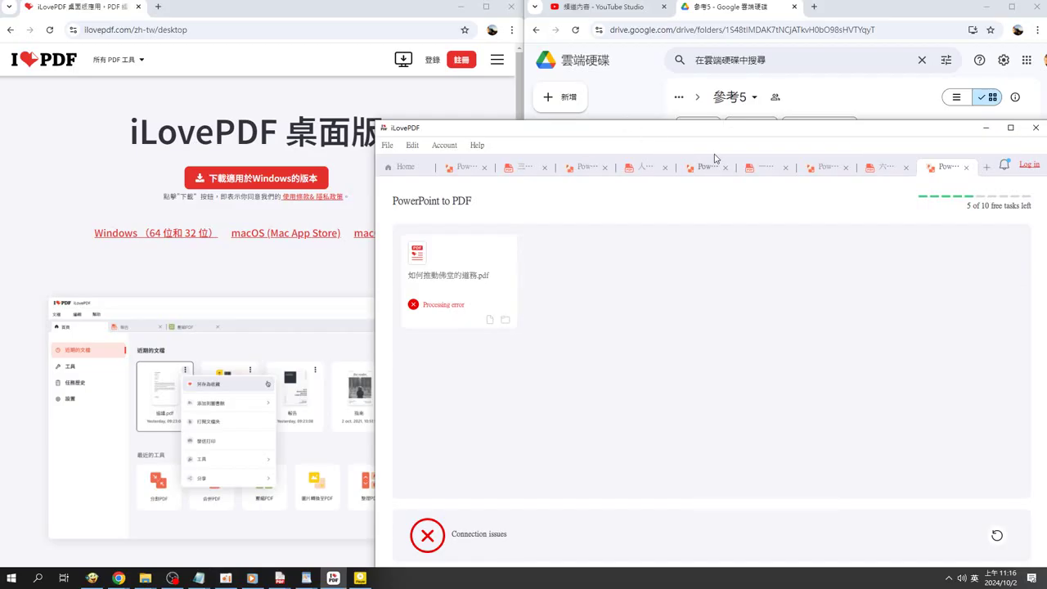
# Step: Return to the iLovePDF Home tools list and start a new PowerPoint to PDF conversion
pyautogui.click(402, 169)
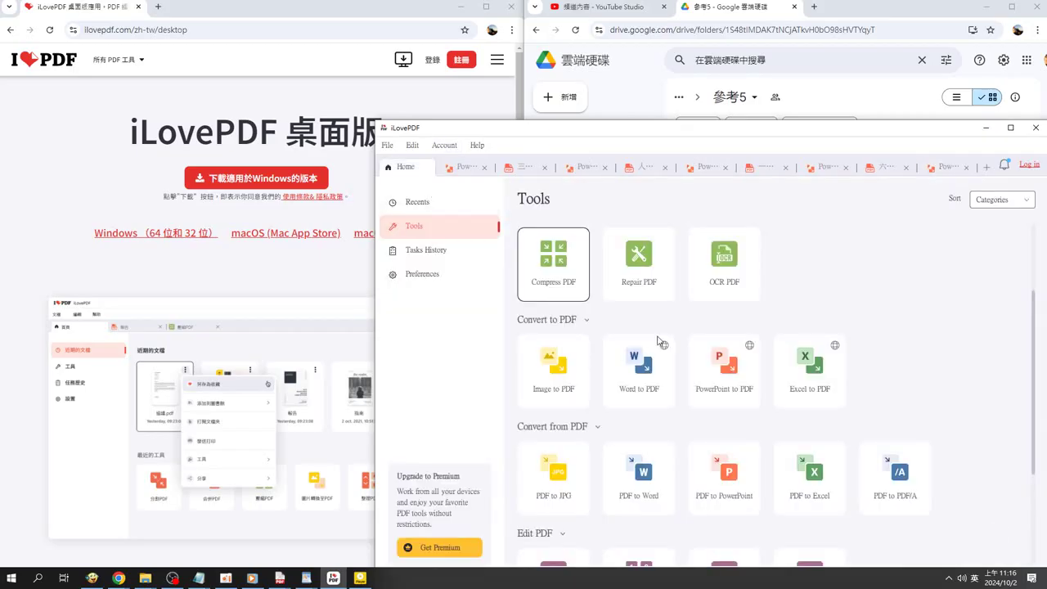
pyautogui.click(725, 382)
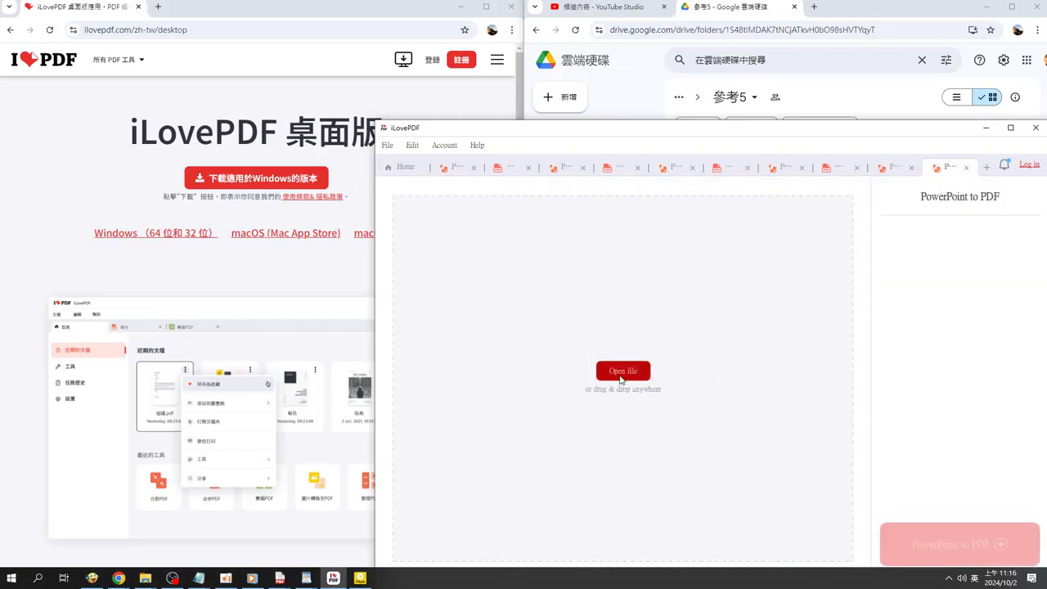
# Step: In the file chooser, move up a level, open the 參考6 folder and select all its PPT files
pyautogui.click(621, 372)
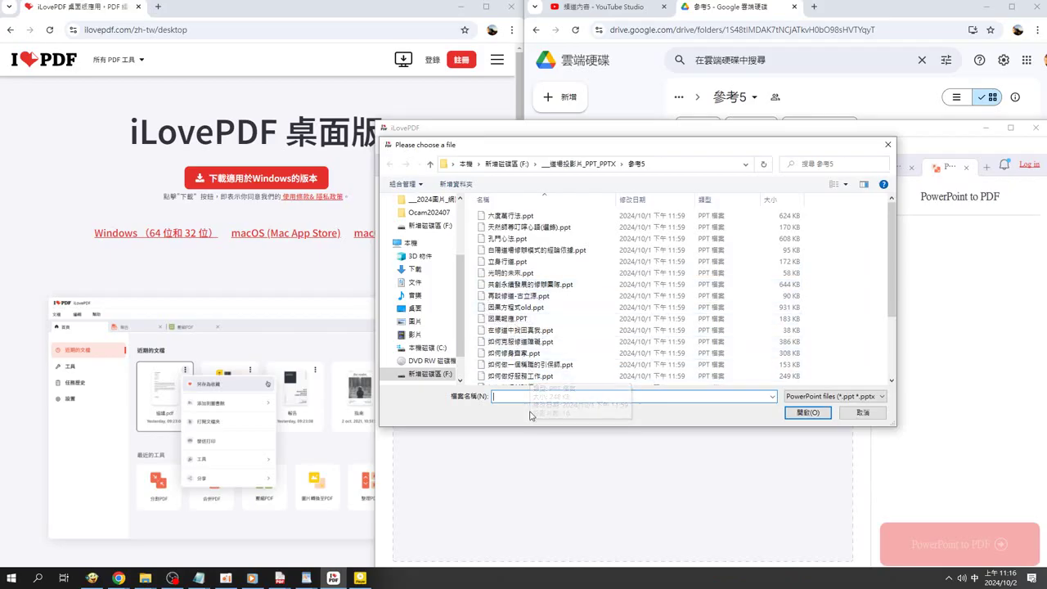
pyautogui.click(430, 164)
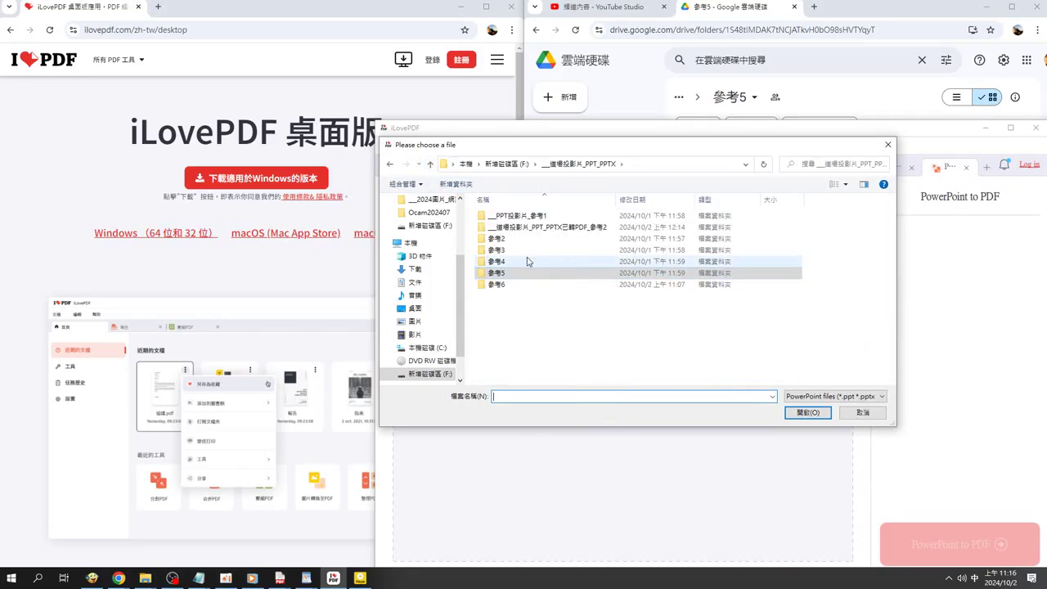
pyautogui.doubleClick(496, 284)
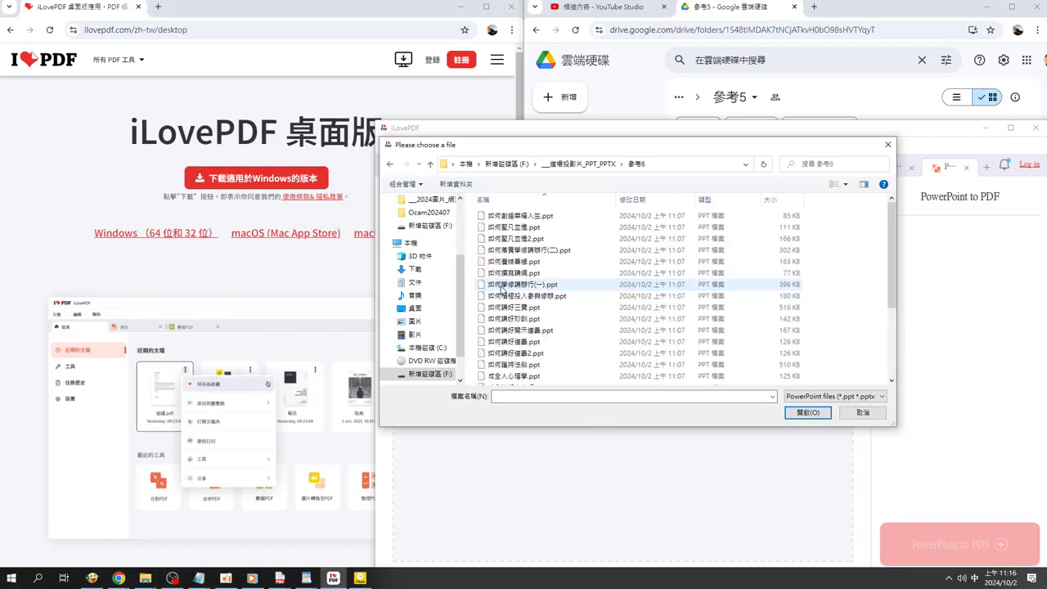
pyautogui.hotkey('ctrl', 'a')
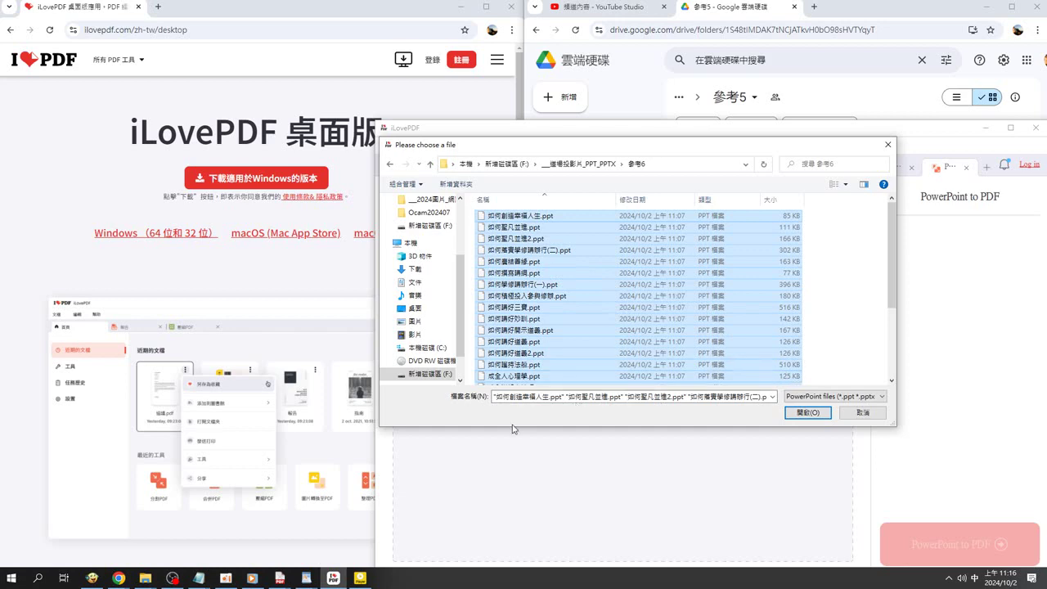
pyautogui.rightClick(156, 577)
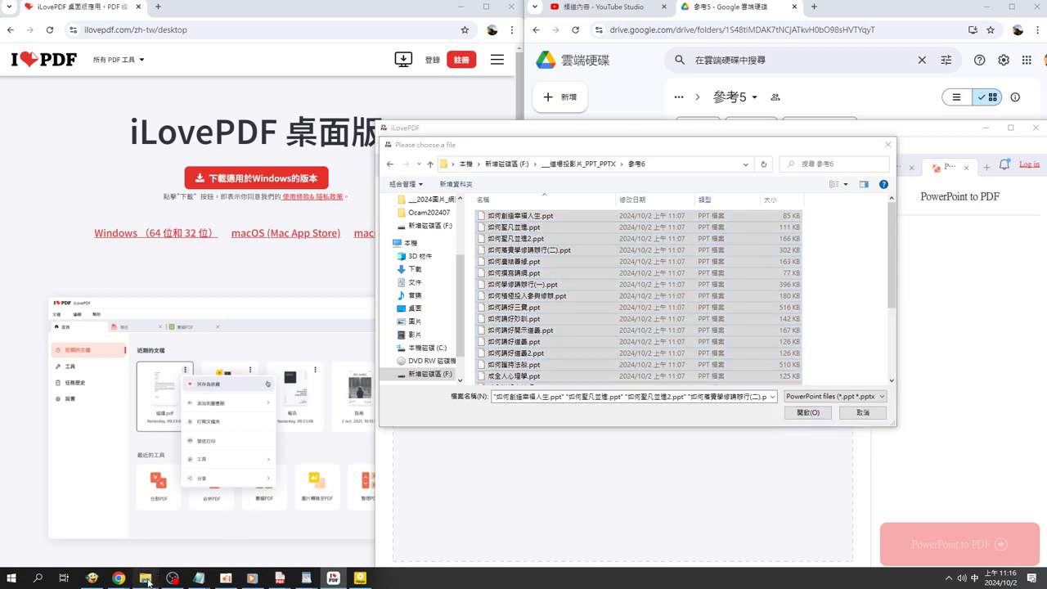
# Step: Browse iLovePDF_Output and its ilovepdf-powerpoint-to-pdf subfolders via the recent-folders list
pyautogui.click(92, 539)
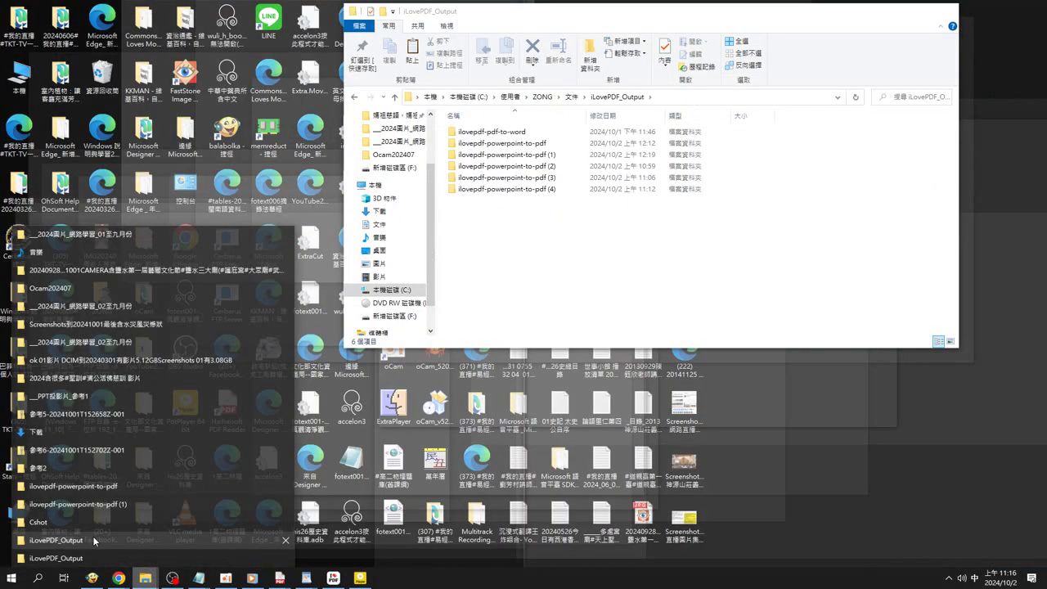
pyautogui.click(99, 506)
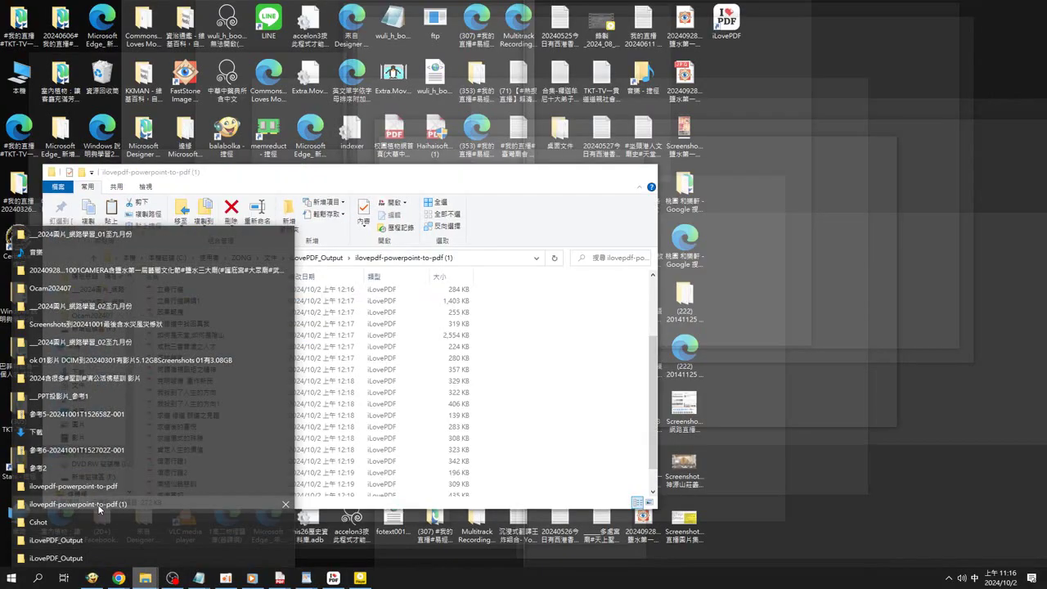
pyautogui.click(98, 486)
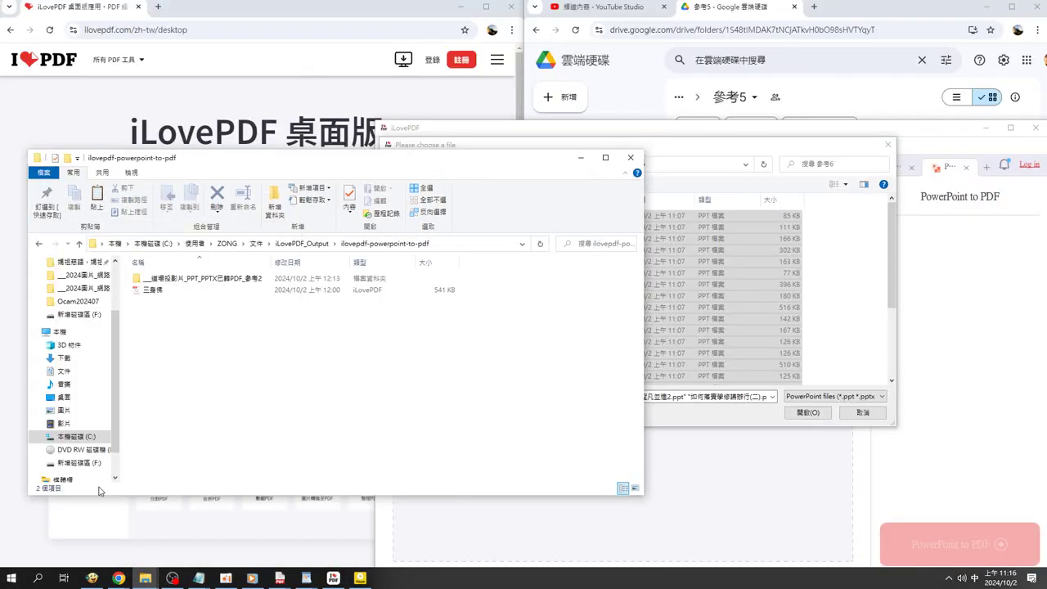
pyautogui.click(79, 245)
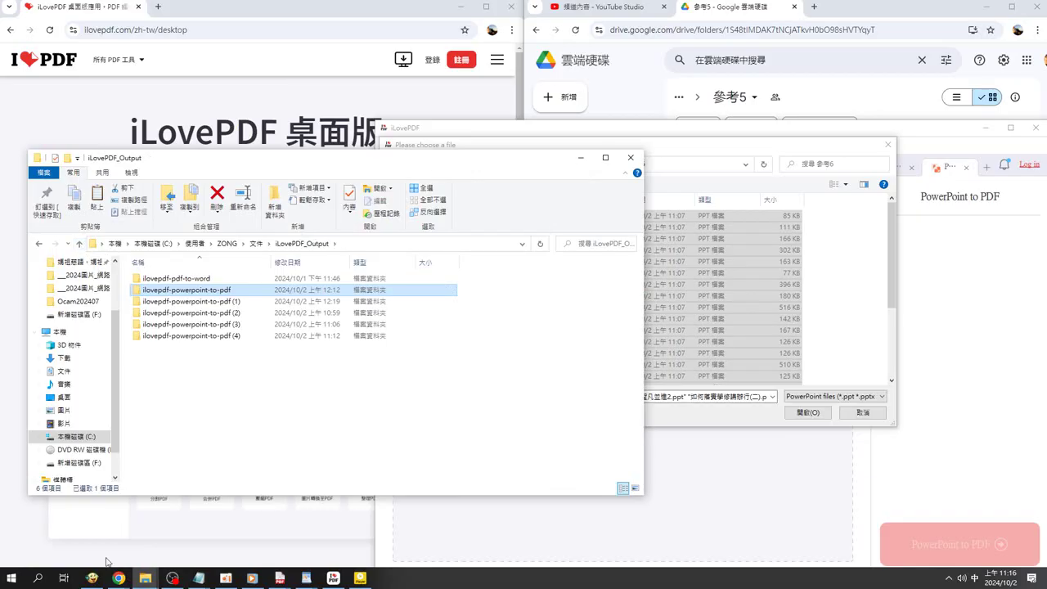
pyautogui.rightClick(147, 581)
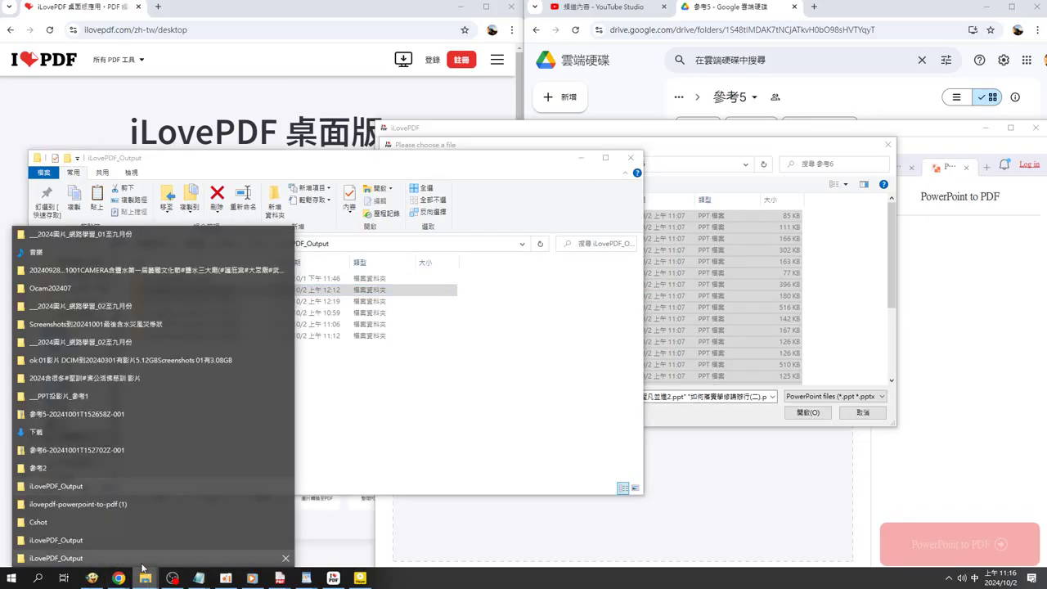
pyautogui.click(56, 487)
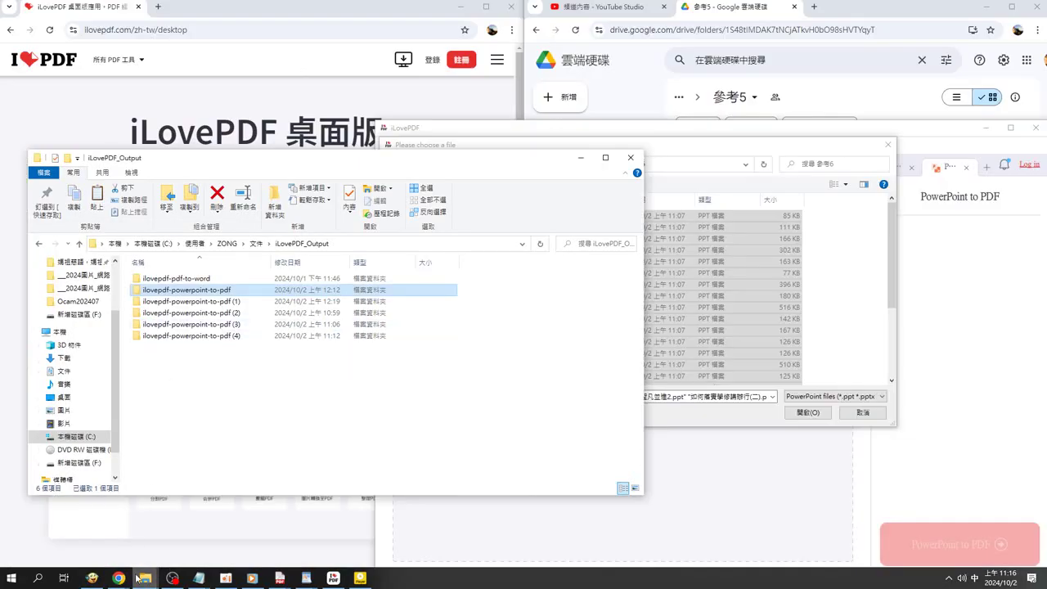
pyautogui.rightClick(144, 580)
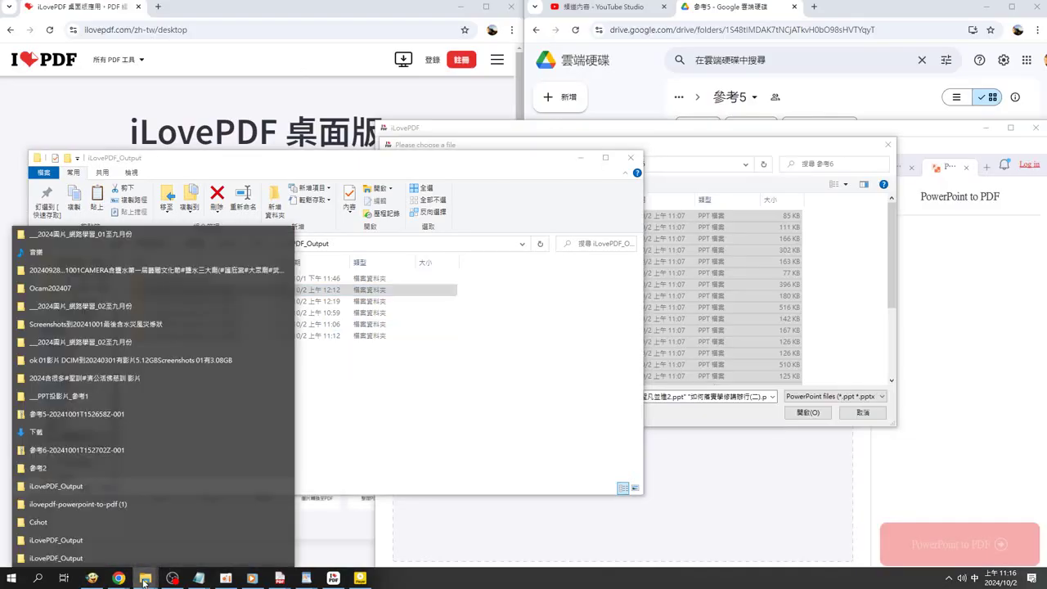
pyautogui.click(85, 560)
# Step: Look through the MP4 recordings, 參考5, 參考1 and 參考2 folders, ending in Downloads (下載)
pyautogui.click(110, 380)
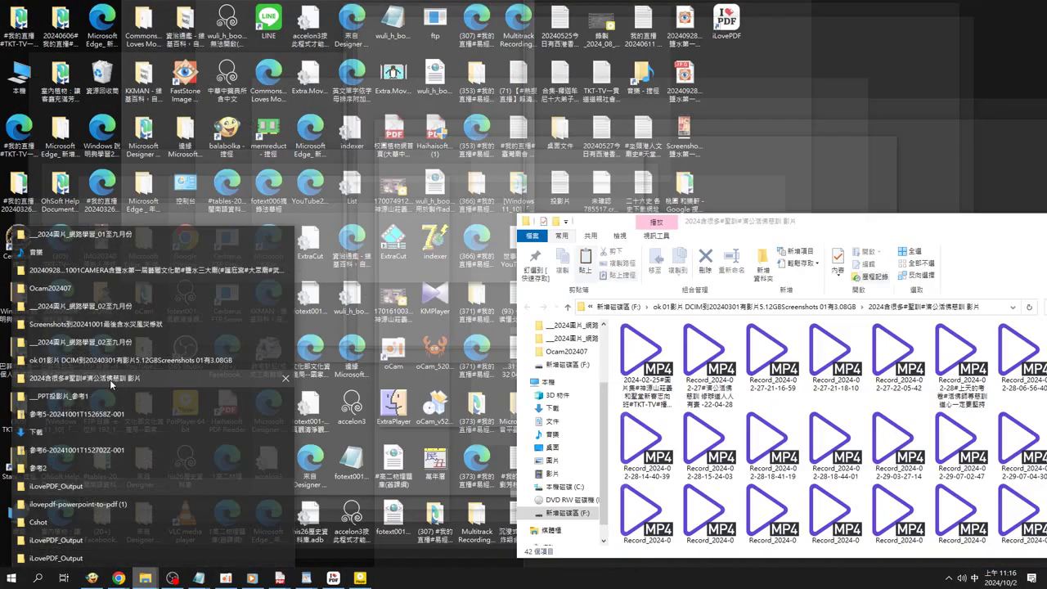
pyautogui.click(107, 415)
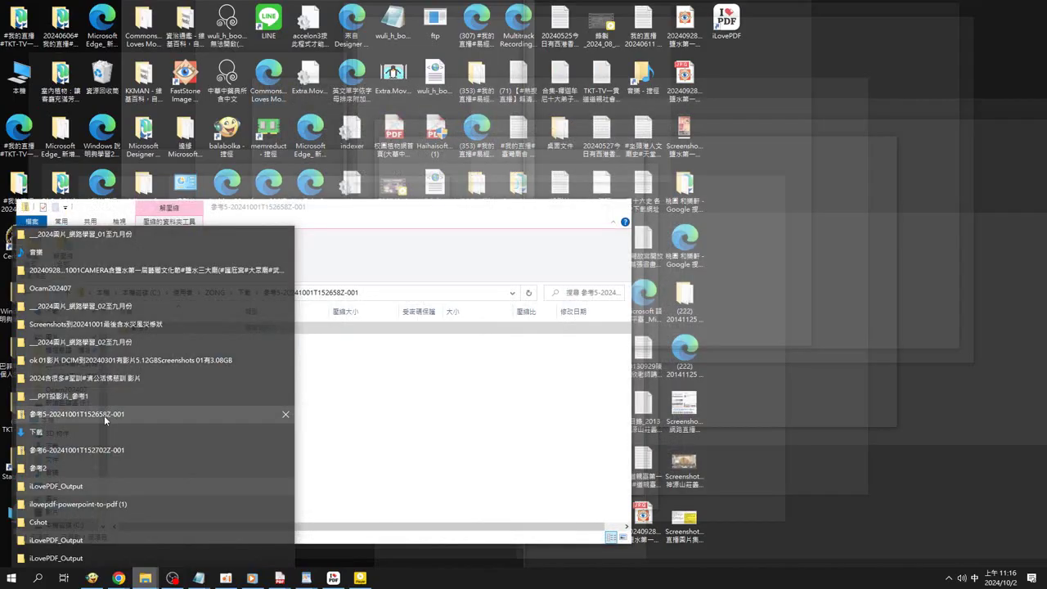
pyautogui.click(85, 395)
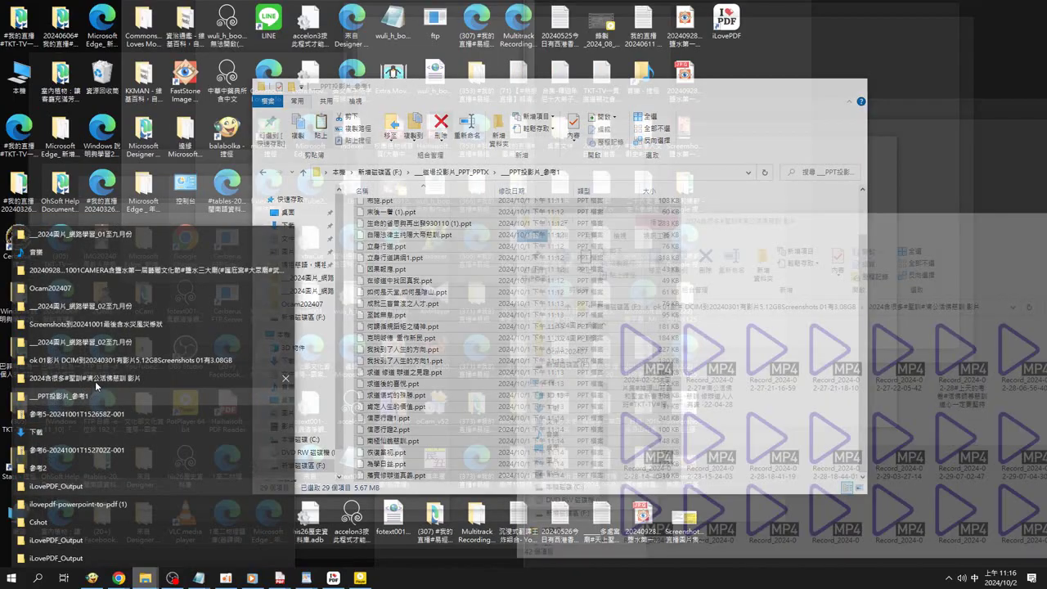
pyautogui.click(96, 380)
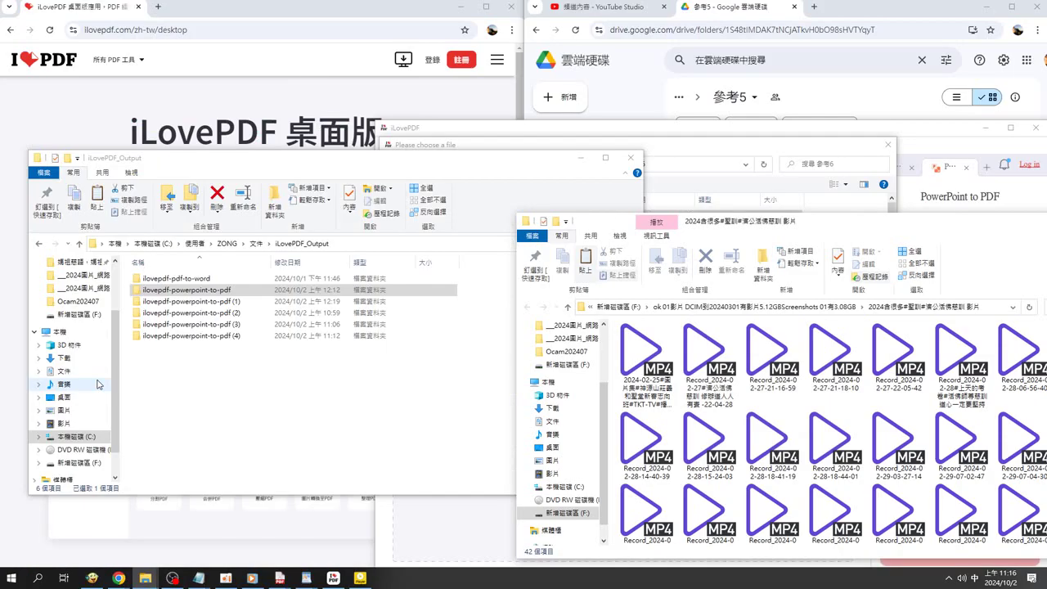
pyautogui.rightClick(146, 581)
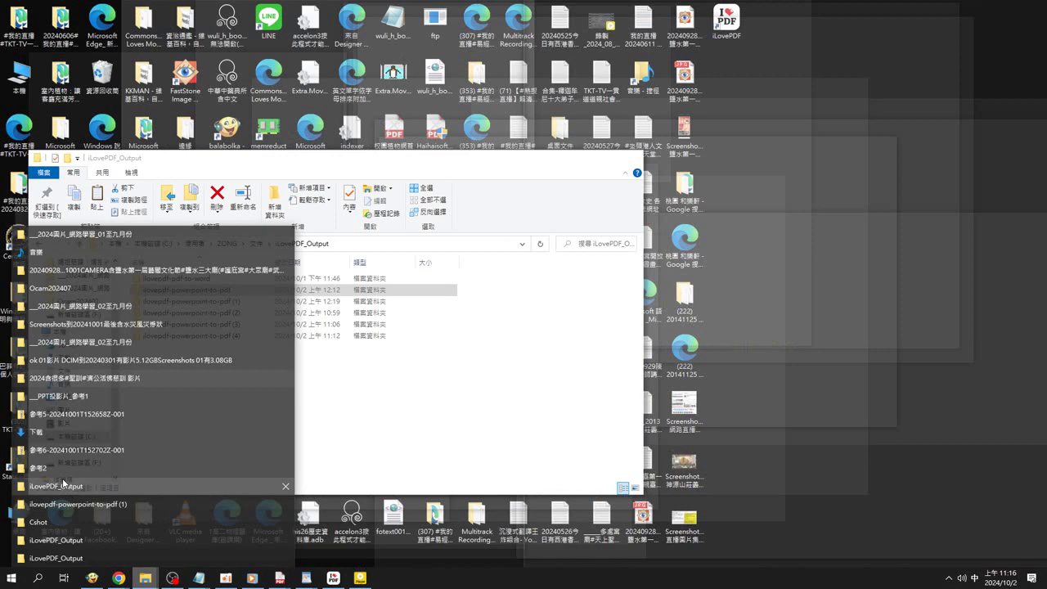
pyautogui.click(58, 473)
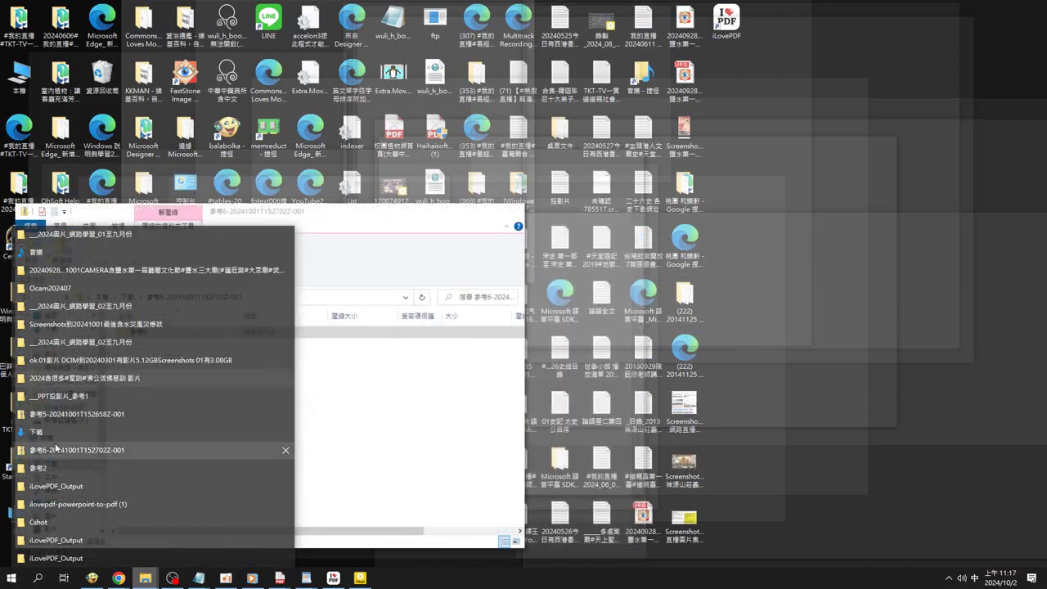
pyautogui.click(54, 433)
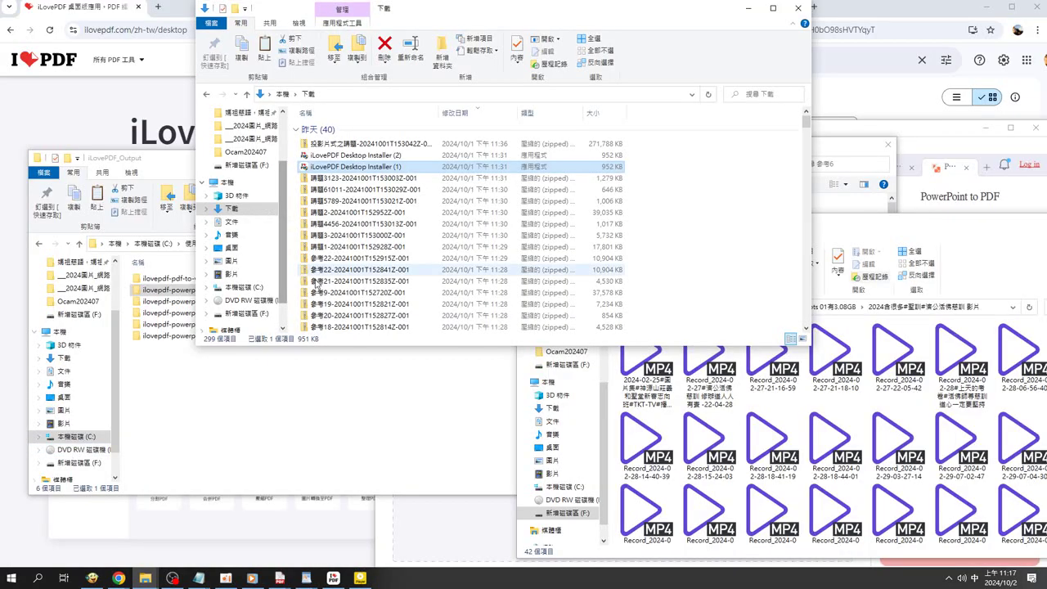
# Step: Scroll the Downloads list and select the 參考8-20241001T152714Z-001 zip archive
pyautogui.scroll(-5, 368, 286)
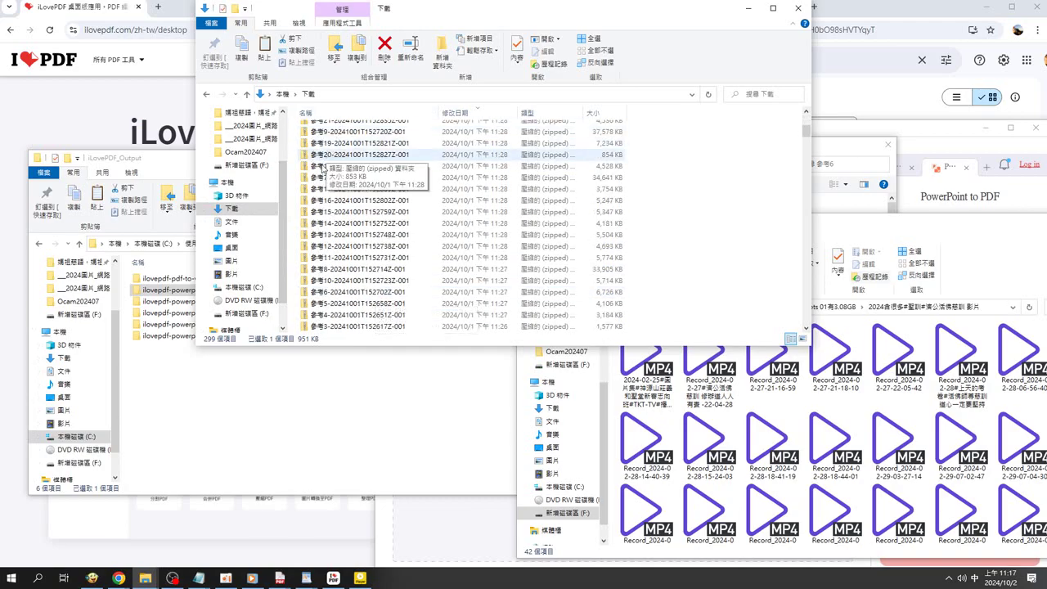
pyautogui.scroll(-3, 348, 299)
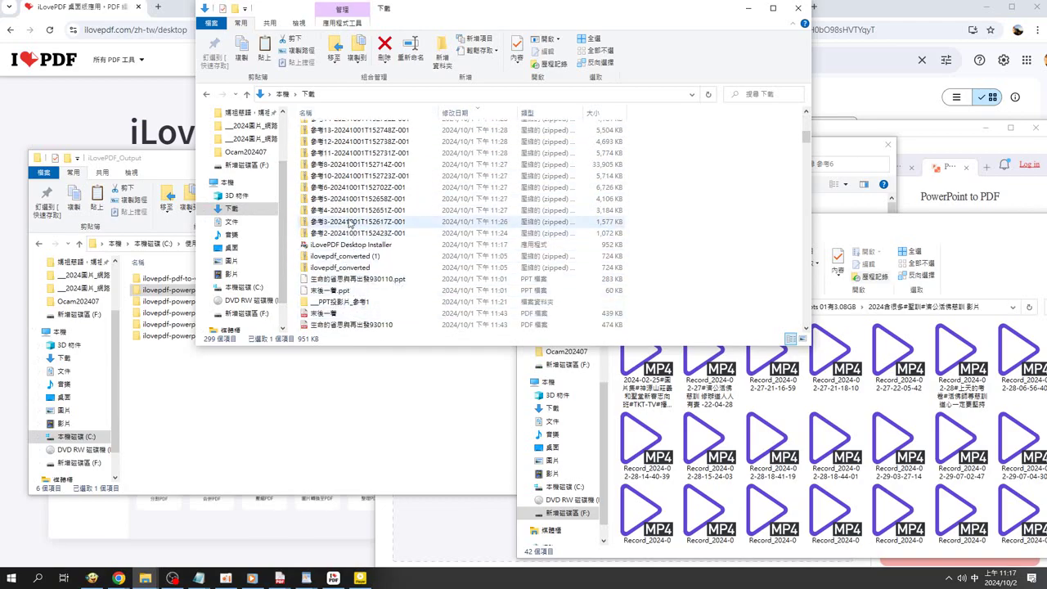
pyautogui.scroll(-2, 362, 176)
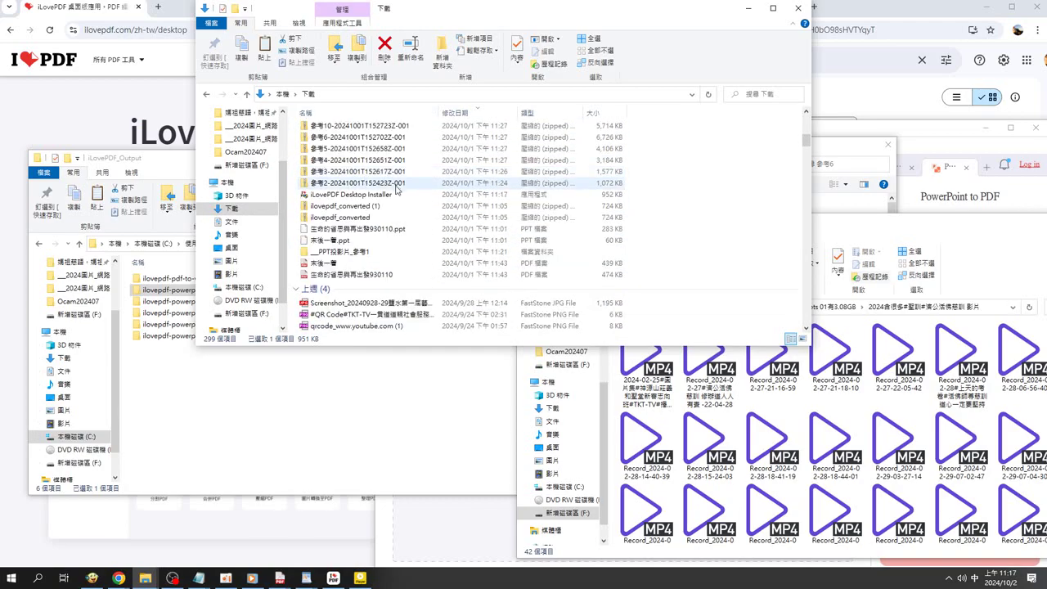
pyautogui.scroll(3, 364, 175)
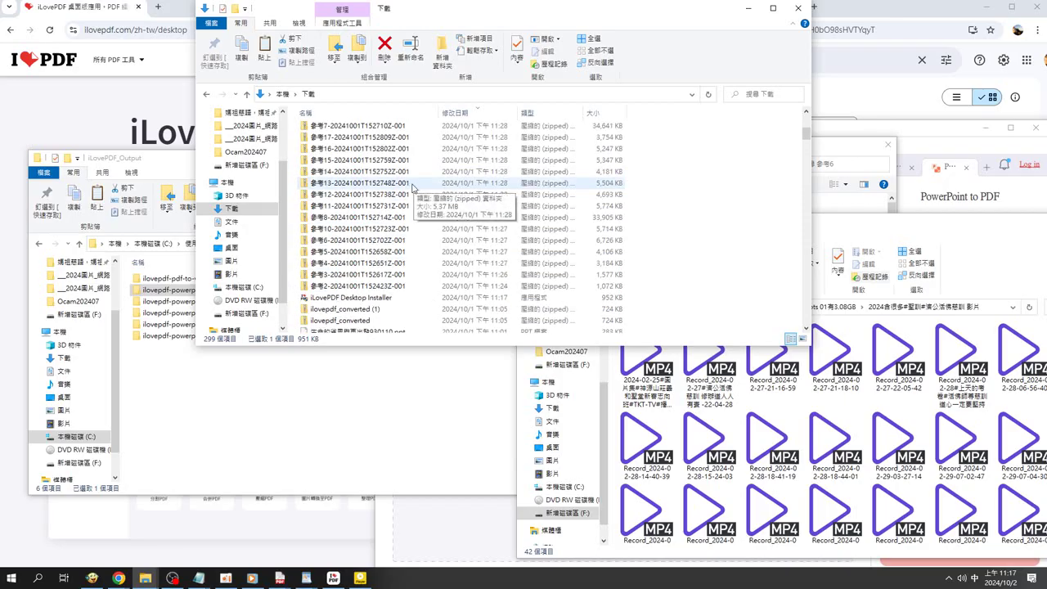
pyautogui.scroll(1, 414, 184)
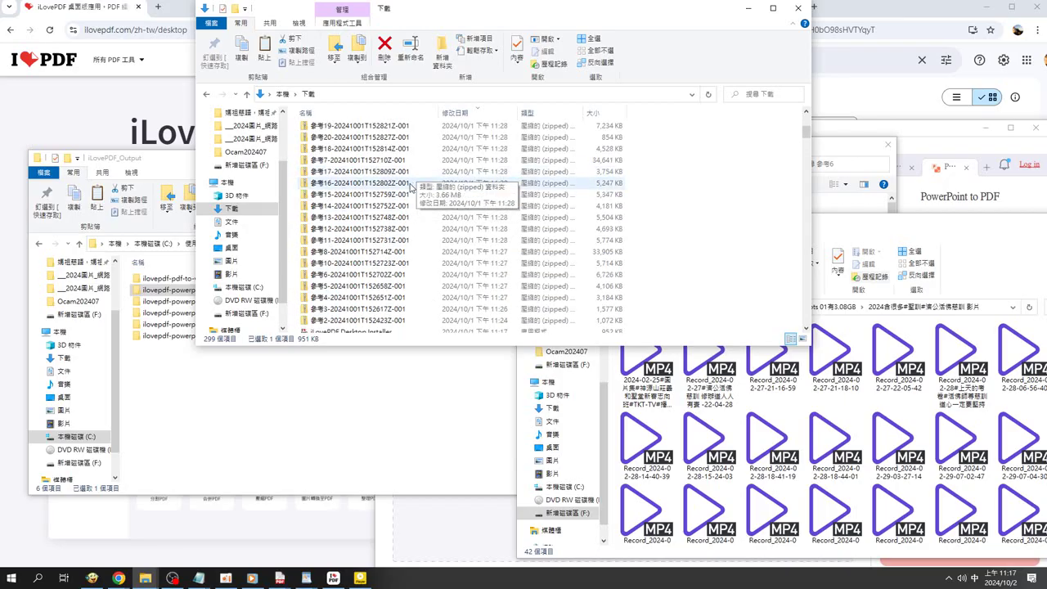
pyautogui.click(353, 262)
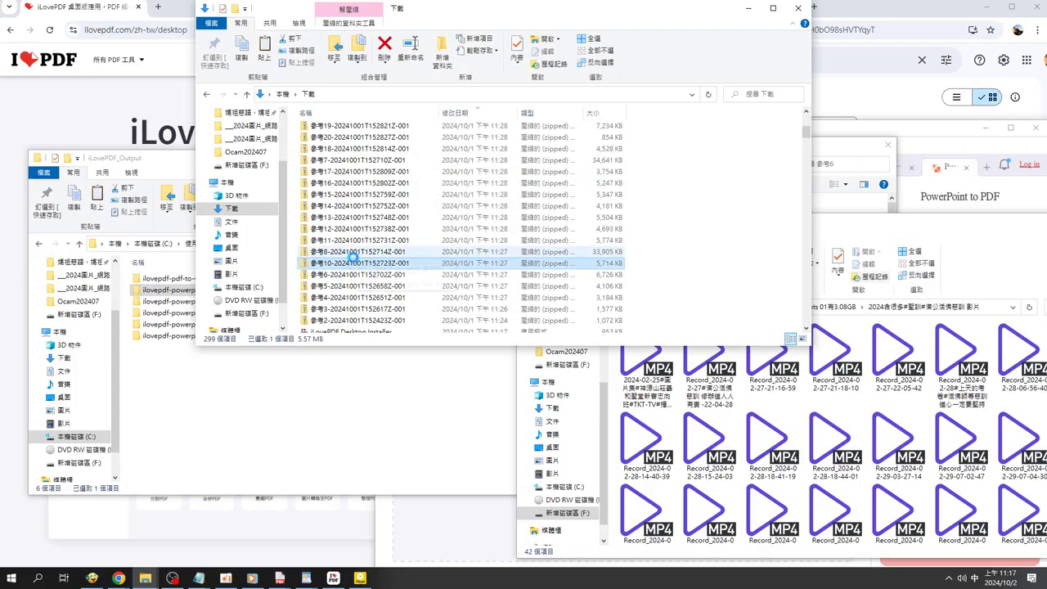
pyautogui.click(350, 252)
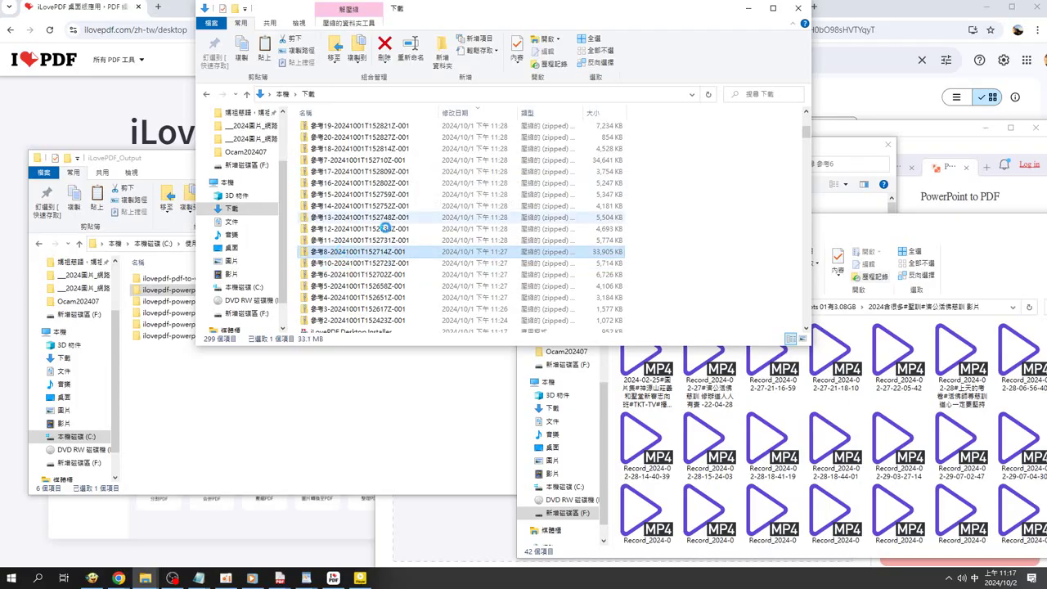
pyautogui.scroll(3, 392, 226)
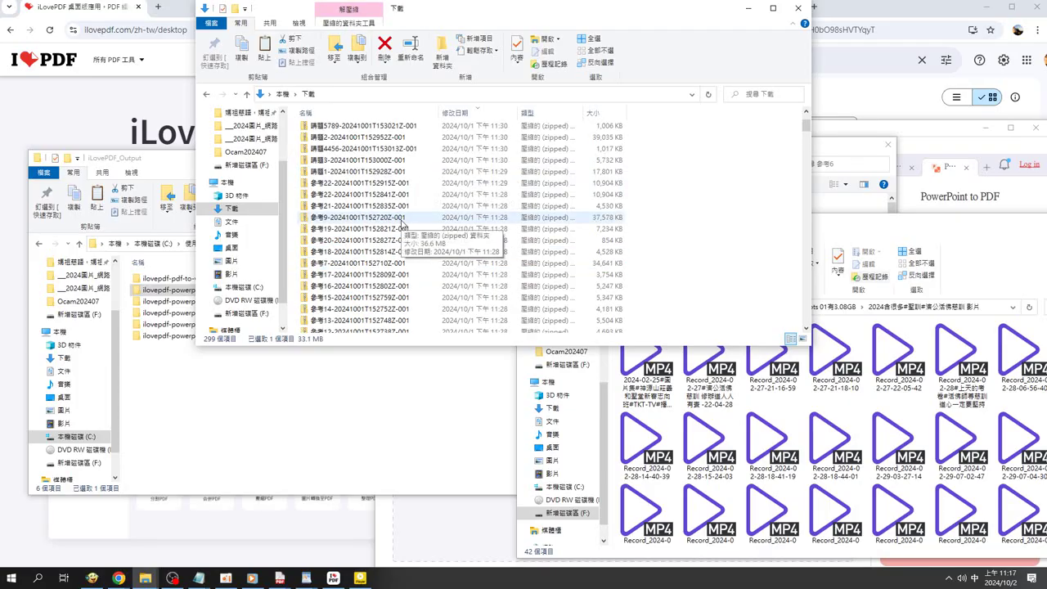
pyautogui.scroll(-2, 333, 324)
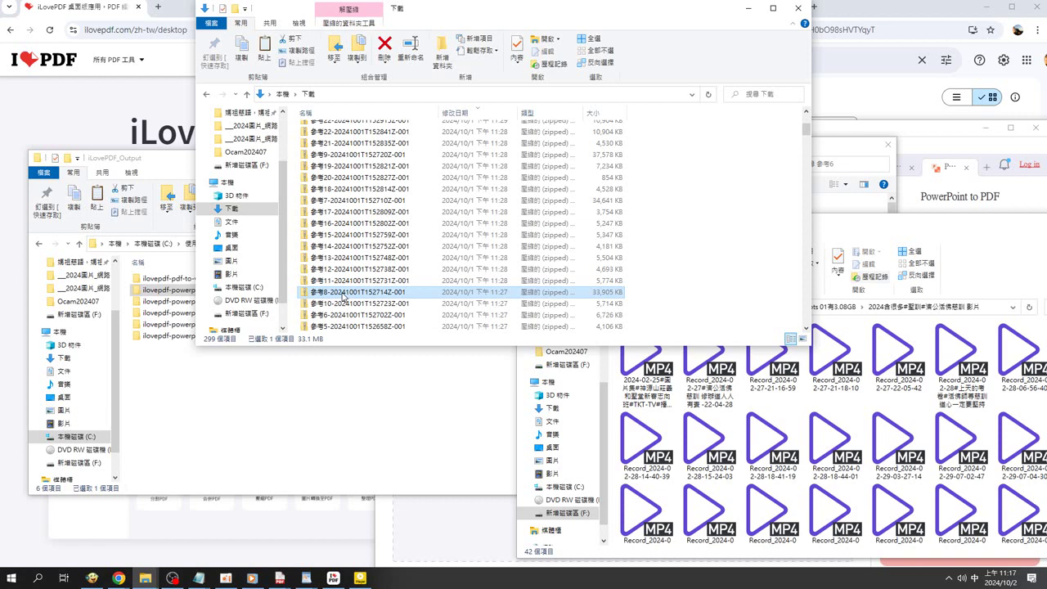
# Step: Open the 參考8 zip to show its 參考8 folder, briefly checking the iLovePDF download page in Chrome
pyautogui.doubleClick(344, 293)
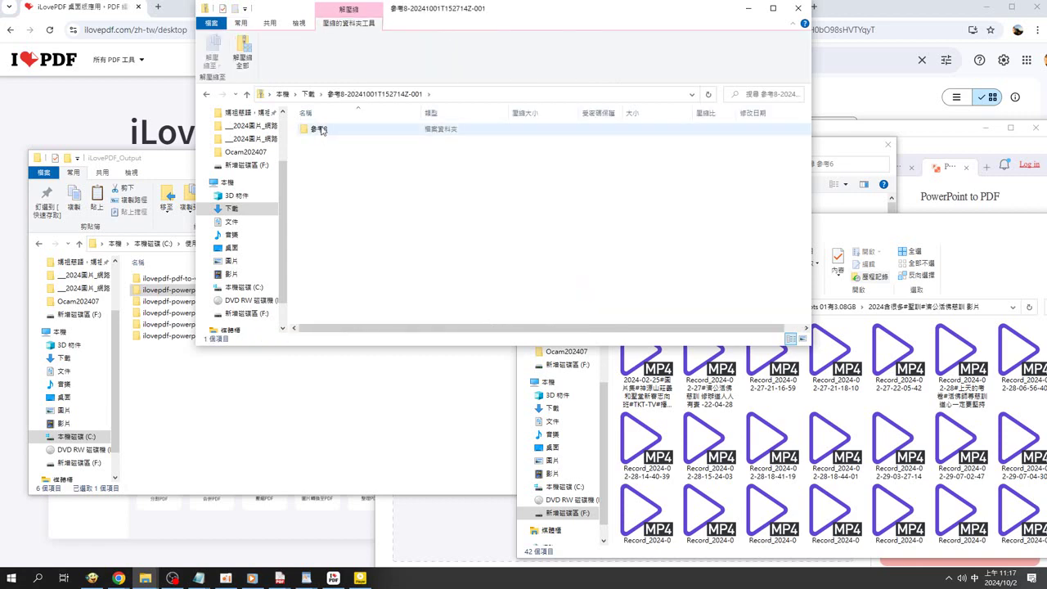
pyautogui.click(131, 578)
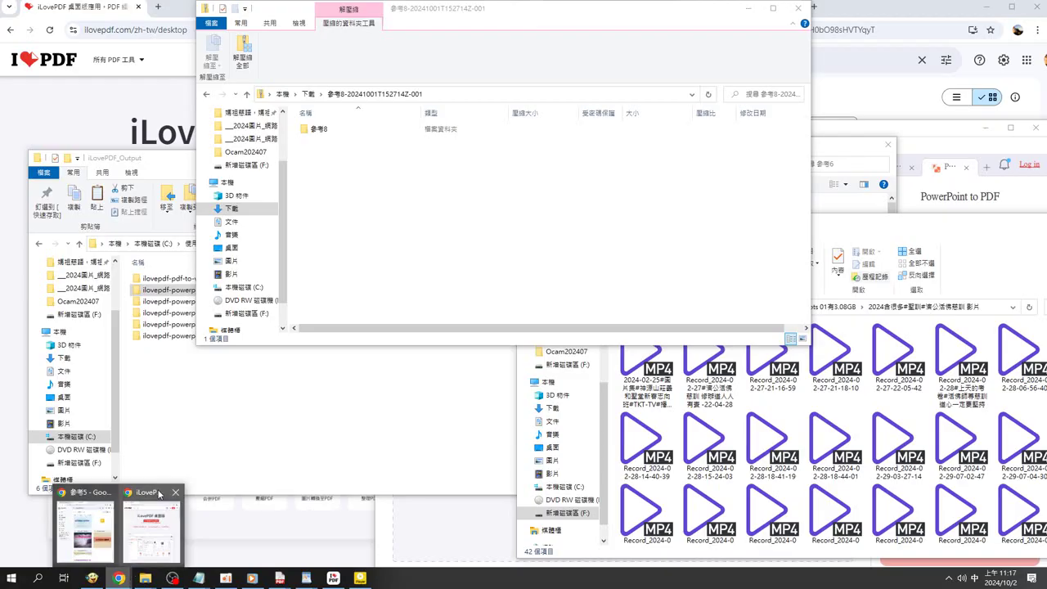
pyautogui.click(161, 494)
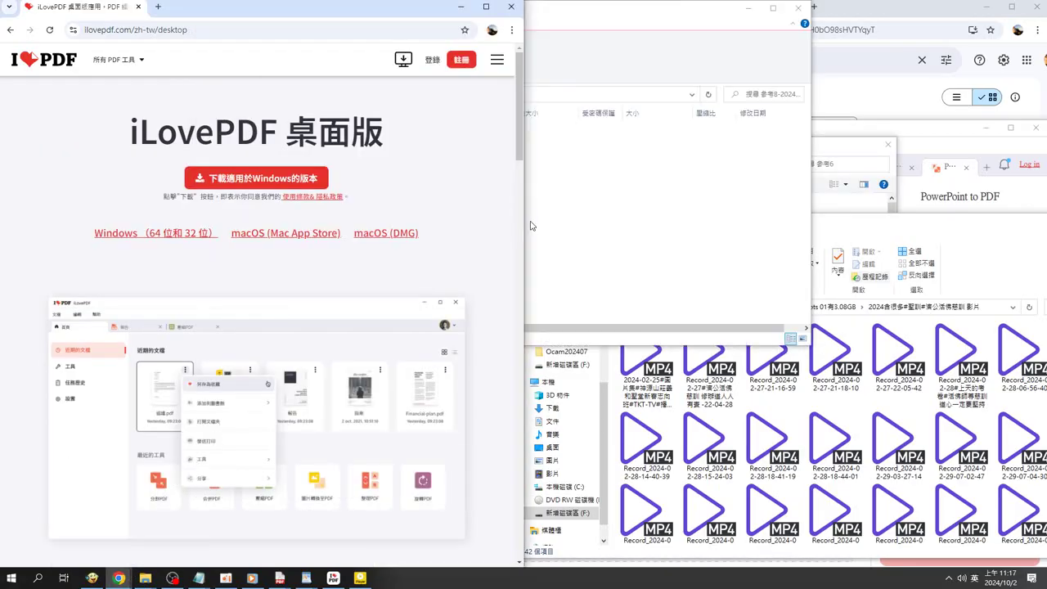
pyautogui.click(605, 38)
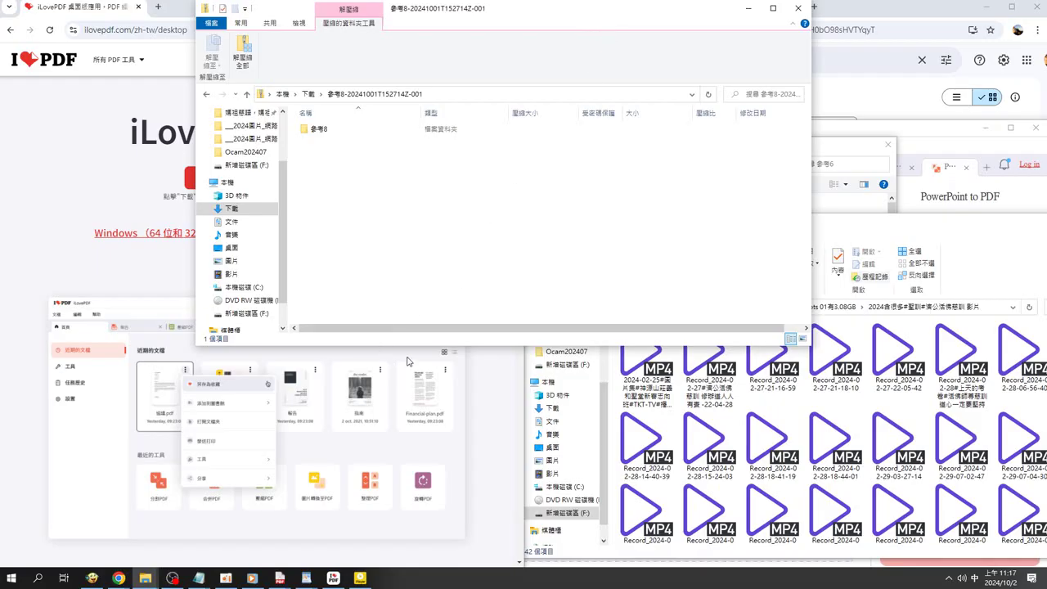
pyautogui.rightClick(148, 584)
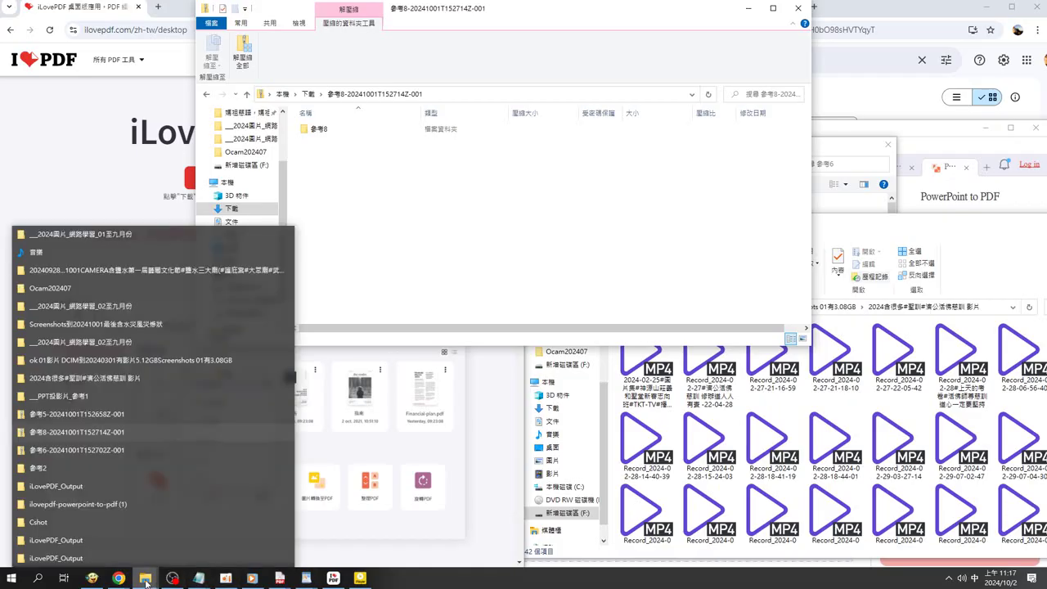
# Step: Open an iLovePDF_Output window, then move iLovePDF's file chooser up to 循環投影片_PPT_PPTX
pyautogui.click(89, 540)
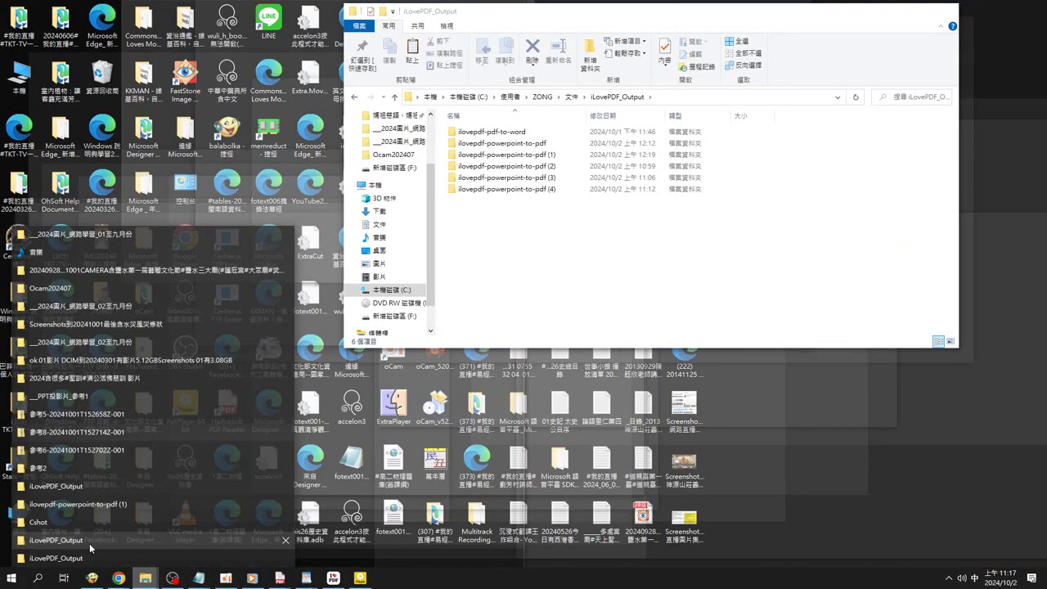
pyautogui.click(114, 504)
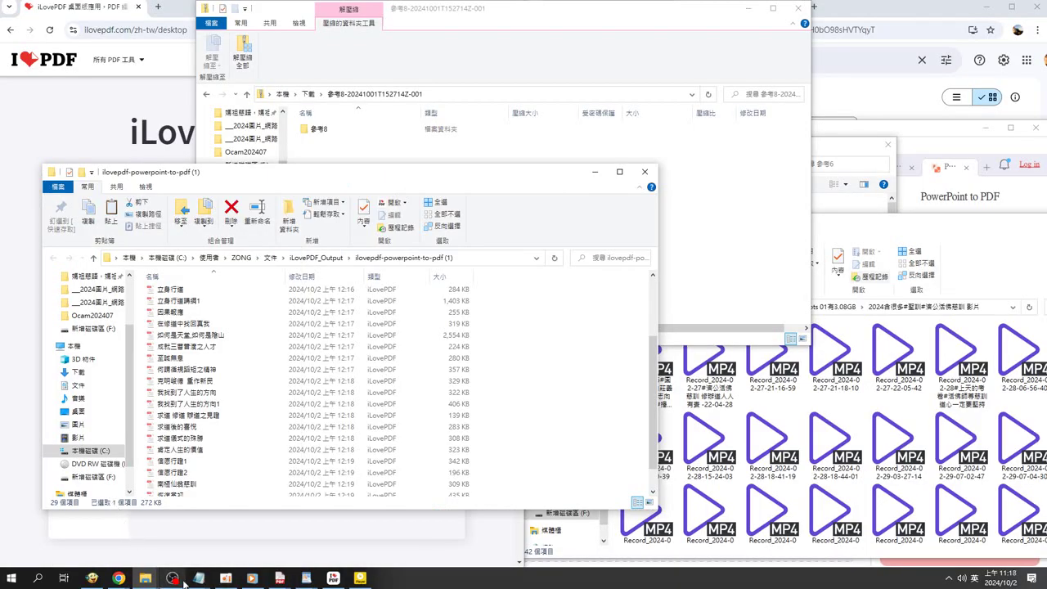
pyautogui.click(94, 258)
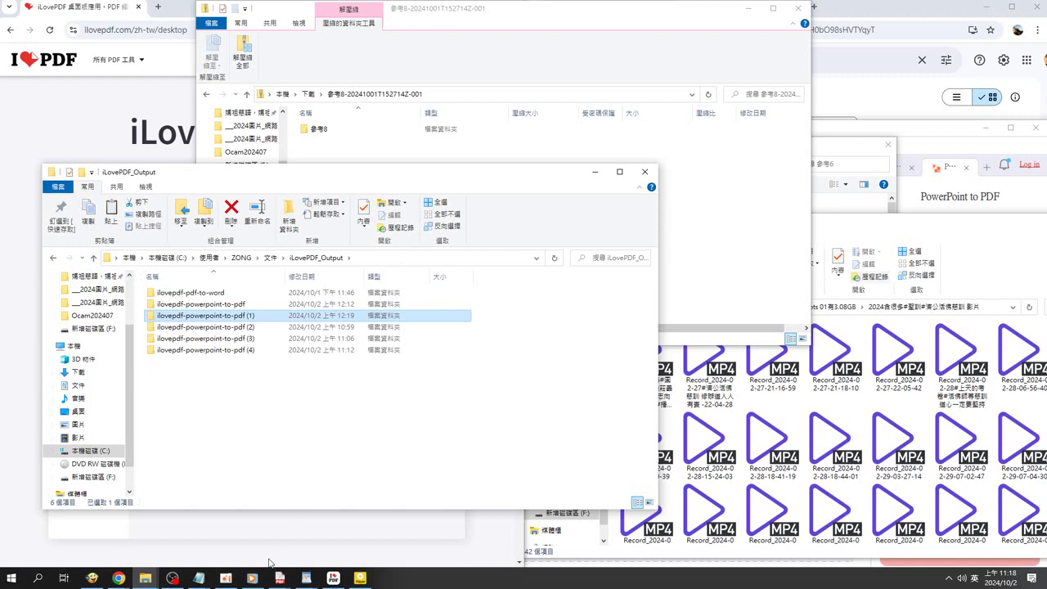
pyautogui.click(333, 577)
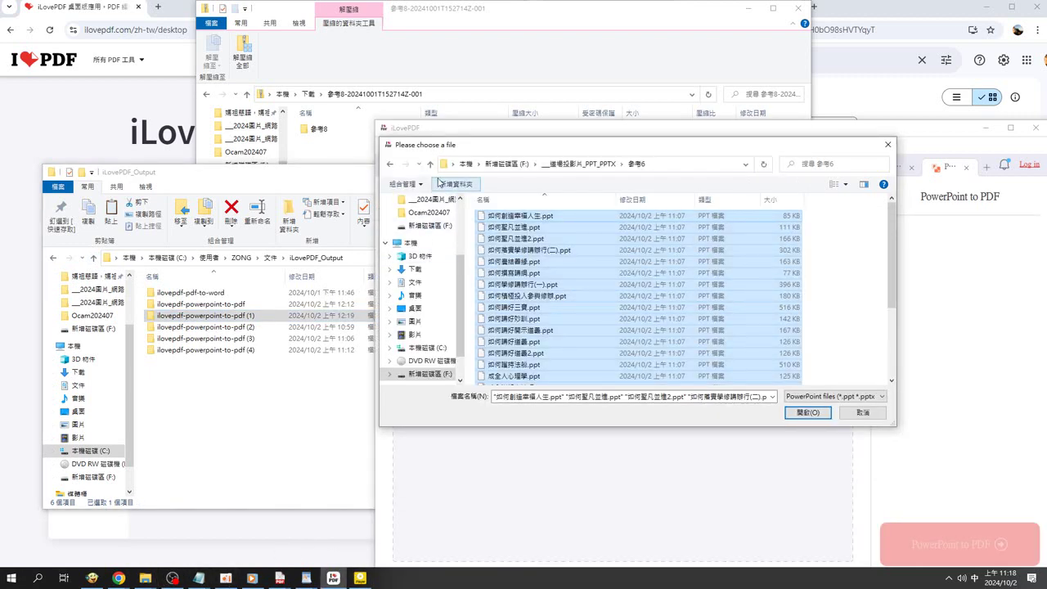
pyautogui.click(432, 165)
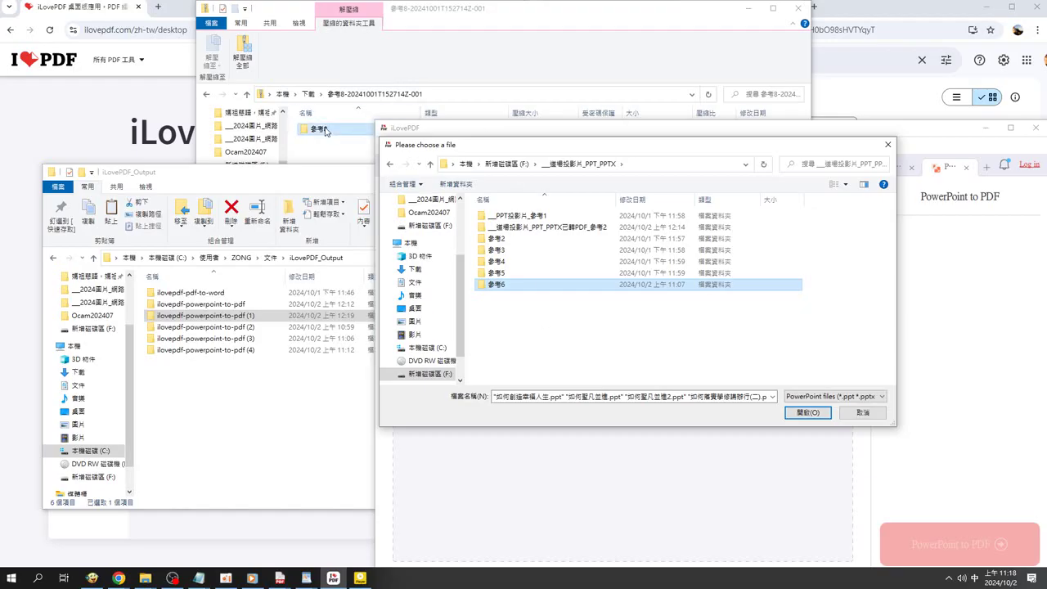
# Step: Copy the 參考8 folder, then the 參考10 folder from its zip, into 循環投影片_PPT_PPTX
pyautogui.moveTo(324, 131); pyautogui.dragTo(565, 361)
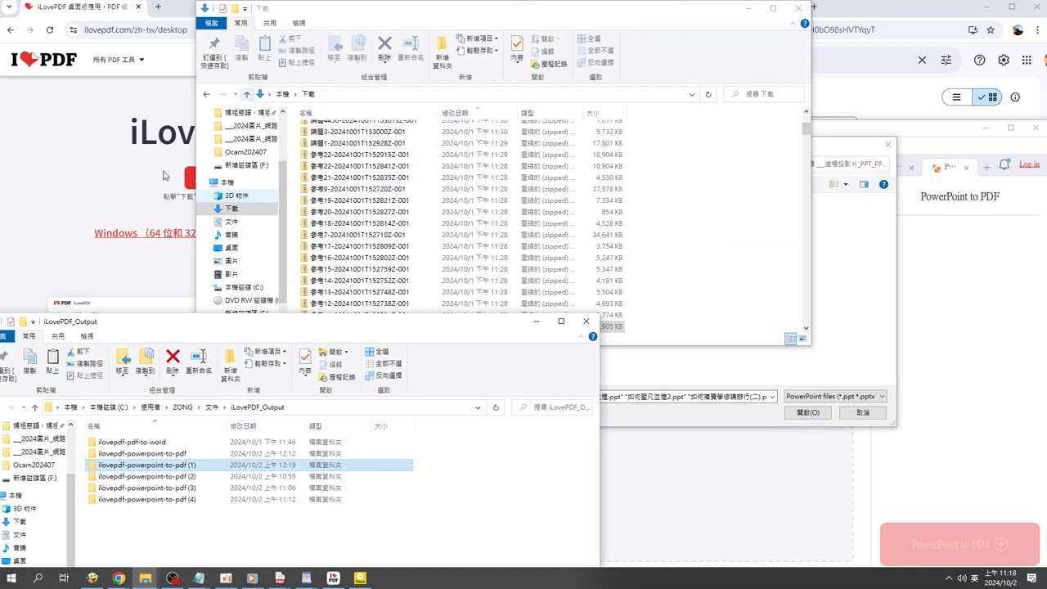
pyautogui.click(335, 325)
pyautogui.scroll(1, 337, 324)
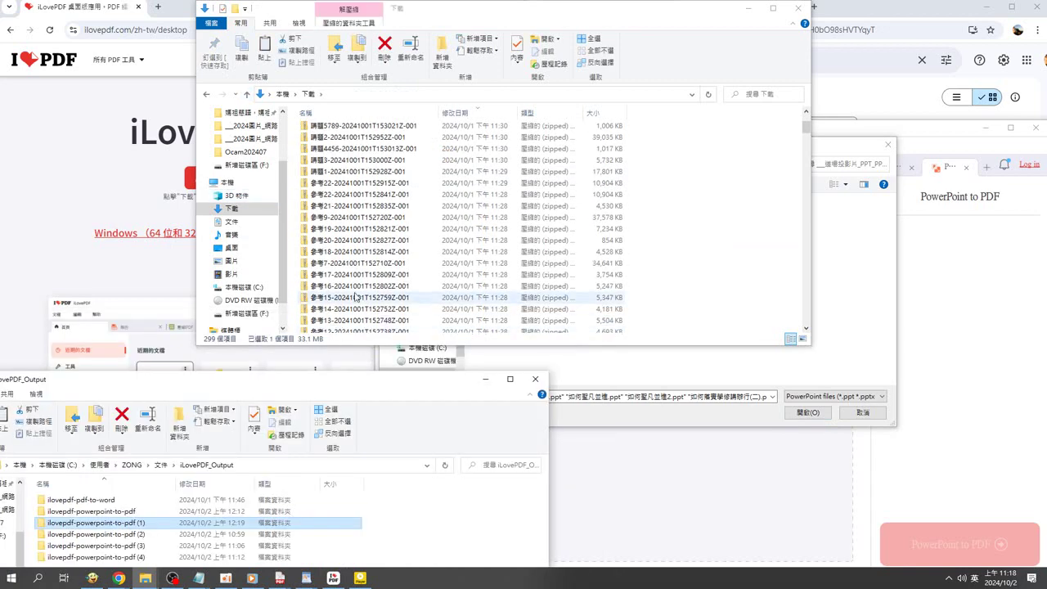
pyautogui.scroll(-3, 354, 296)
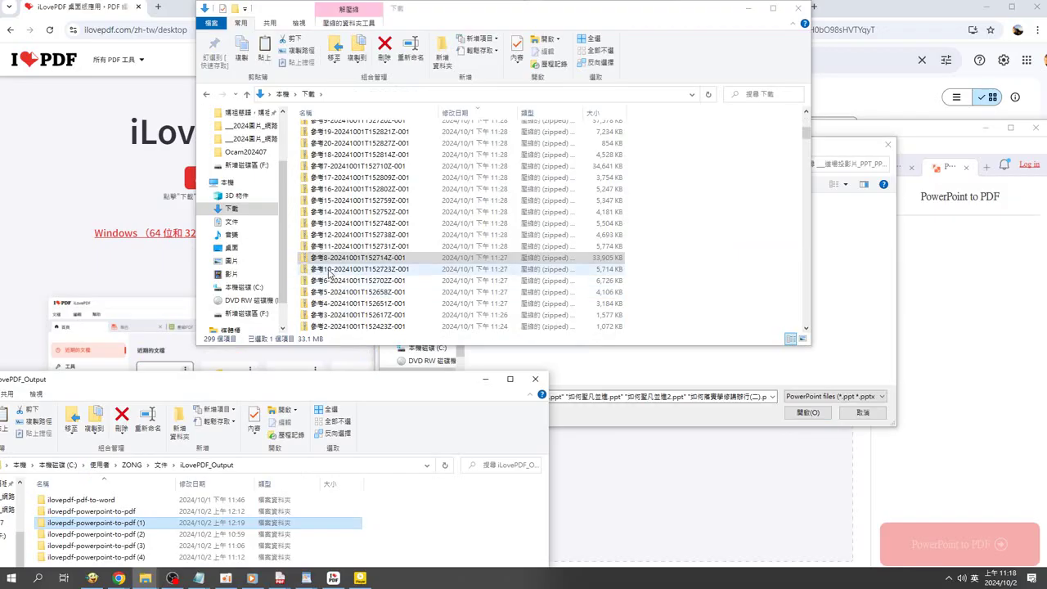
pyautogui.click(329, 269)
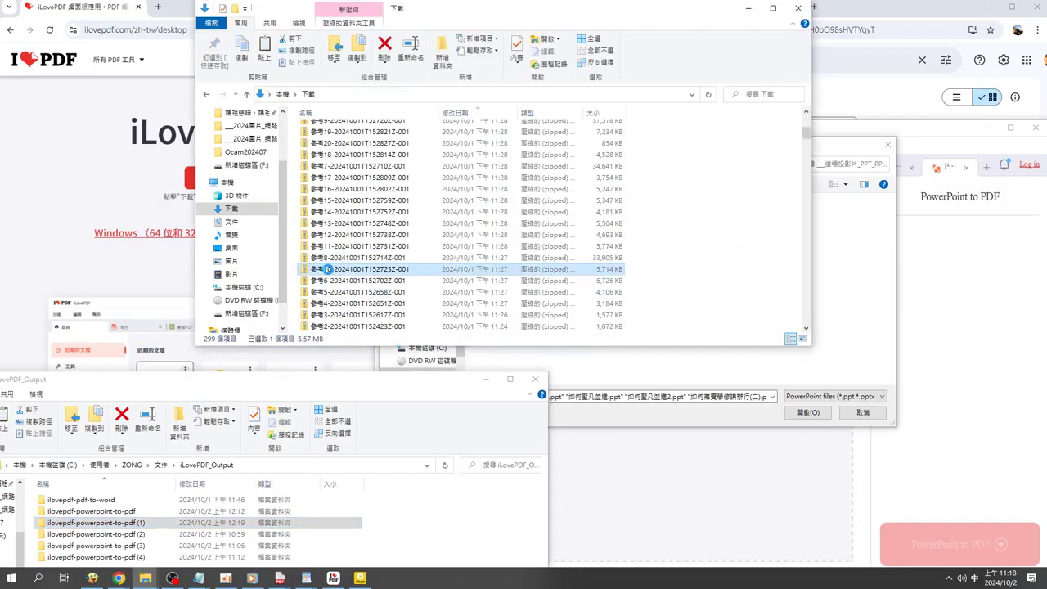
pyautogui.doubleClick(328, 269)
pyautogui.click(832, 154)
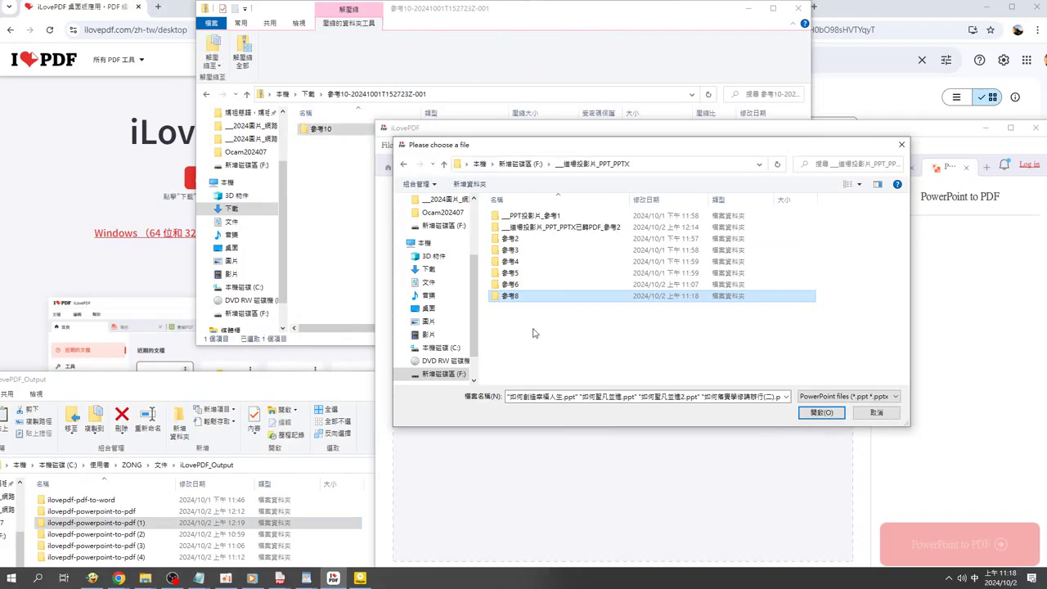
pyautogui.moveTo(321, 129); pyautogui.dragTo(556, 353)
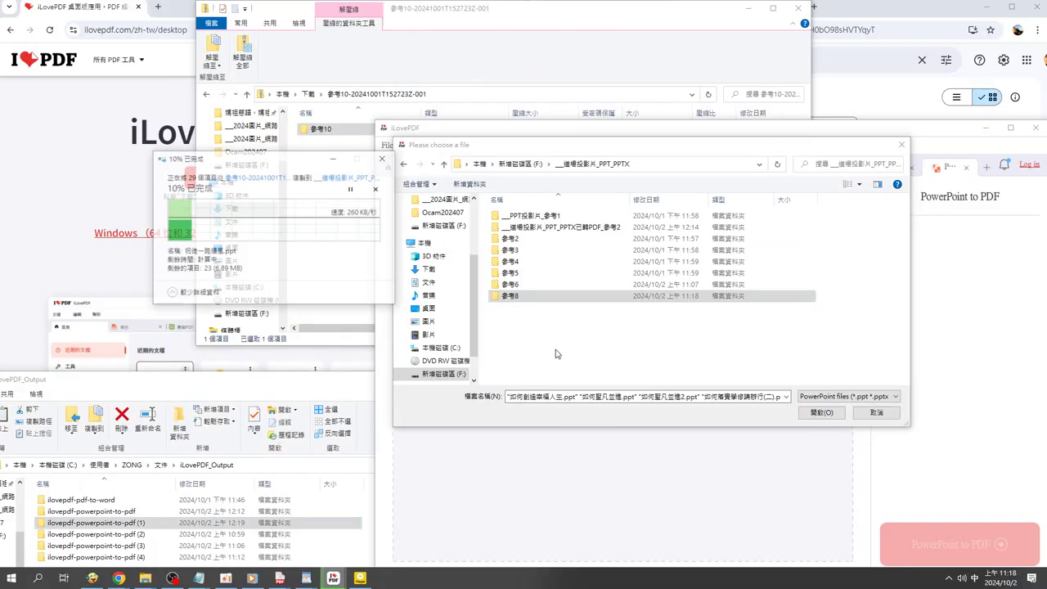
pyautogui.click(344, 315)
pyautogui.hotkey('alt', 'Up')
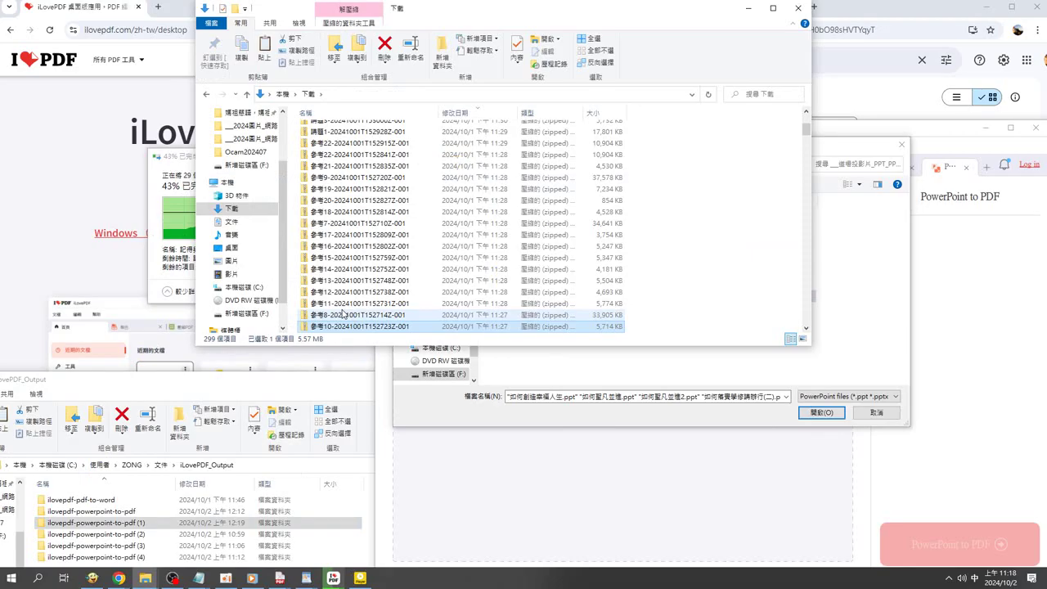
pyautogui.doubleClick(344, 304)
pyautogui.click(559, 363)
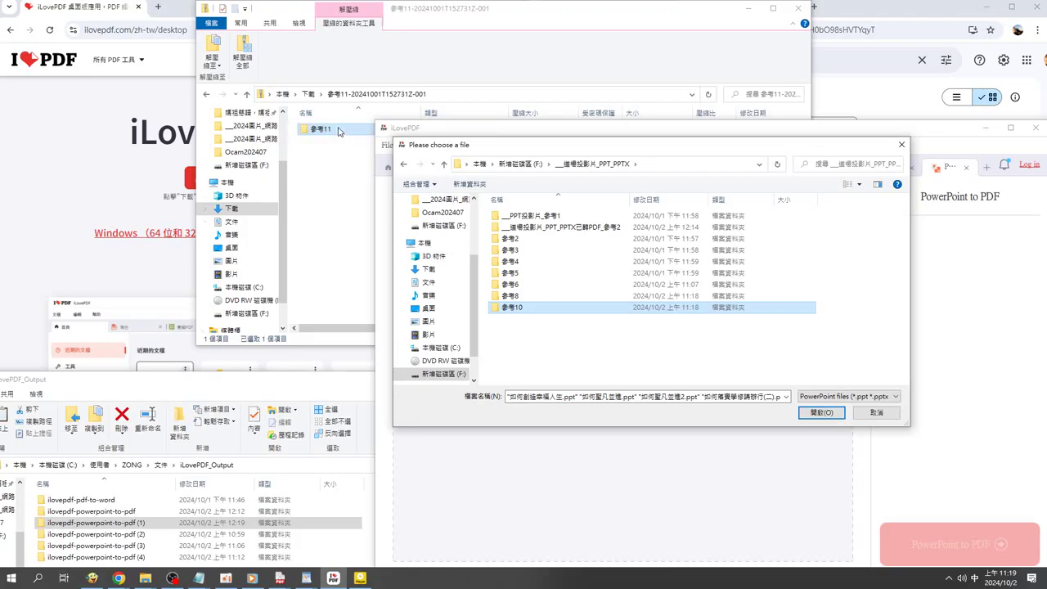
# Step: Copy 參考11 into 循環投影片_PPT_PPTX, then open the 參考7 and 參考9 zips to add their folders
pyautogui.moveTo(339, 131); pyautogui.dragTo(339, 132)
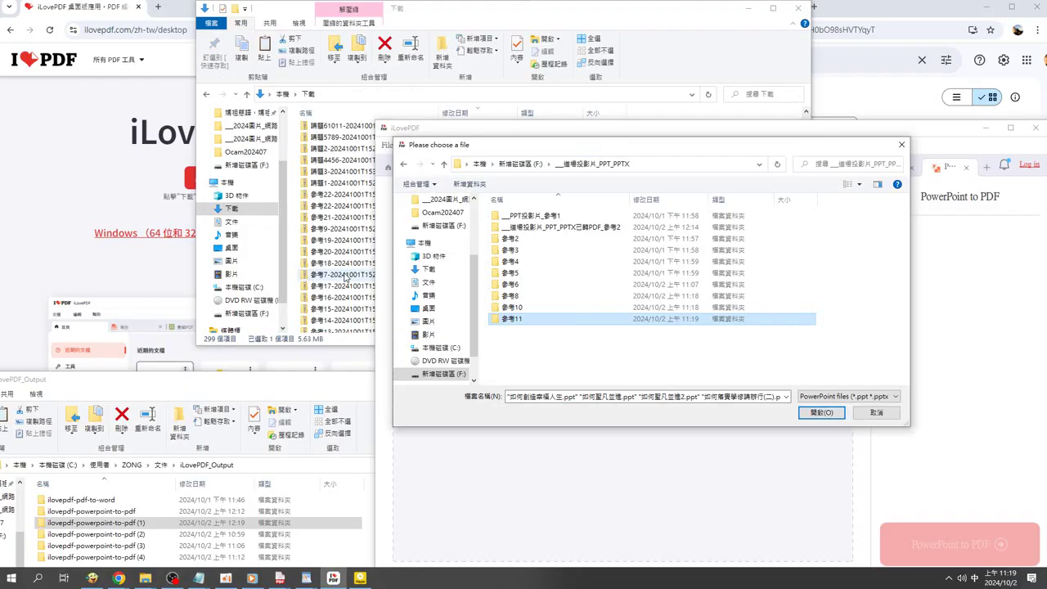
pyautogui.doubleClick(345, 278)
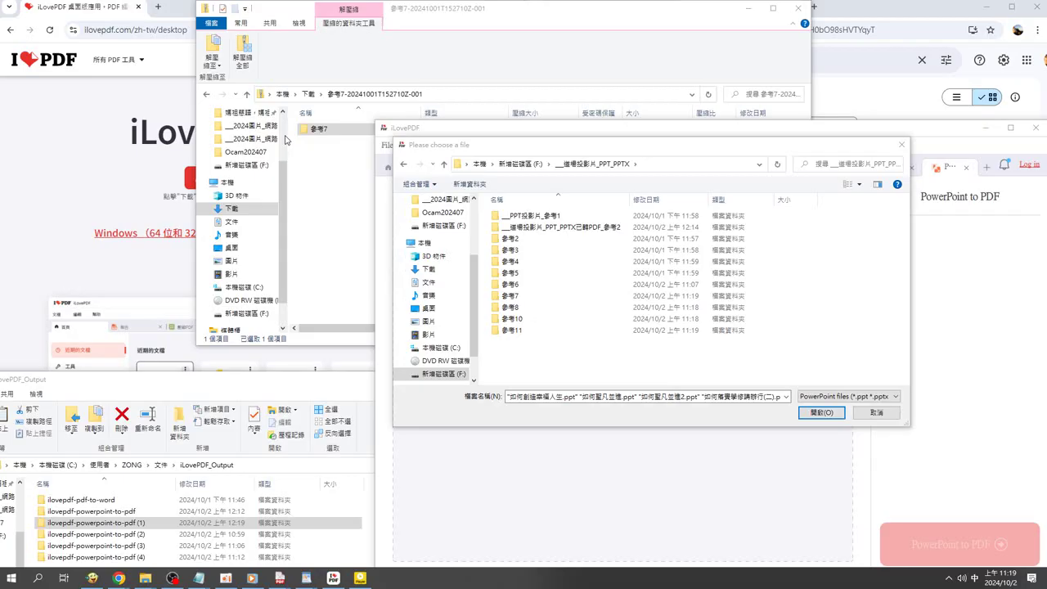
pyautogui.hotkey('alt', 'Up')
pyautogui.click(509, 296)
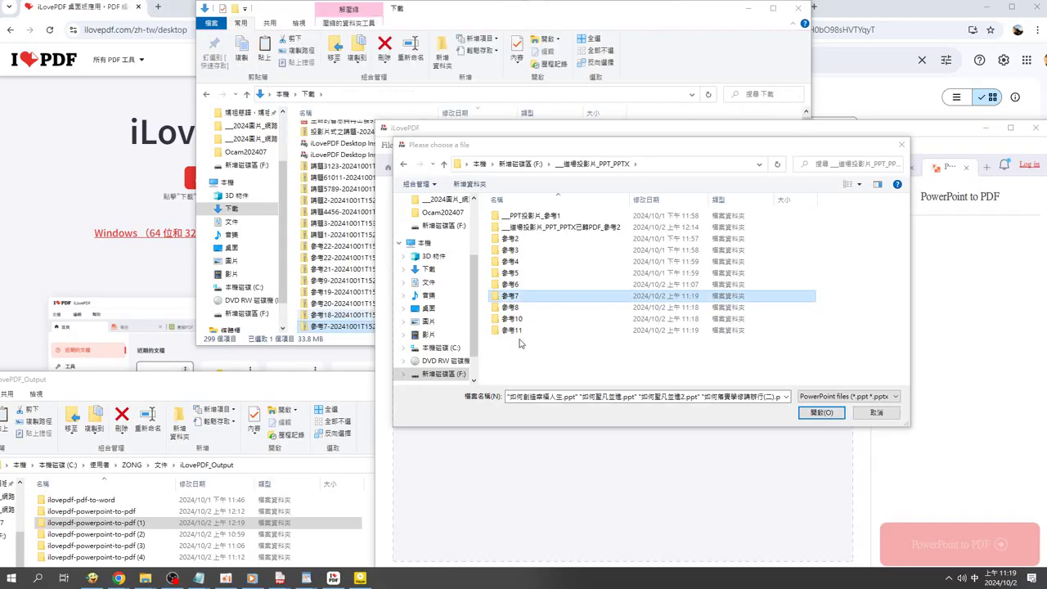
pyautogui.doubleClick(342, 280)
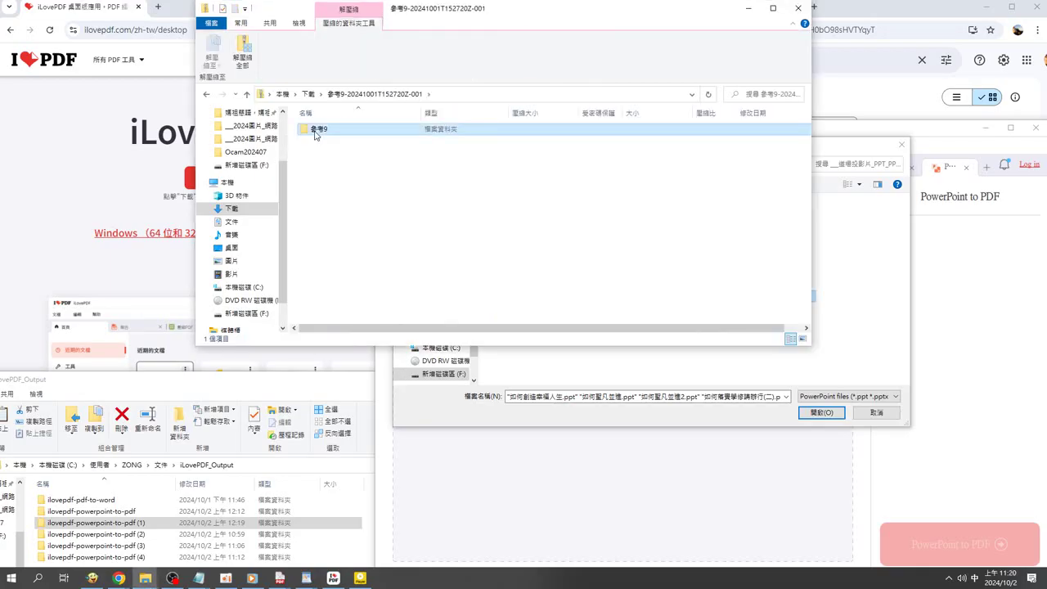
pyautogui.click(568, 366)
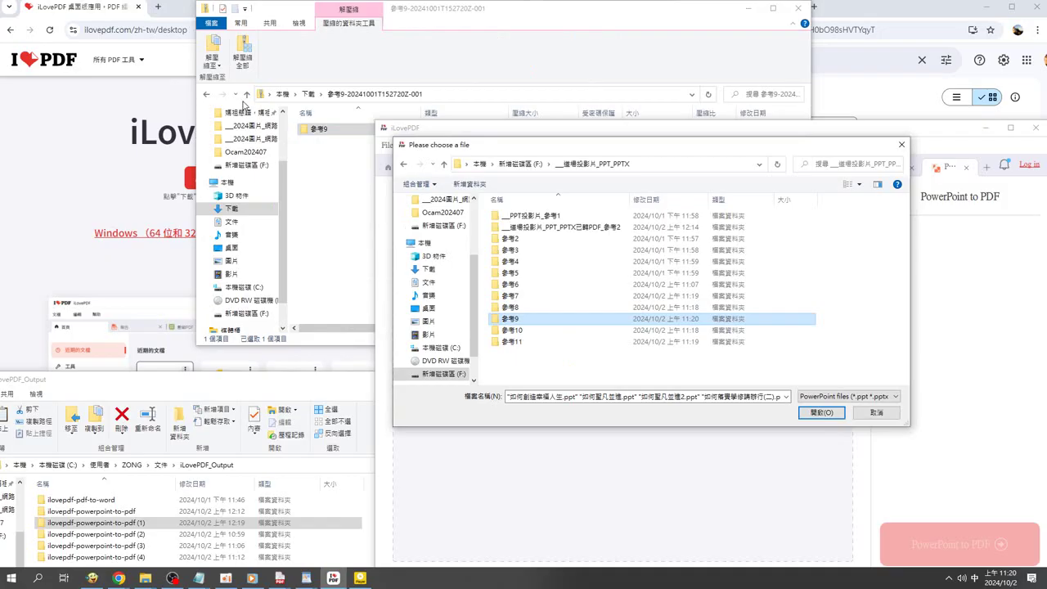
# Step: Open the 參考12 zip and copy its folder into 循環投影片_PPT_PPTX, then open the 參考13 zip
pyautogui.click(246, 95)
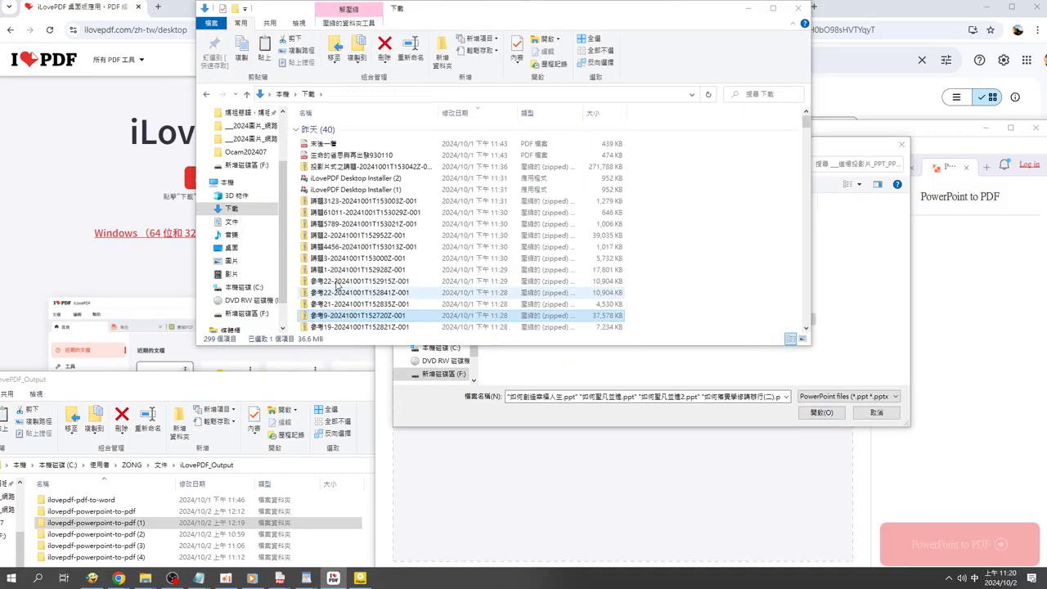
pyautogui.scroll(-2, 329, 262)
pyautogui.scroll(-2, 329, 302)
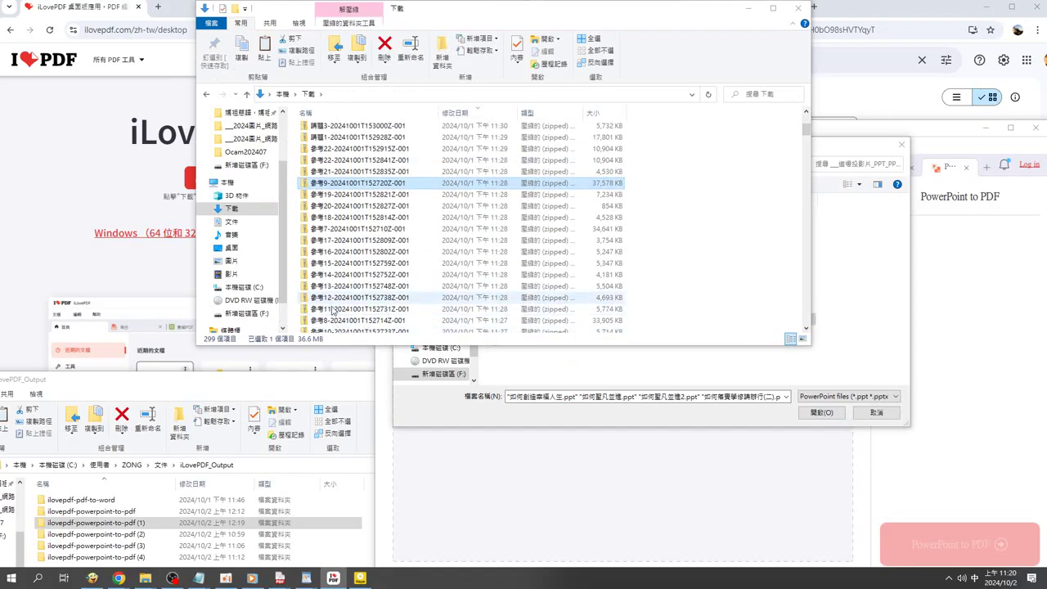
pyautogui.doubleClick(327, 297)
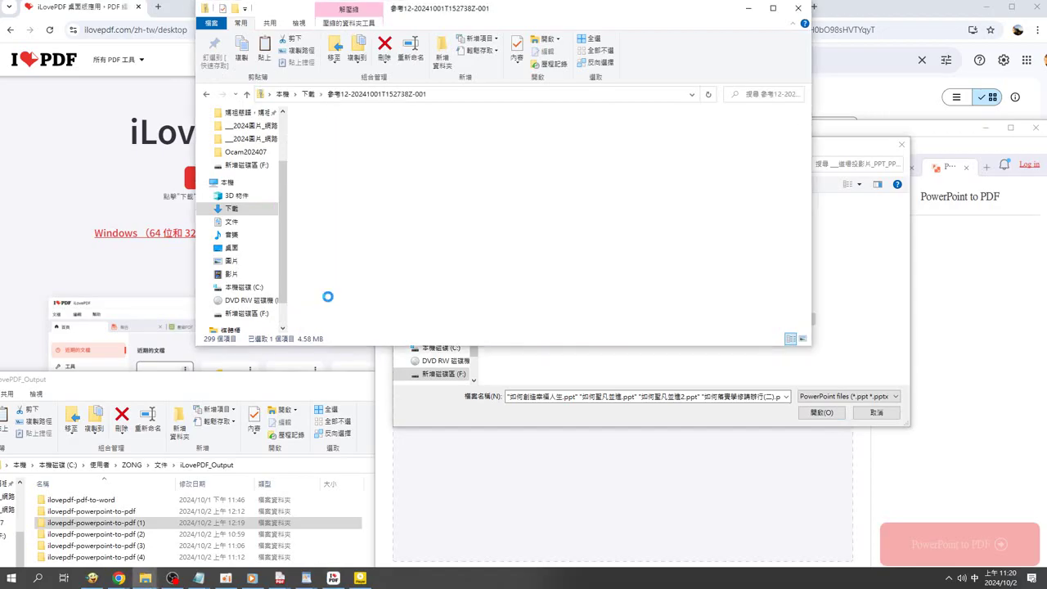
pyautogui.moveTo(320, 129)
pyautogui.mouseDown()
pyautogui.moveTo(507, 371)
pyautogui.moveTo(529, 377)
pyautogui.mouseUp()
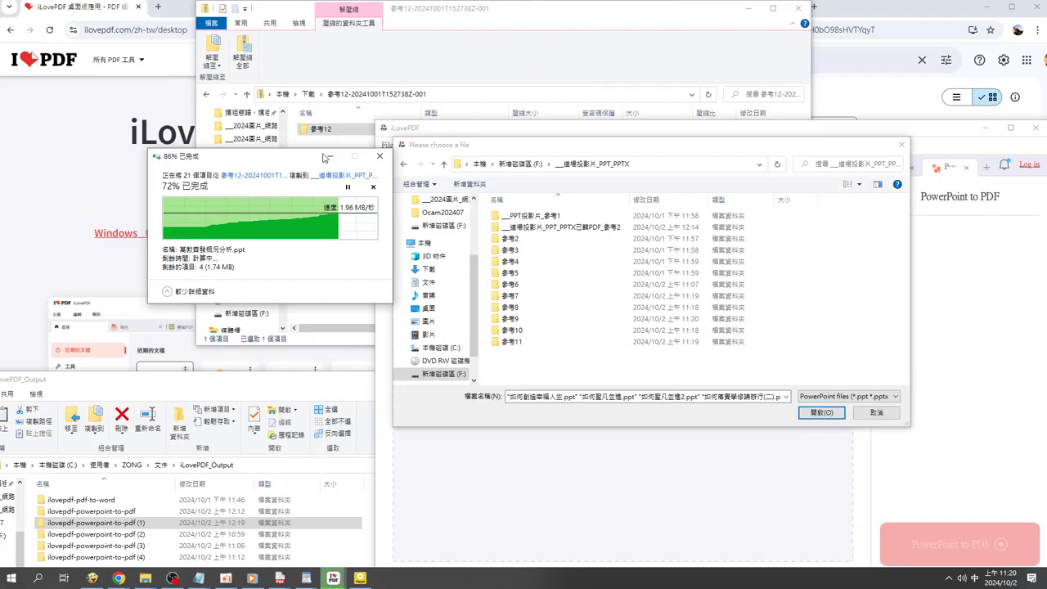
pyautogui.click(253, 94)
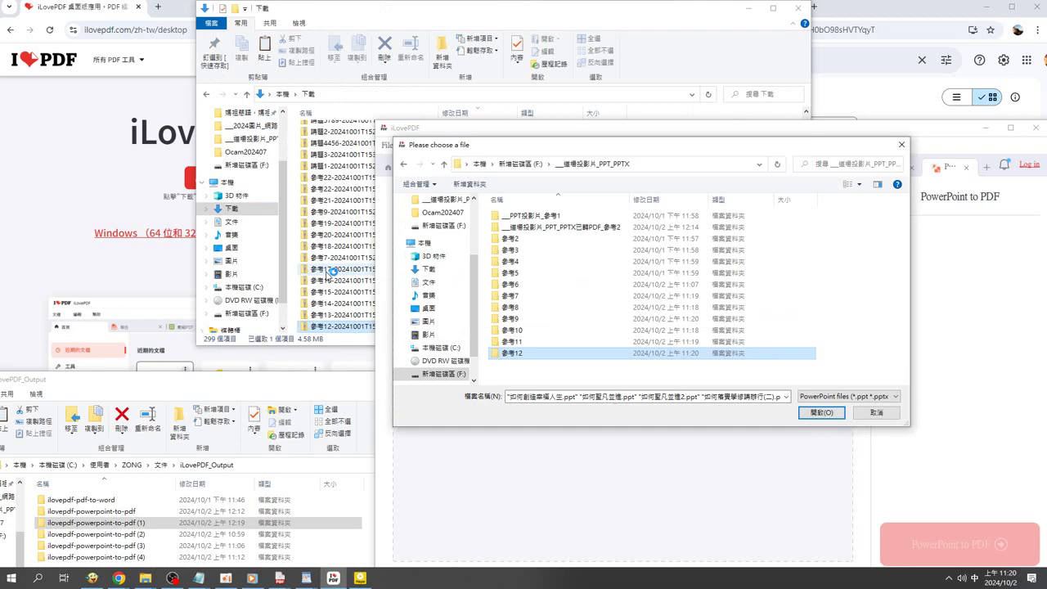
pyautogui.doubleClick(323, 315)
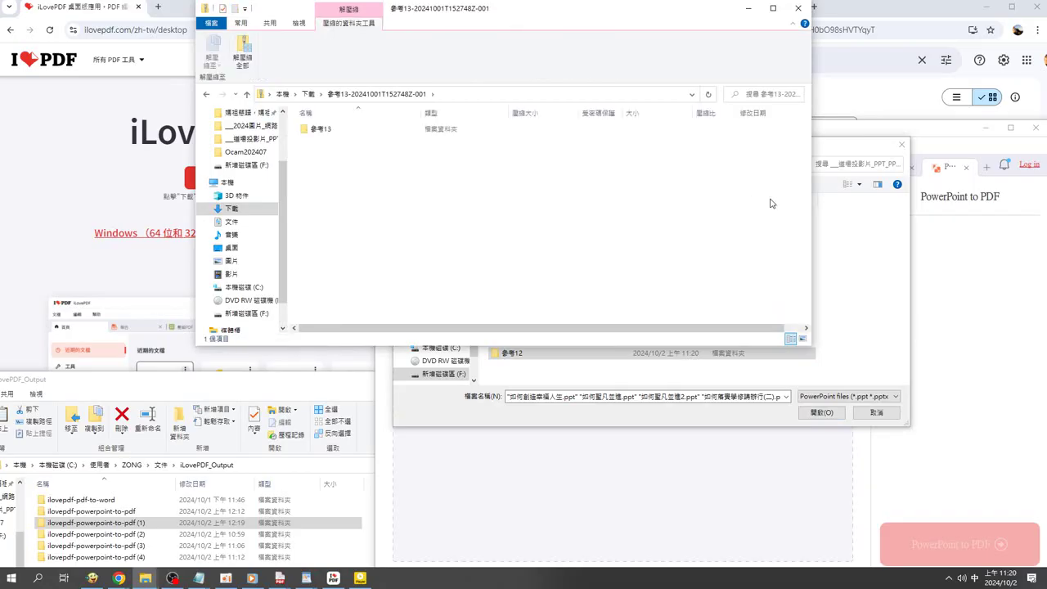
# Step: Place the archive and file chooser side by side and copy 參考13 into the F: slides folder
pyautogui.moveTo(812, 216); pyautogui.dragTo(489, 216)
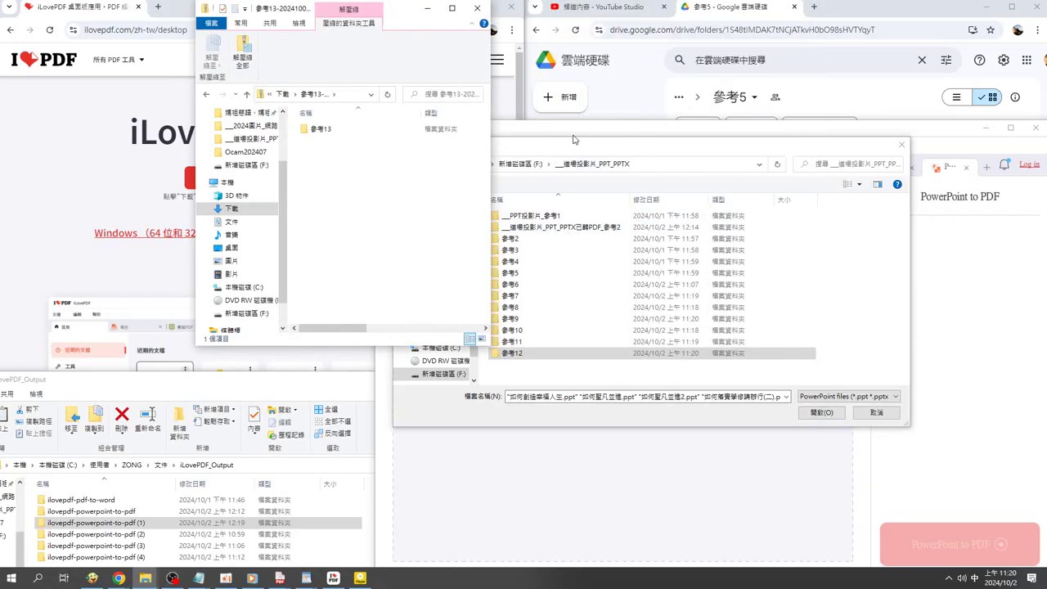
pyautogui.moveTo(582, 149)
pyautogui.mouseDown()
pyautogui.moveTo(694, 90)
pyautogui.moveTo(684, 70)
pyautogui.mouseUp()
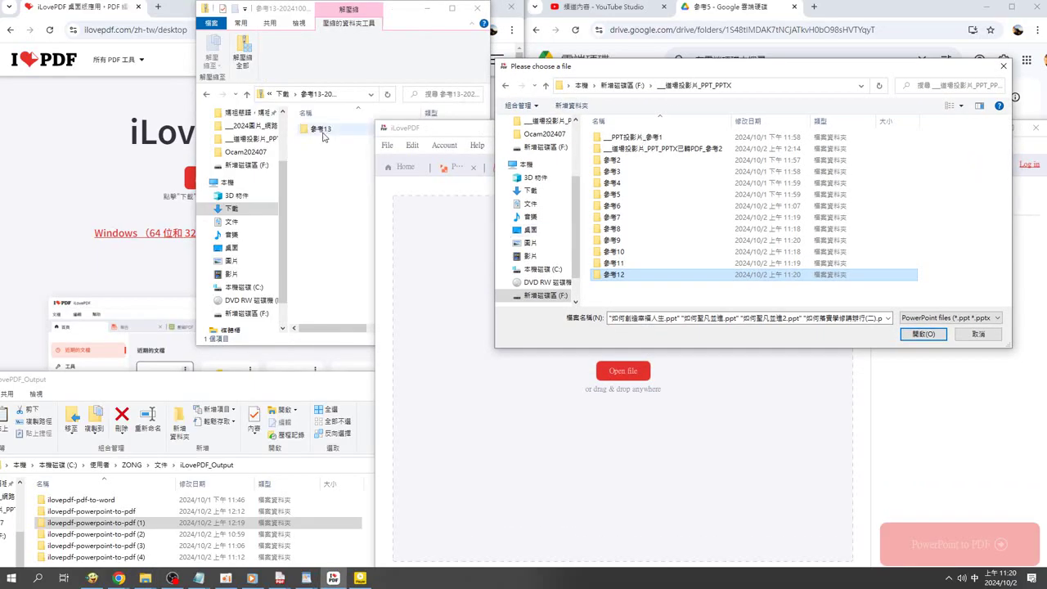
pyautogui.moveTo(322, 135); pyautogui.dragTo(645, 301)
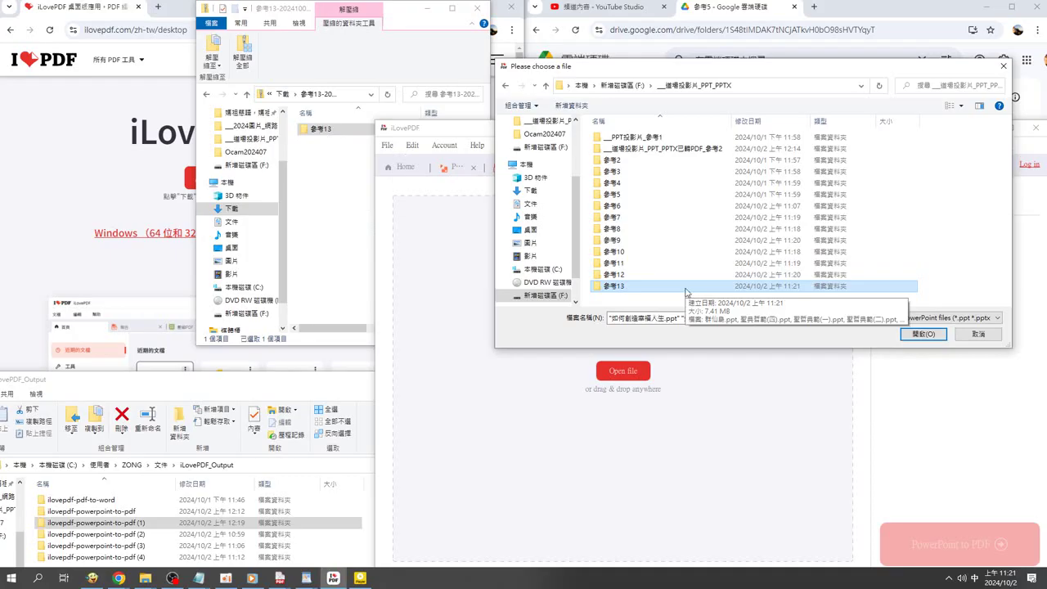
# Step: Open the 參考14 zip from Downloads and copy its 參考14 folder into the F: slides folder
pyautogui.click(248, 95)
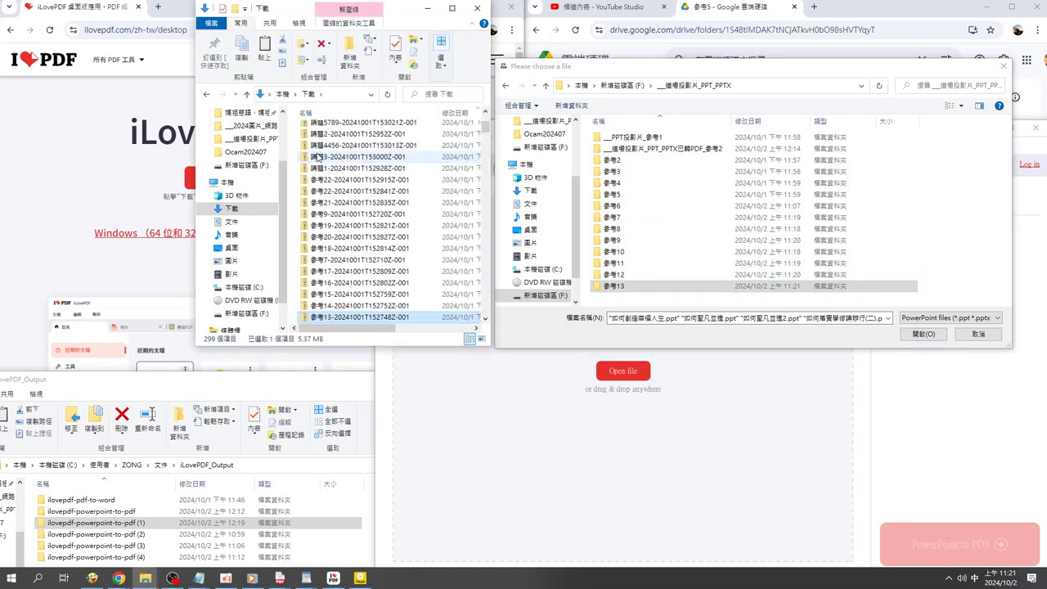
pyautogui.click(341, 306)
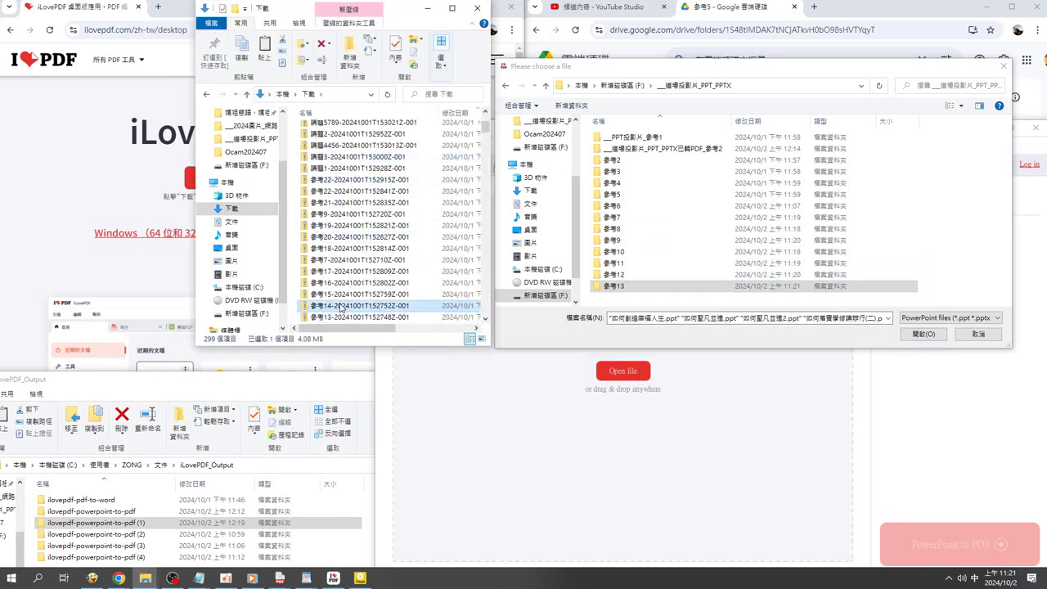
pyautogui.doubleClick(340, 306)
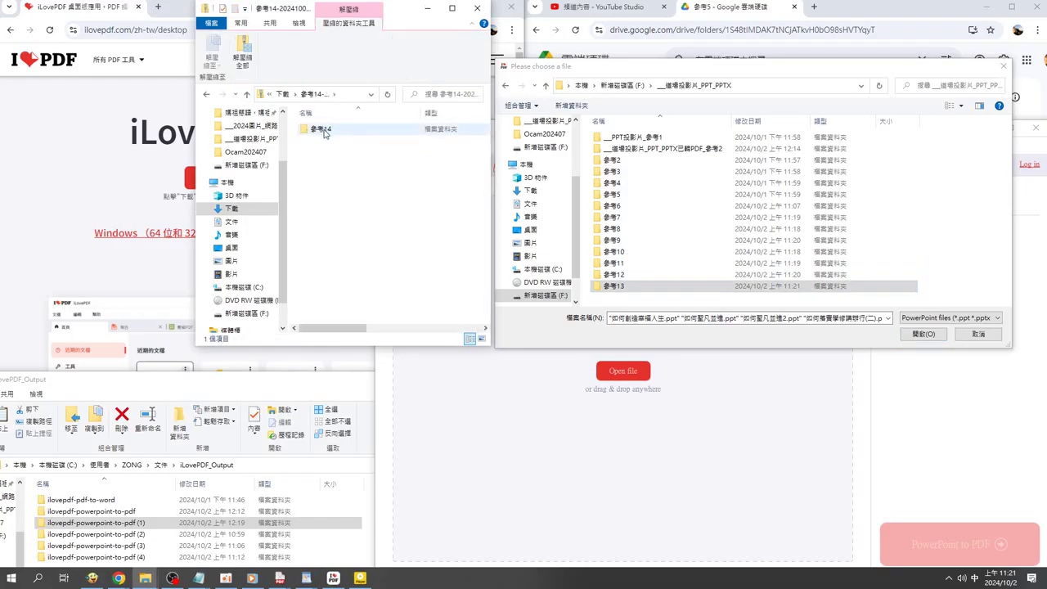
pyautogui.click(322, 131)
pyautogui.moveTo(576, 246); pyautogui.dragTo(587, 296)
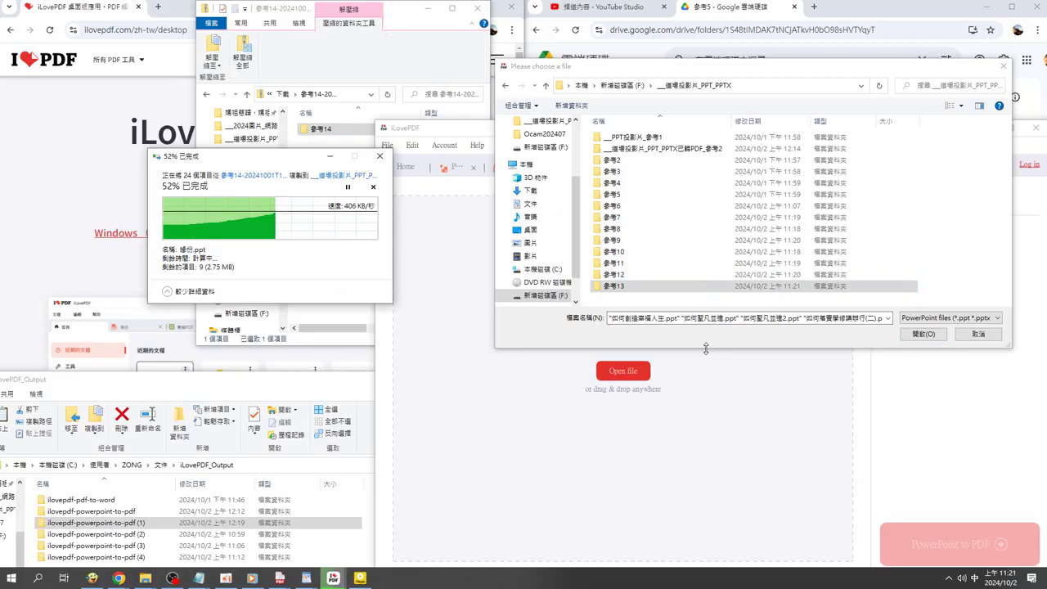
# Step: Open the 參考15 zip from Downloads and copy its 參考15 folder into the F: slides folder
pyautogui.moveTo(705, 349); pyautogui.dragTo(706, 454)
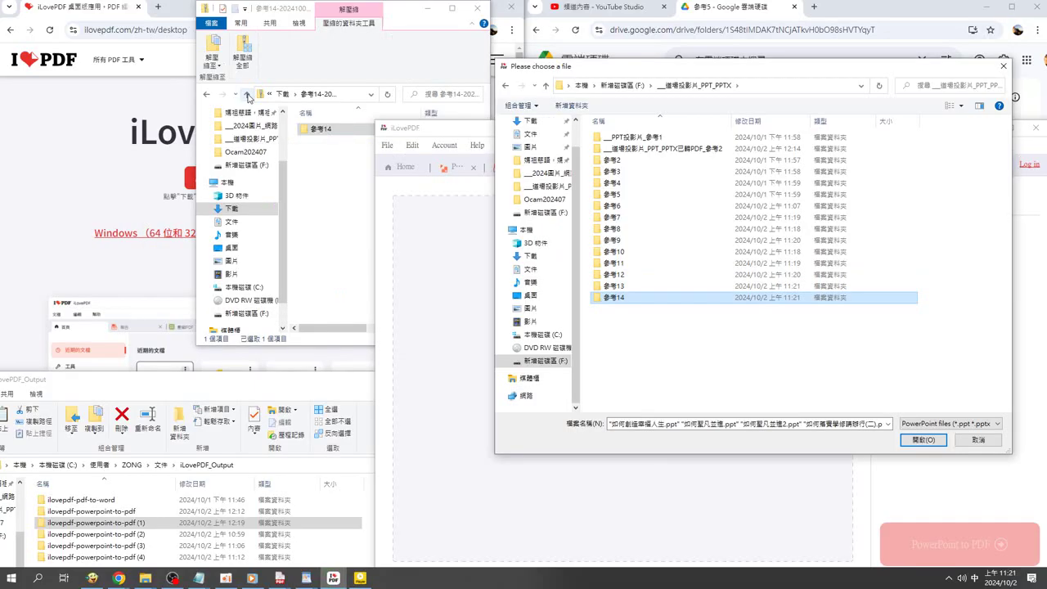
pyautogui.click(247, 93)
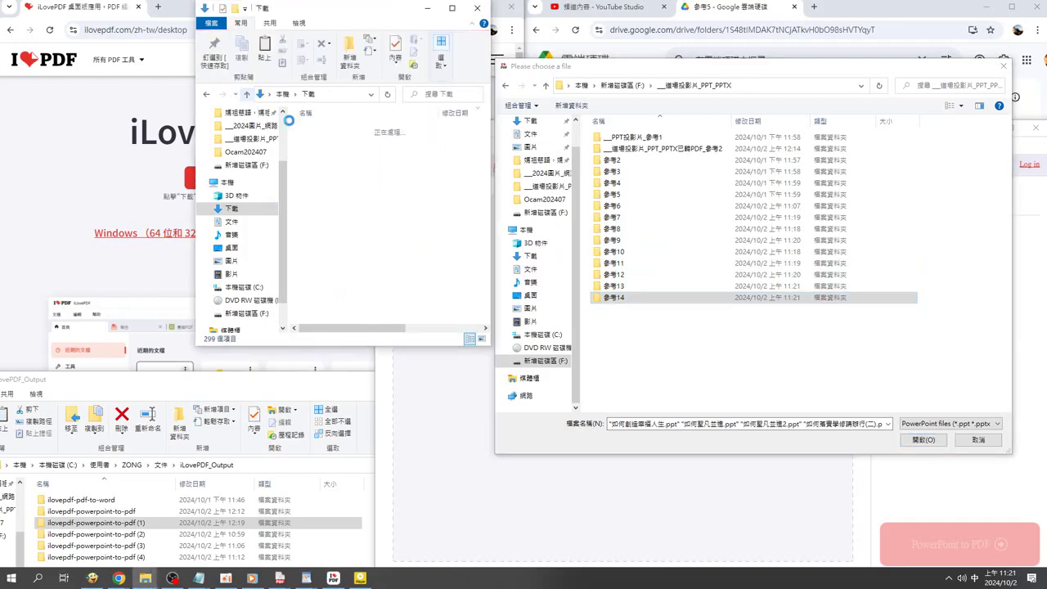
pyautogui.click(342, 316)
pyautogui.click(338, 305)
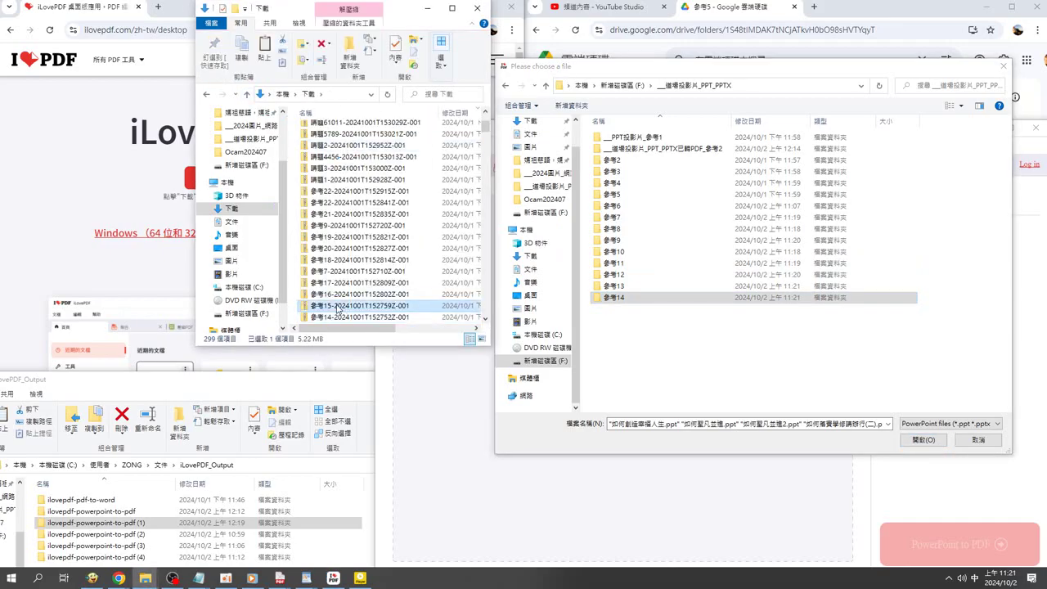
pyautogui.doubleClick(336, 306)
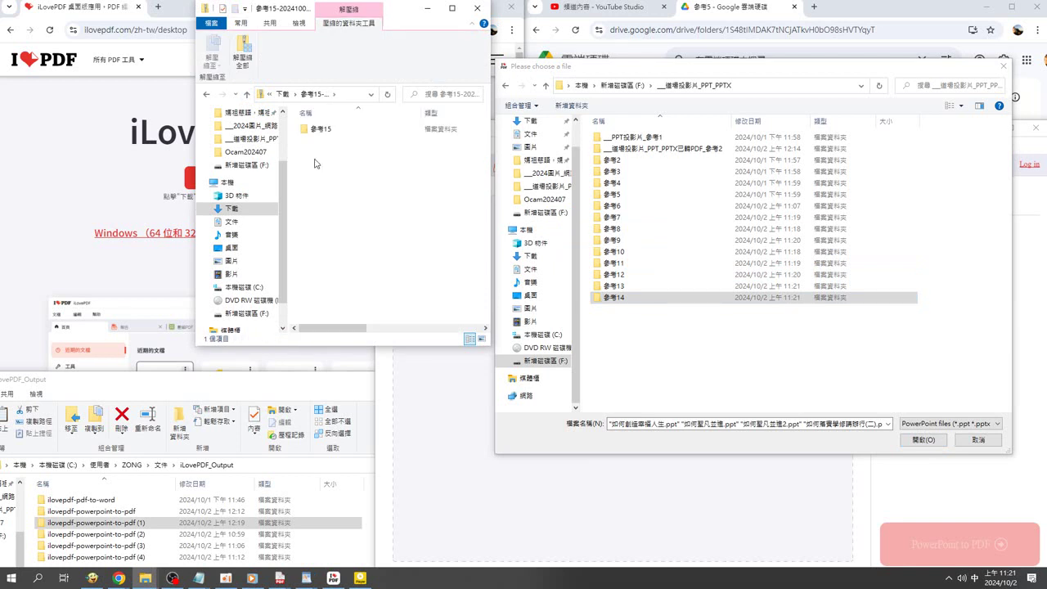
pyautogui.moveTo(320, 132); pyautogui.dragTo(505, 287)
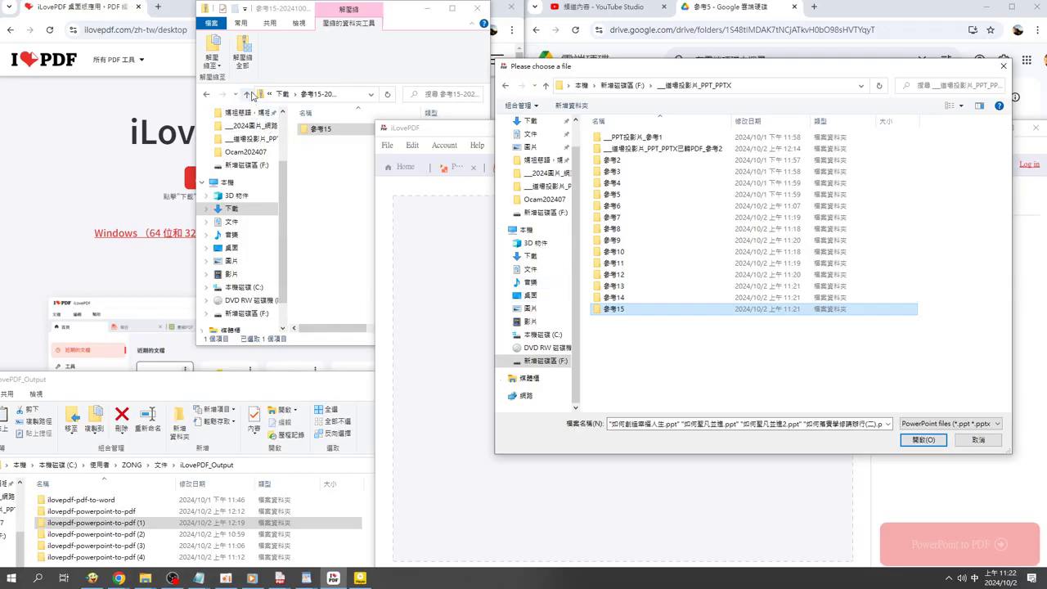
pyautogui.click(250, 94)
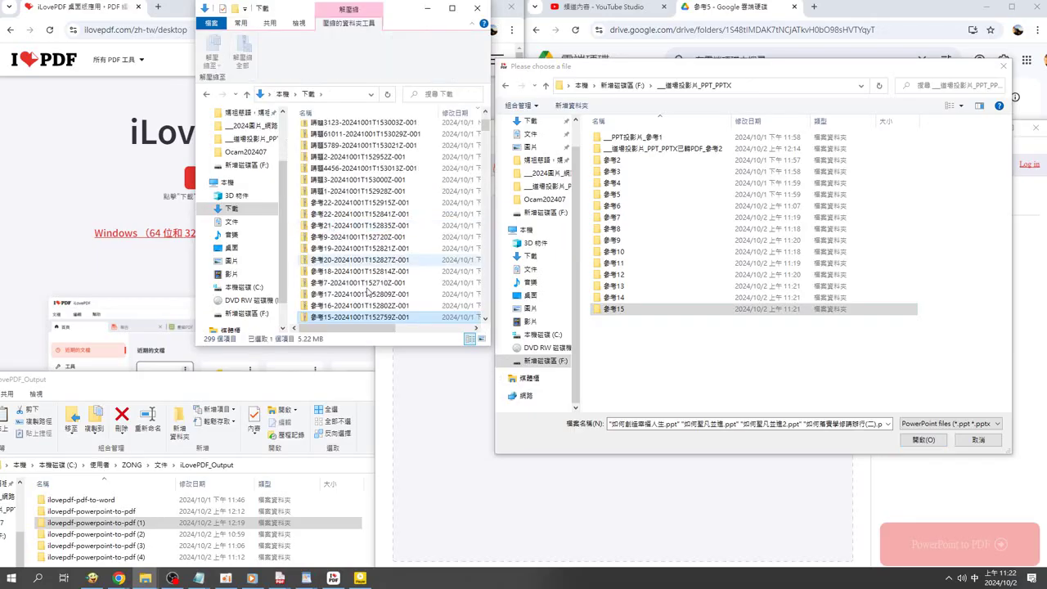
# Step: Open the 參考16 zip and copy its 參考16 folder into the F: slides folder
pyautogui.doubleClick(335, 306)
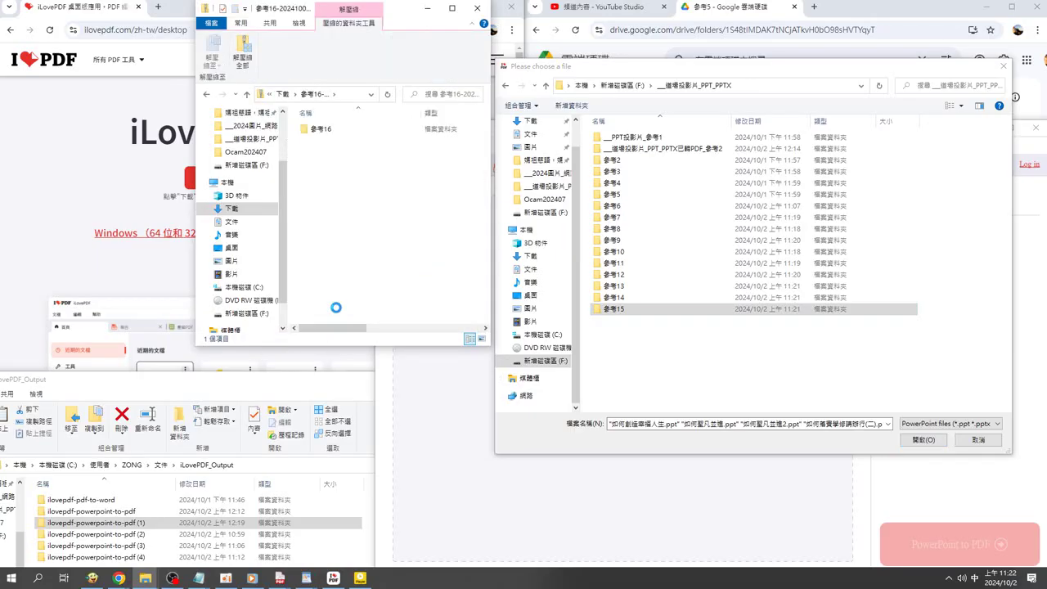
pyautogui.click(319, 131)
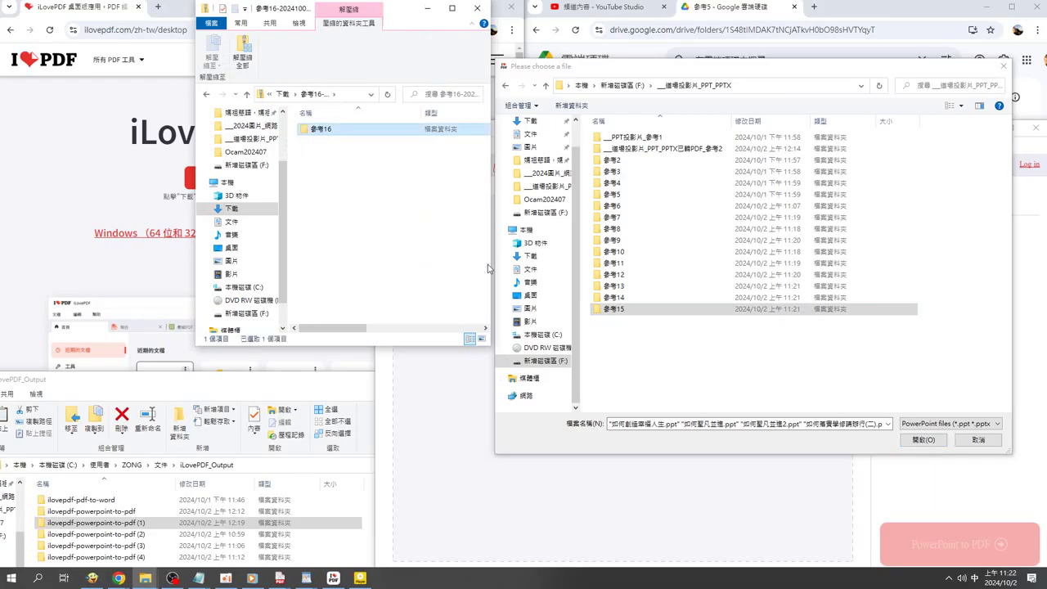
pyautogui.moveTo(489, 269); pyautogui.dragTo(646, 346)
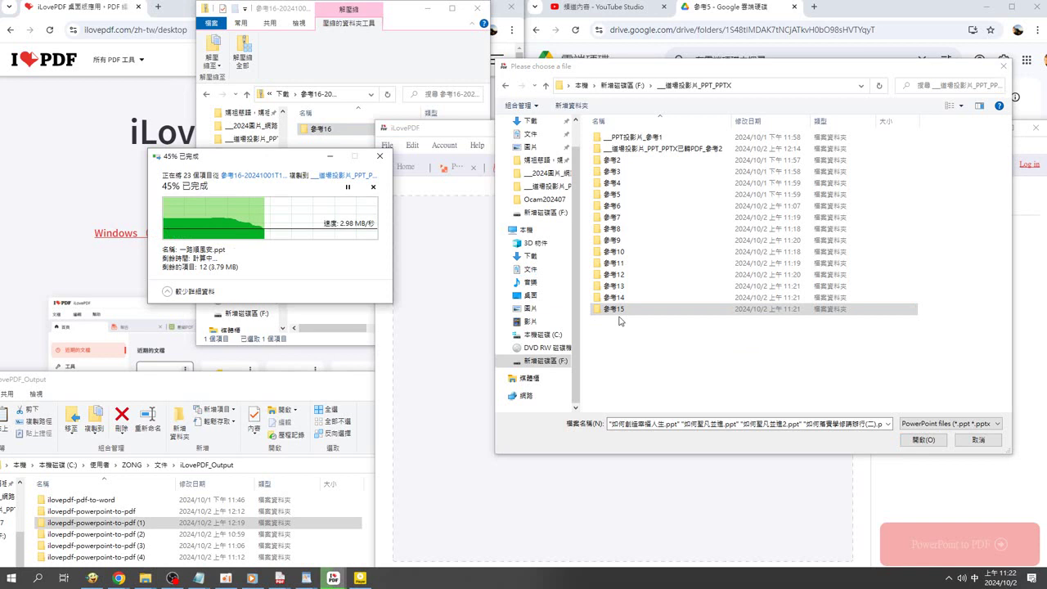
# Step: Copy the 參考17 folder into the F: slides folder, then return to Downloads
pyautogui.click(246, 94)
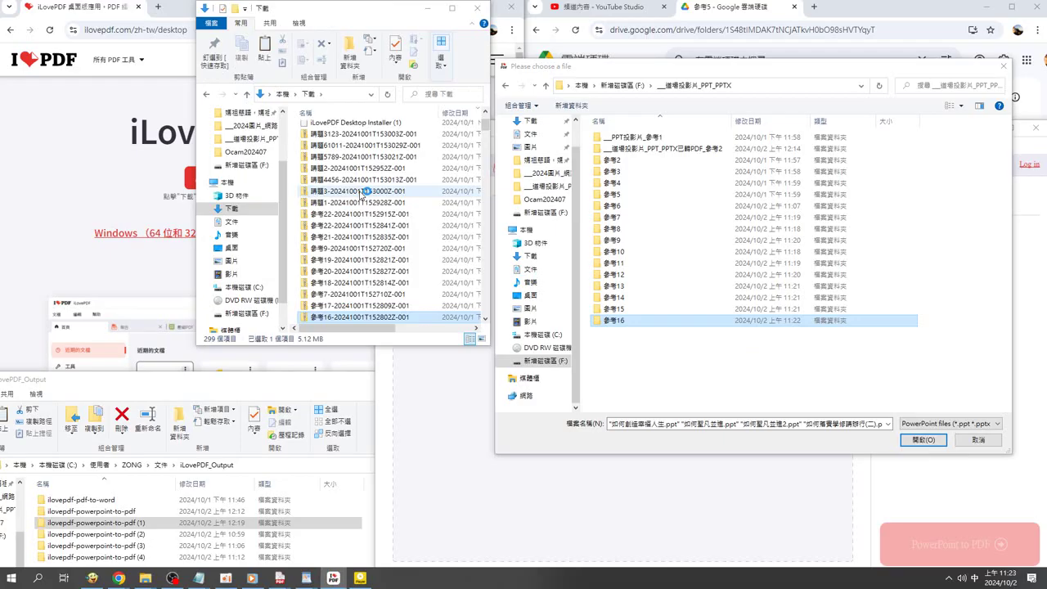
pyautogui.moveTo(321, 128)
pyautogui.mouseDown()
pyautogui.moveTo(653, 356)
pyautogui.moveTo(596, 334)
pyautogui.mouseUp()
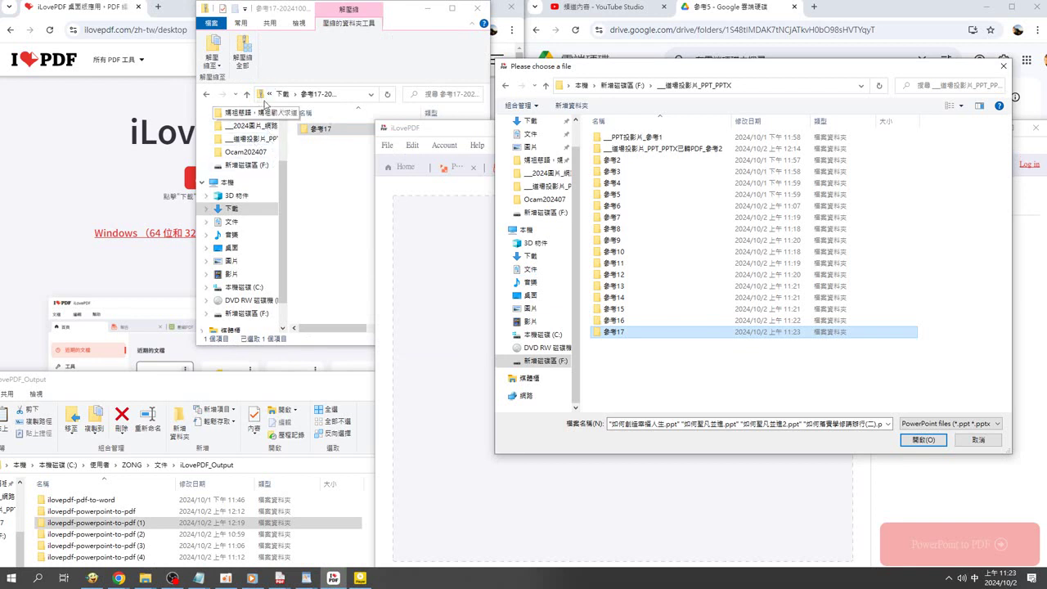
pyautogui.click(247, 95)
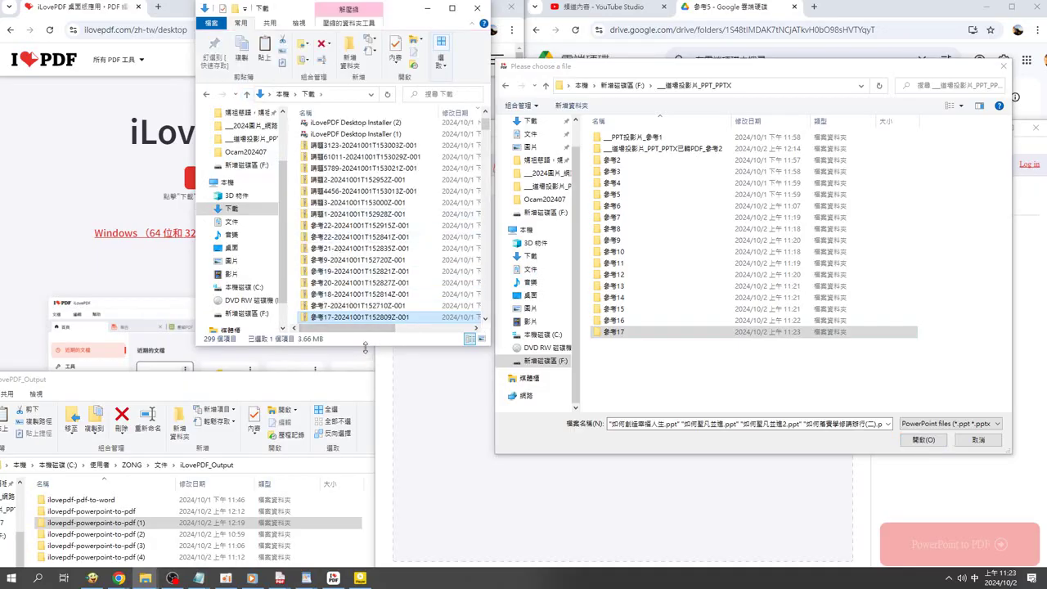
# Step: Copy the 參考18 folder from its zip into the F: slides folder, then select the 參考19 zip
pyautogui.doubleClick(344, 297)
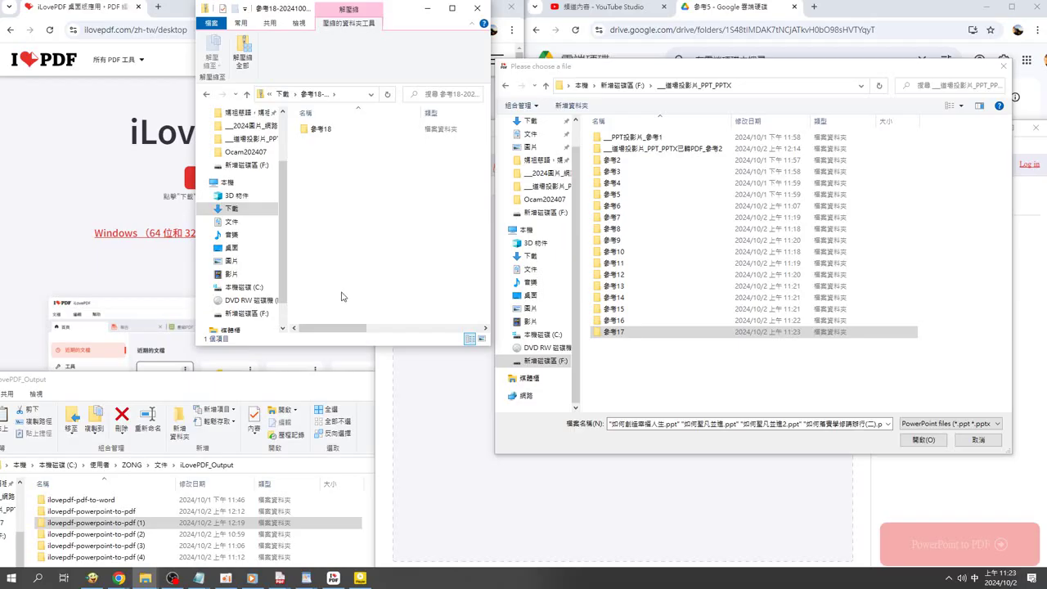
pyautogui.moveTo(319, 133); pyautogui.dragTo(662, 328)
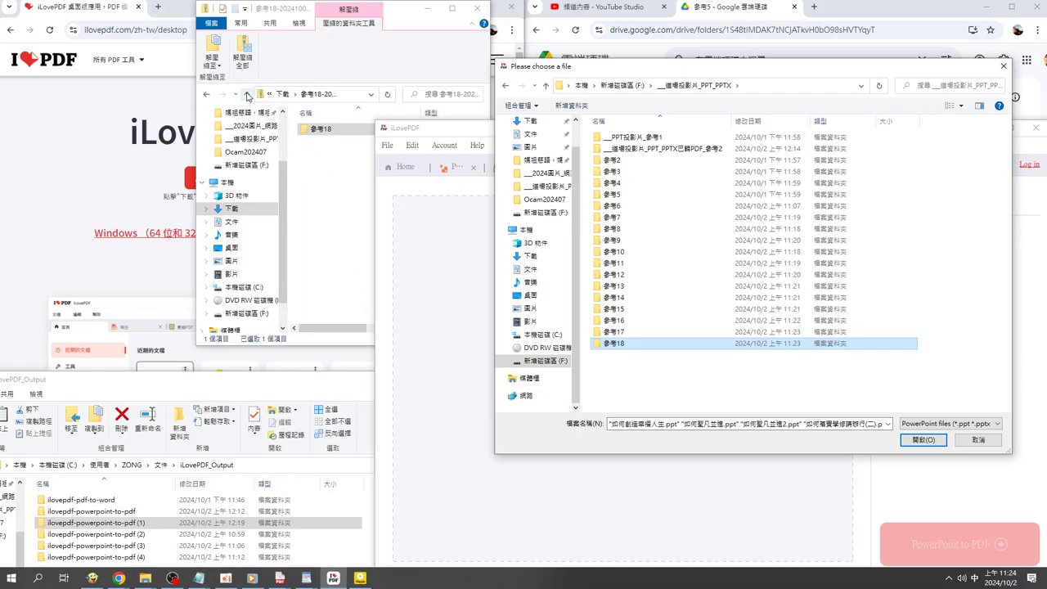
pyautogui.click(247, 95)
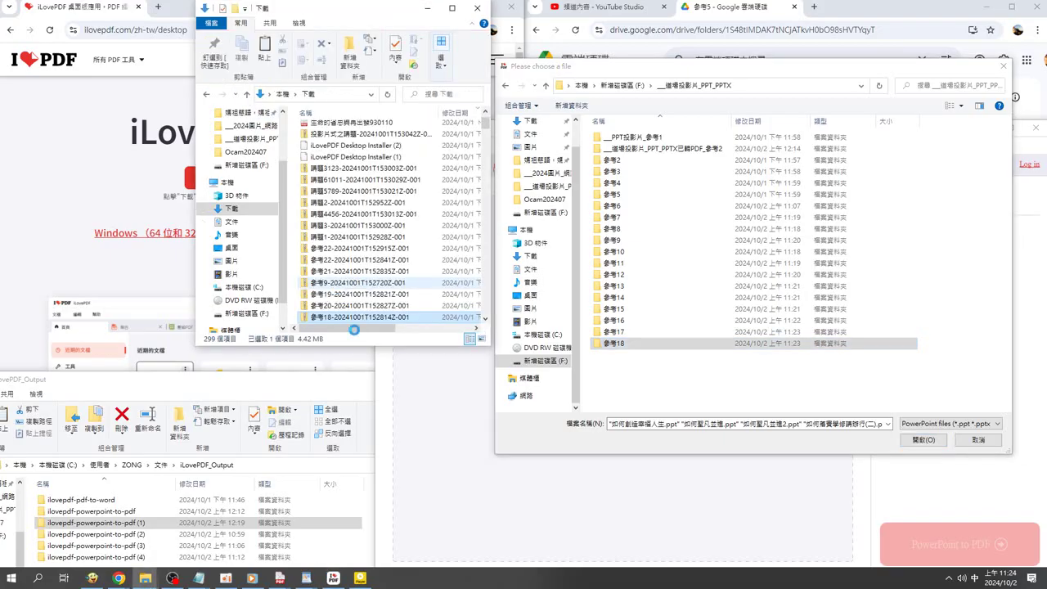
pyautogui.click(341, 294)
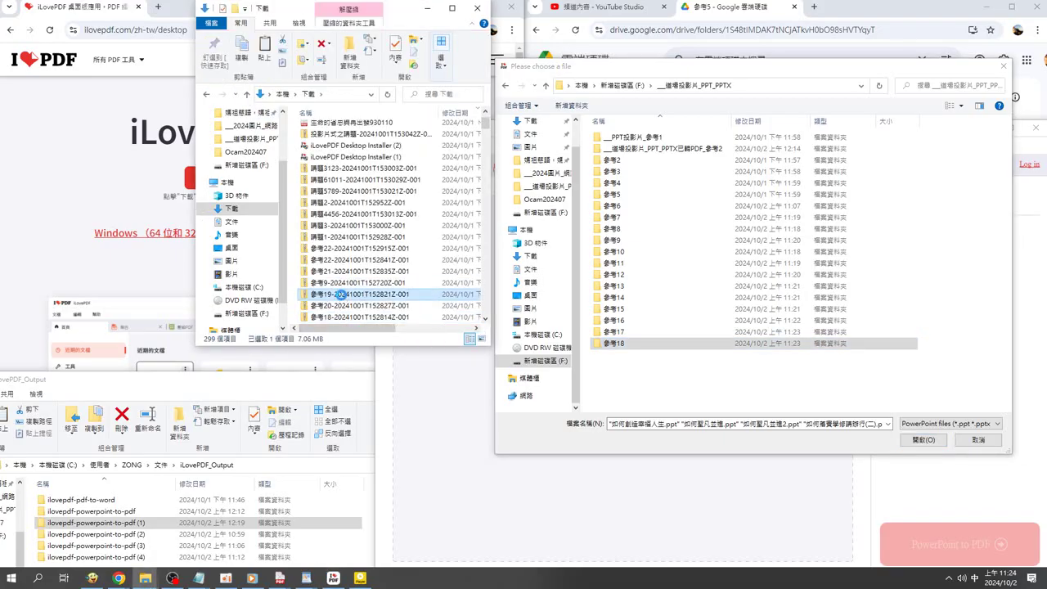
# Step: Open the 參考19 zip and select its folder, then back in Downloads pick the 參考20 zip
pyautogui.doubleClick(341, 294)
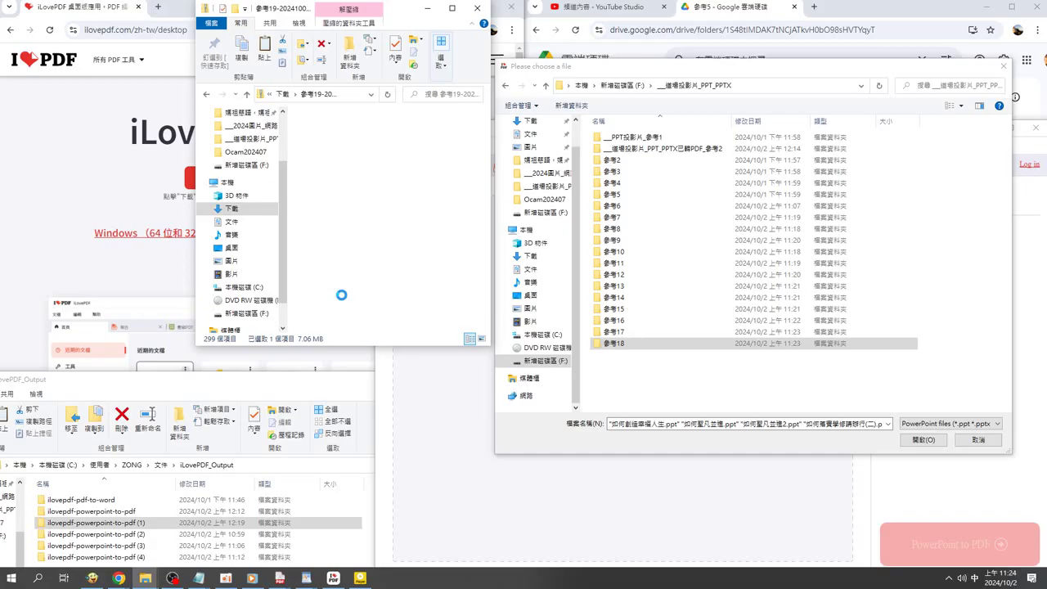
pyautogui.click(656, 378)
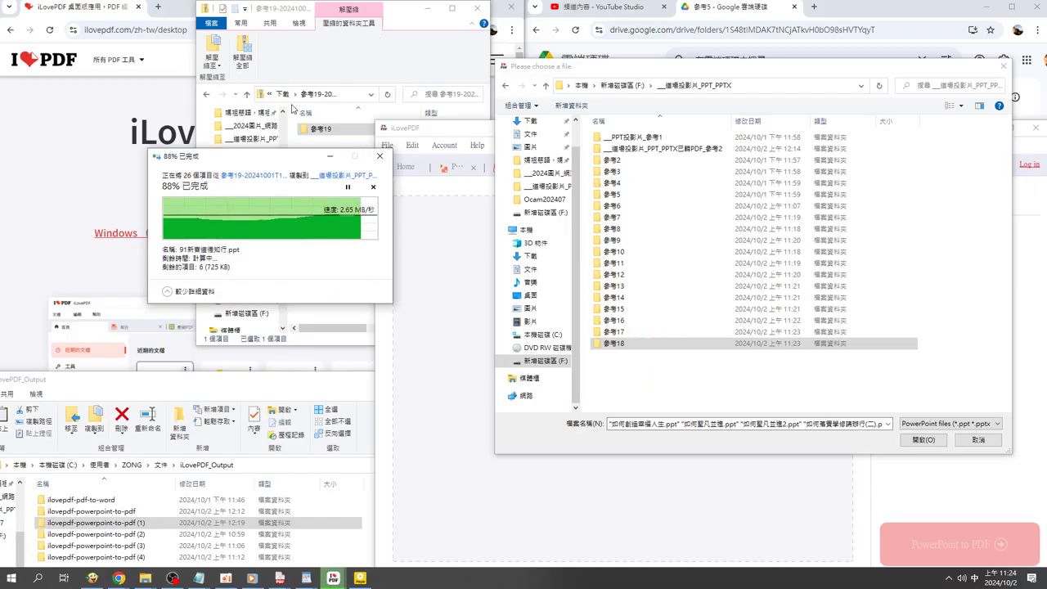
pyautogui.click(246, 94)
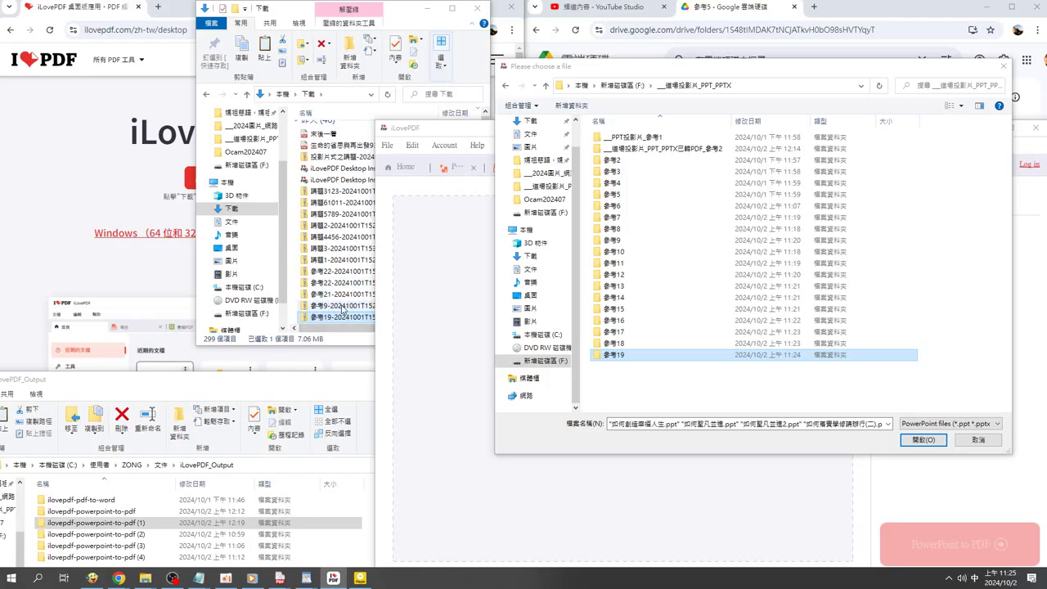
pyautogui.scroll(-3, 344, 311)
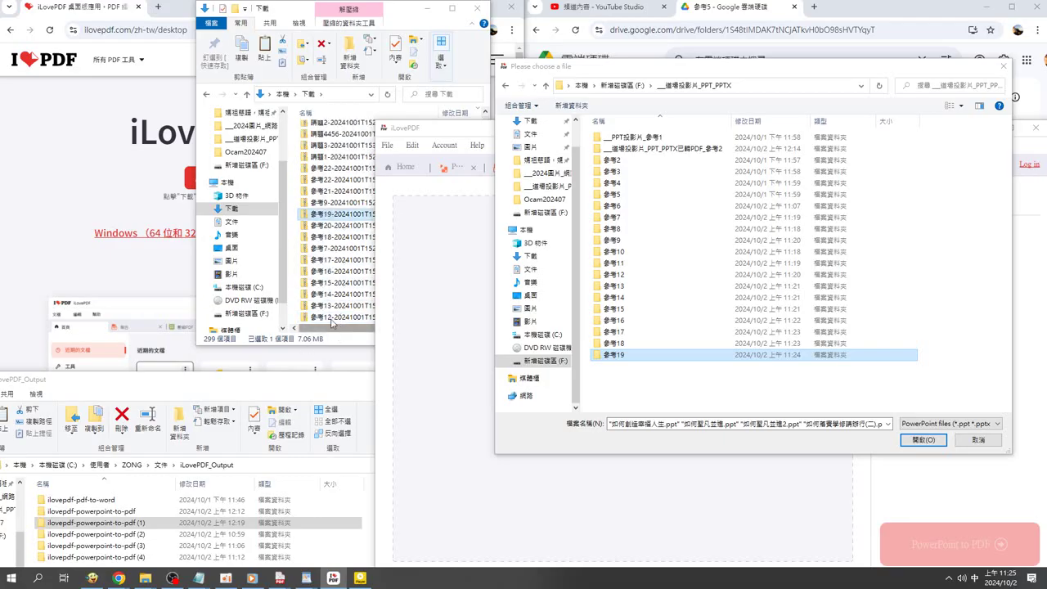
pyautogui.click(326, 226)
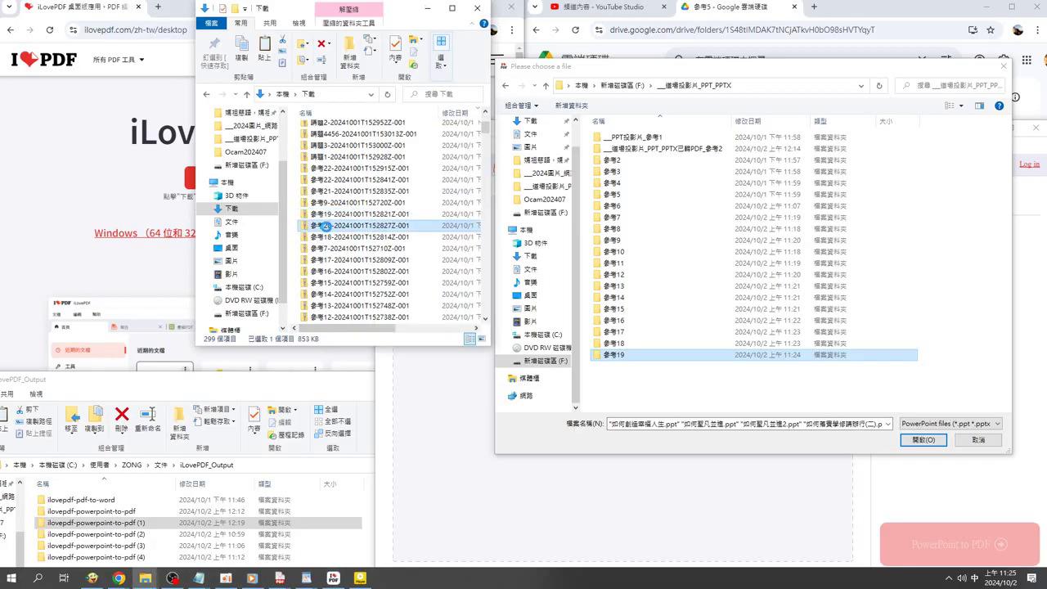
# Step: Copy the 參考20 folder from its zip into the F: slides folder
pyautogui.doubleClick(325, 226)
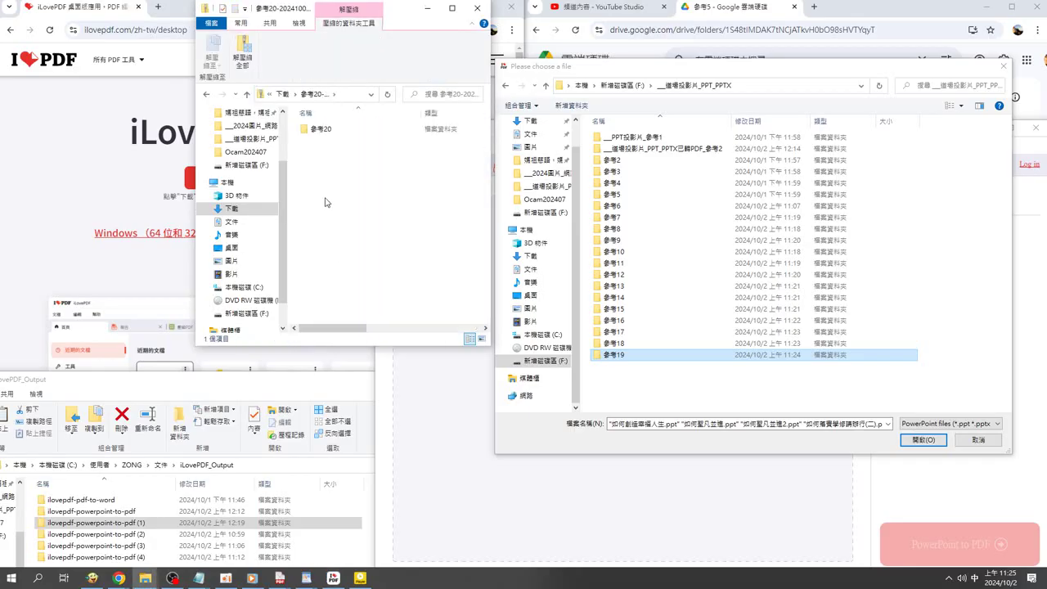
pyautogui.moveTo(319, 131); pyautogui.dragTo(645, 376)
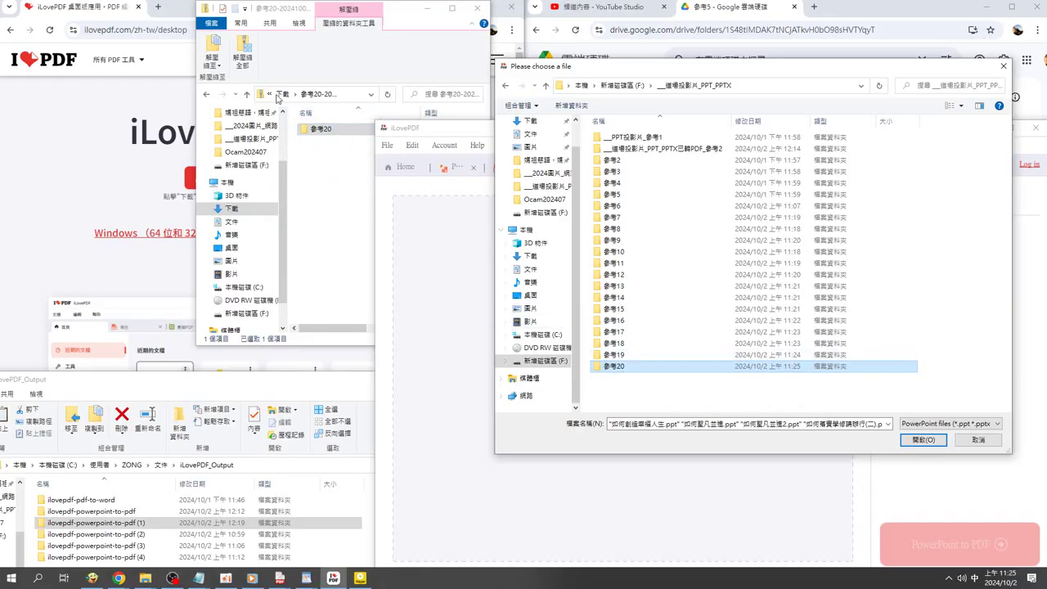
pyautogui.click(247, 95)
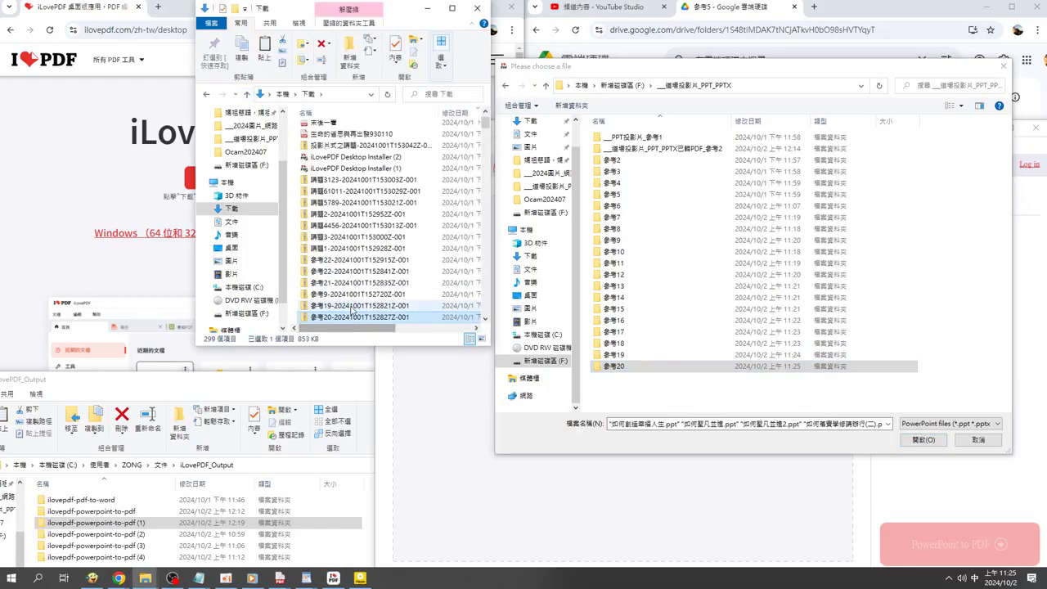
# Step: Copy the 參考21 folder from its zip into the slides folder, then select the 參考22 zip
pyautogui.click(338, 282)
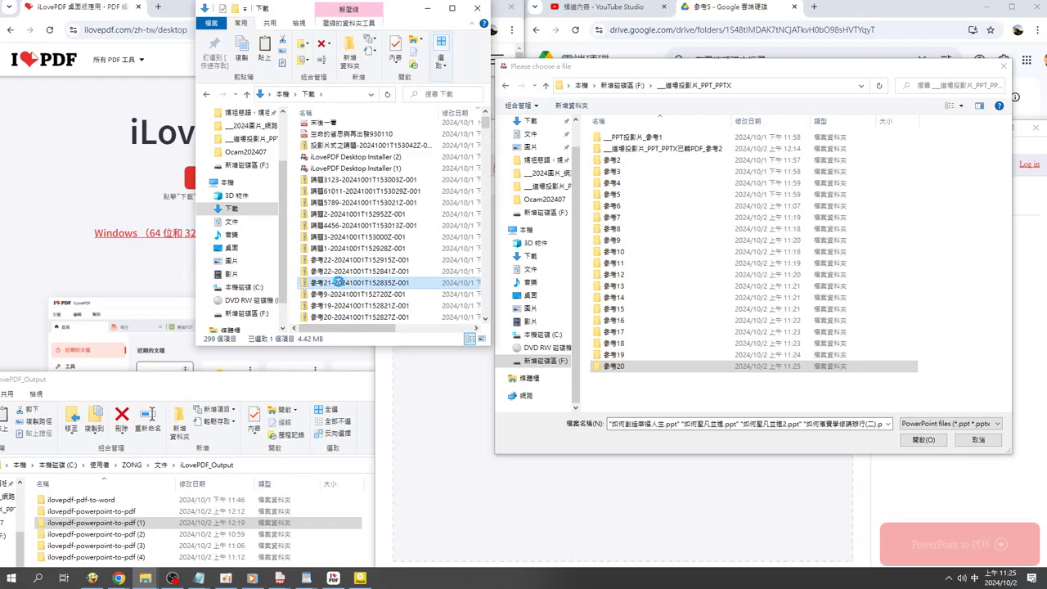
pyautogui.doubleClick(337, 282)
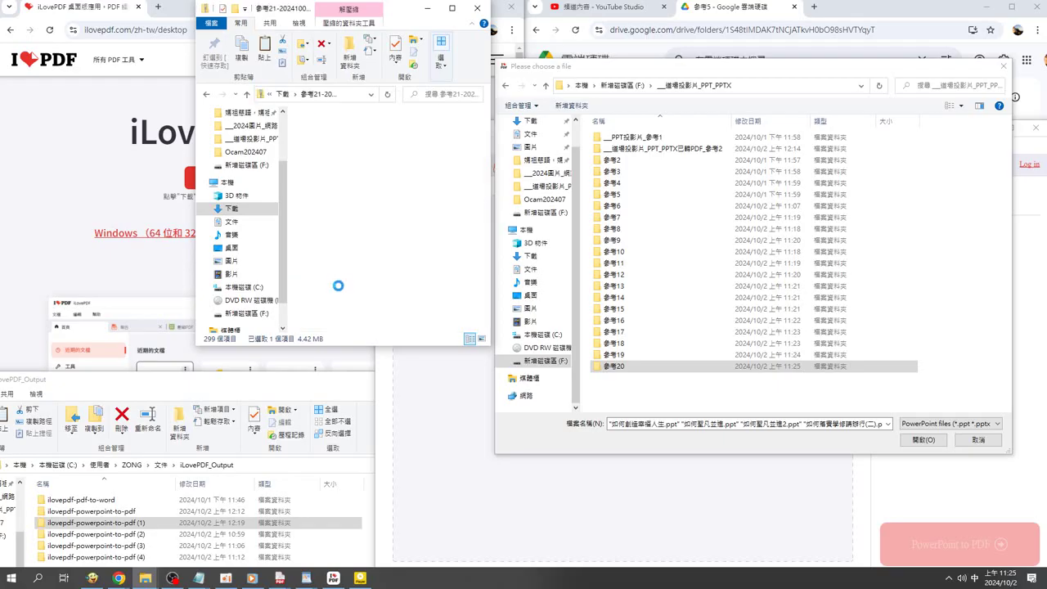
pyautogui.moveTo(319, 129); pyautogui.dragTo(678, 400)
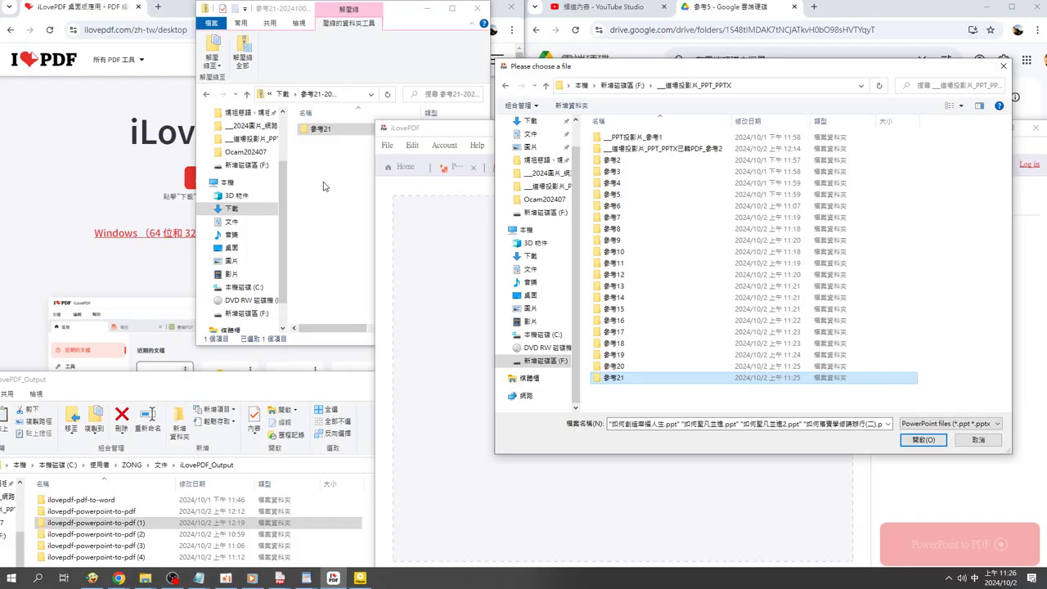
pyautogui.click(249, 95)
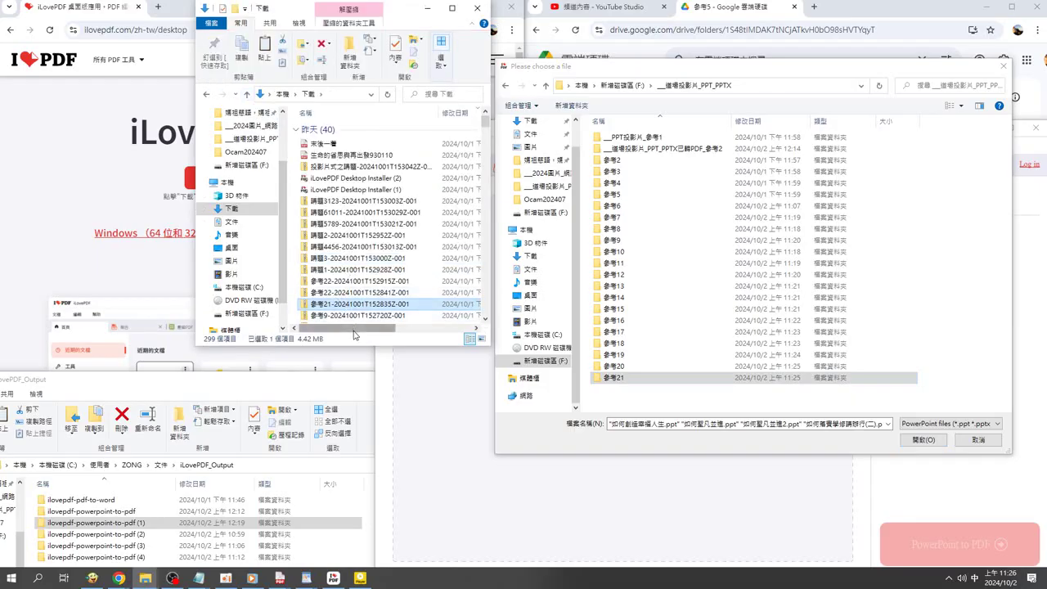
pyautogui.click(351, 293)
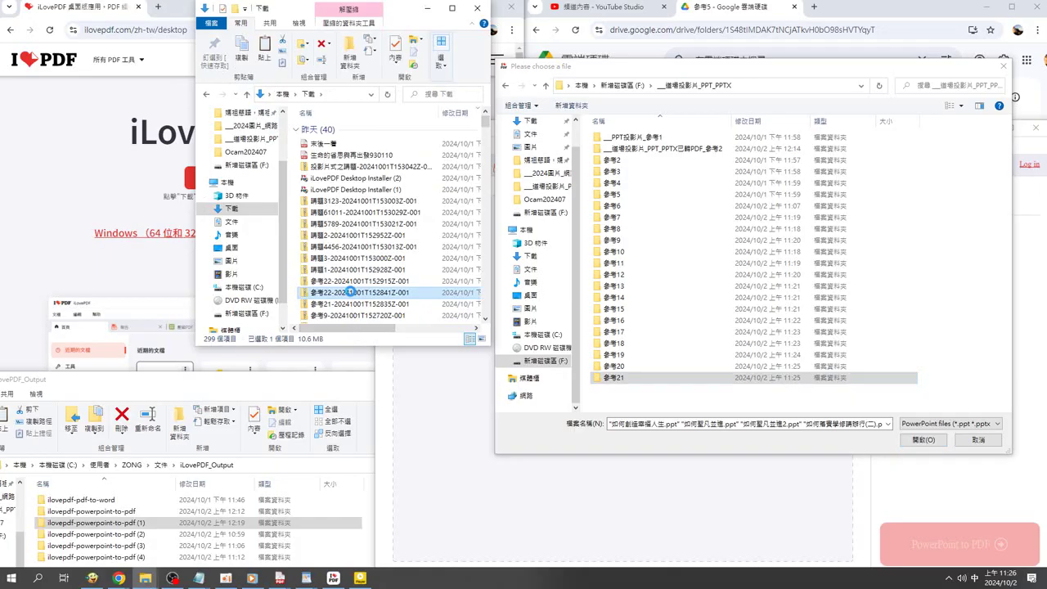
# Step: Copy the 參考22 folder from its zip into the F: slides folder
pyautogui.doubleClick(350, 292)
pyautogui.moveTo(320, 128); pyautogui.dragTo(630, 404)
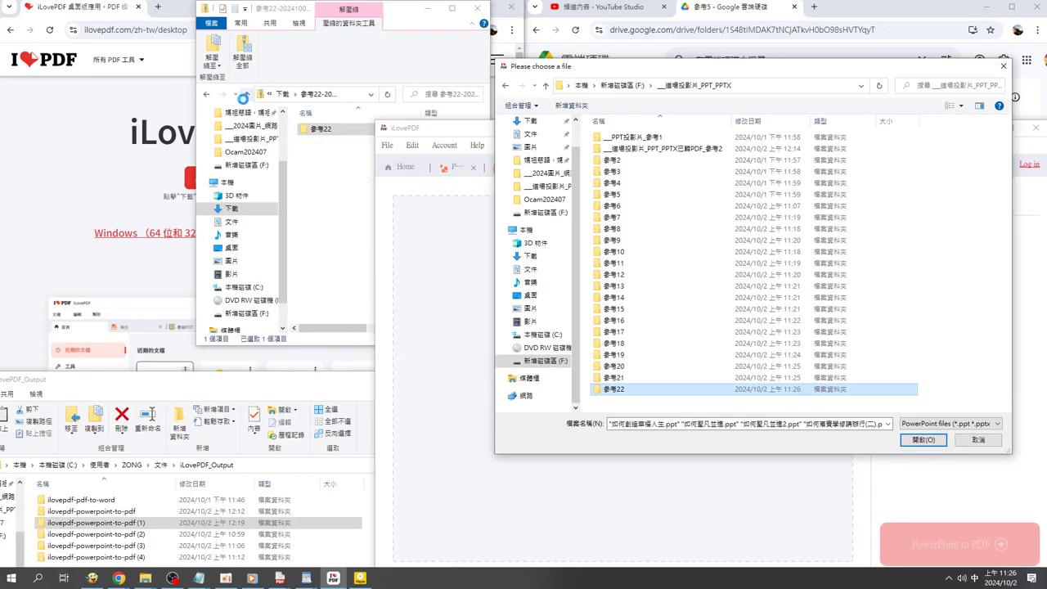
pyautogui.click(244, 95)
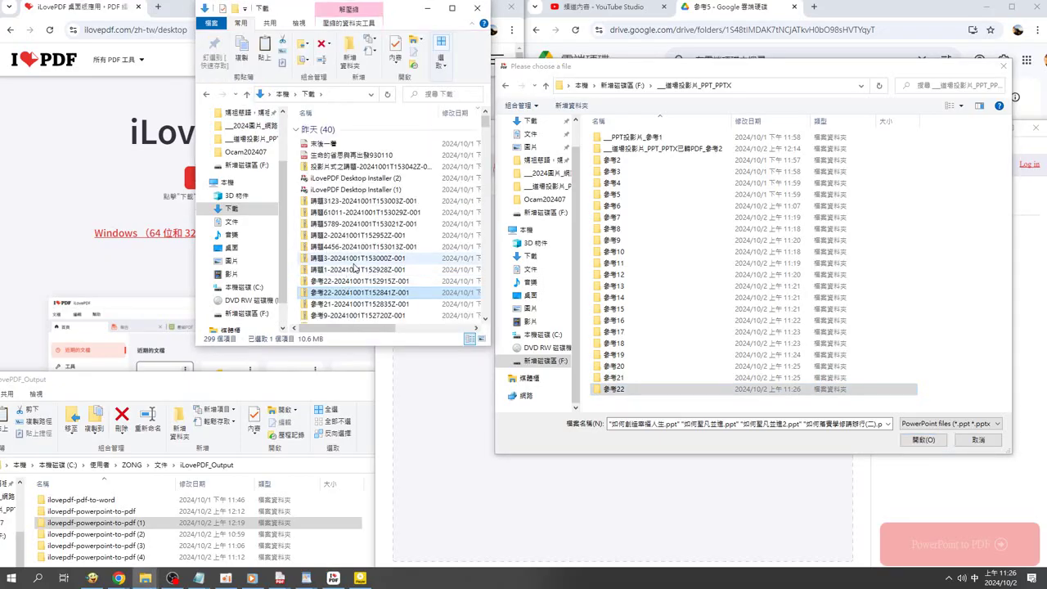
# Step: Open the 講題1 zip and copy its 講題1 folder into the slides folder
pyautogui.scroll(-3, 385, 268)
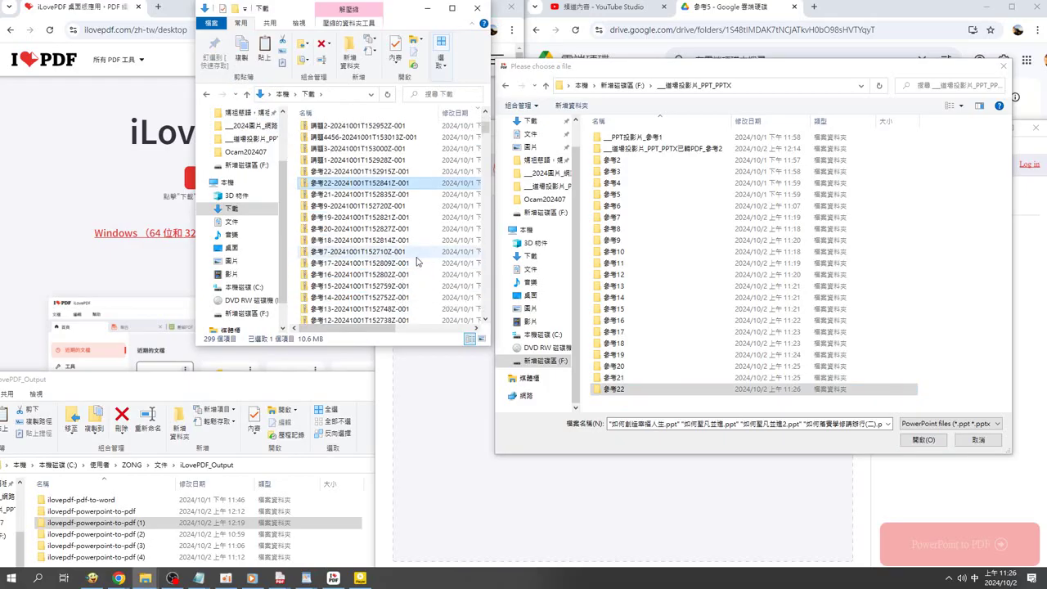
pyautogui.scroll(3, 417, 266)
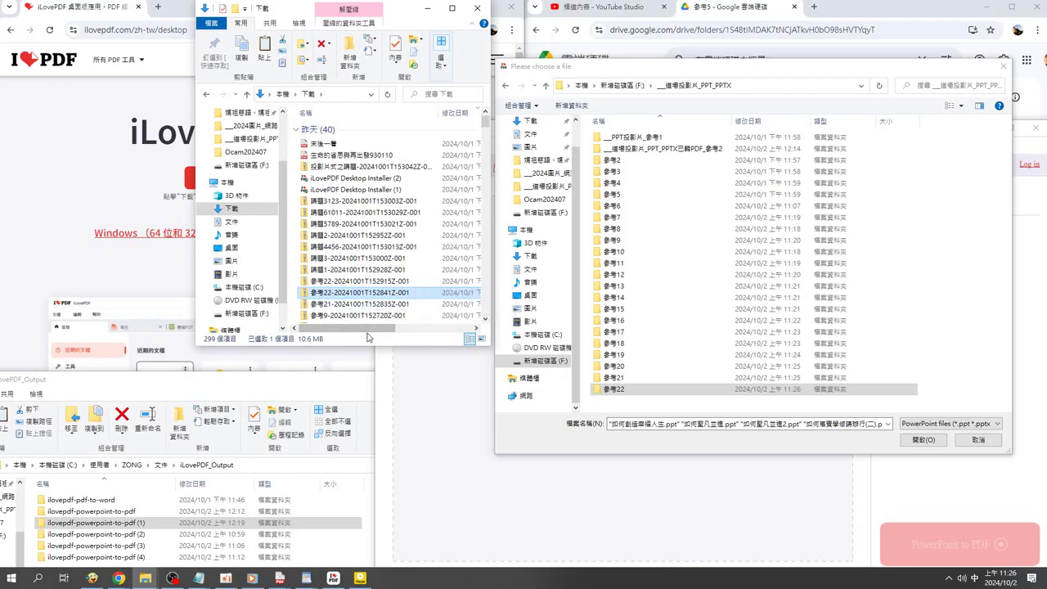
pyautogui.doubleClick(347, 270)
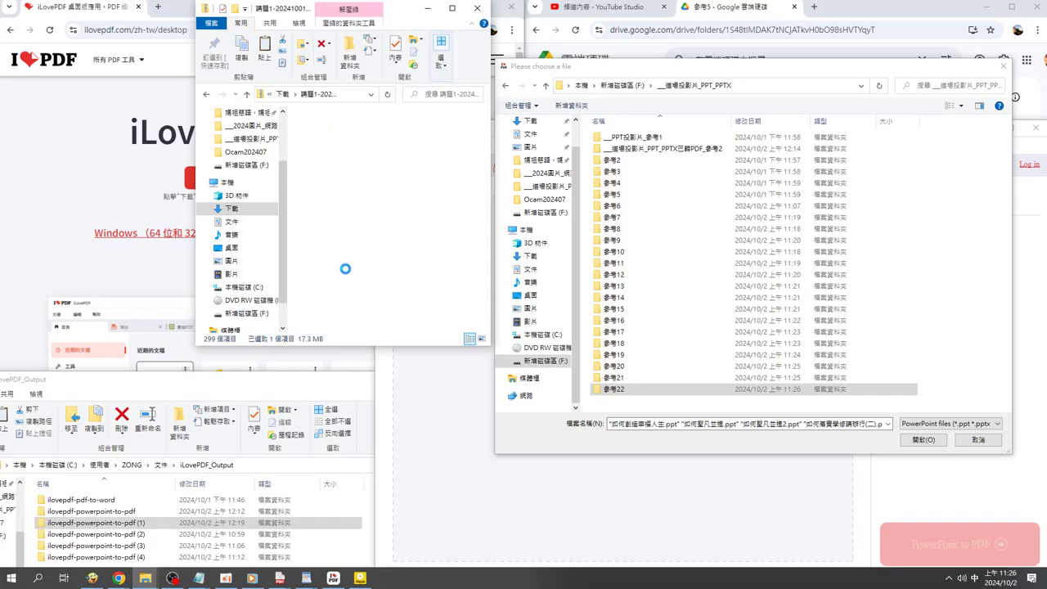
pyautogui.moveTo(318, 128); pyautogui.dragTo(619, 401)
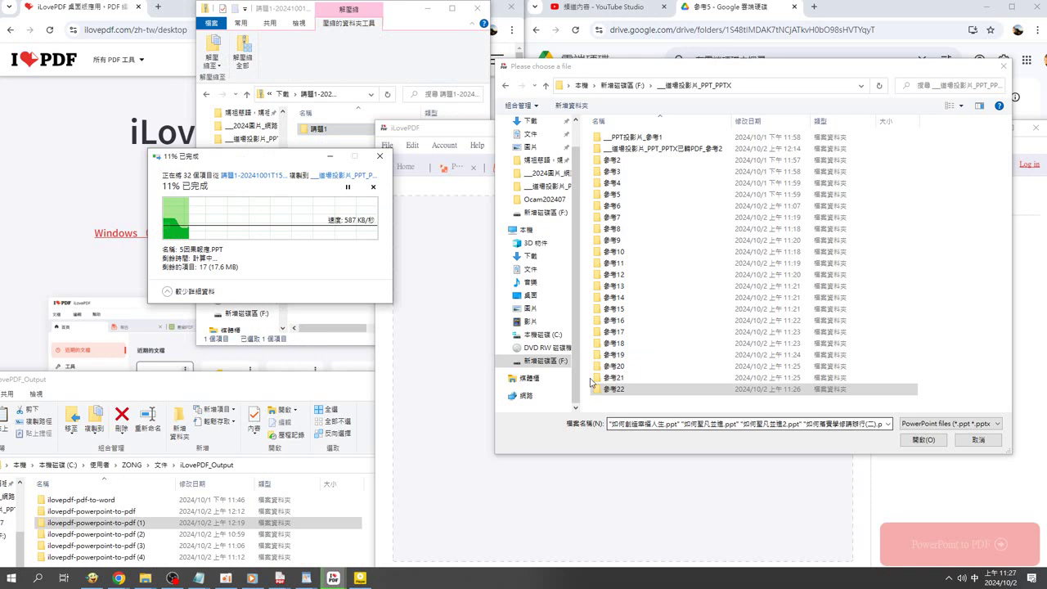
pyautogui.click(591, 383)
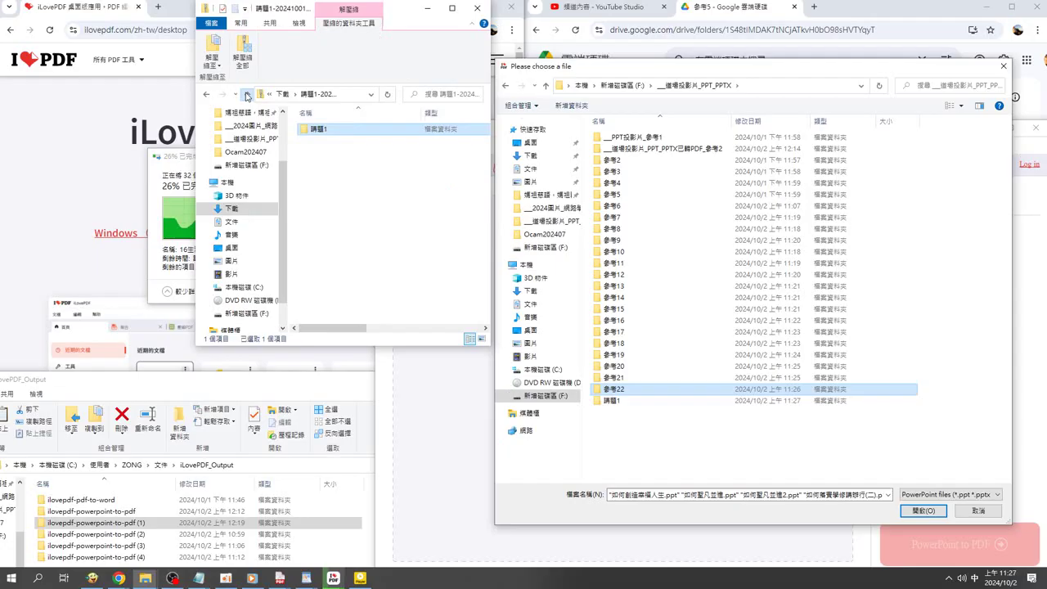
pyautogui.click(247, 96)
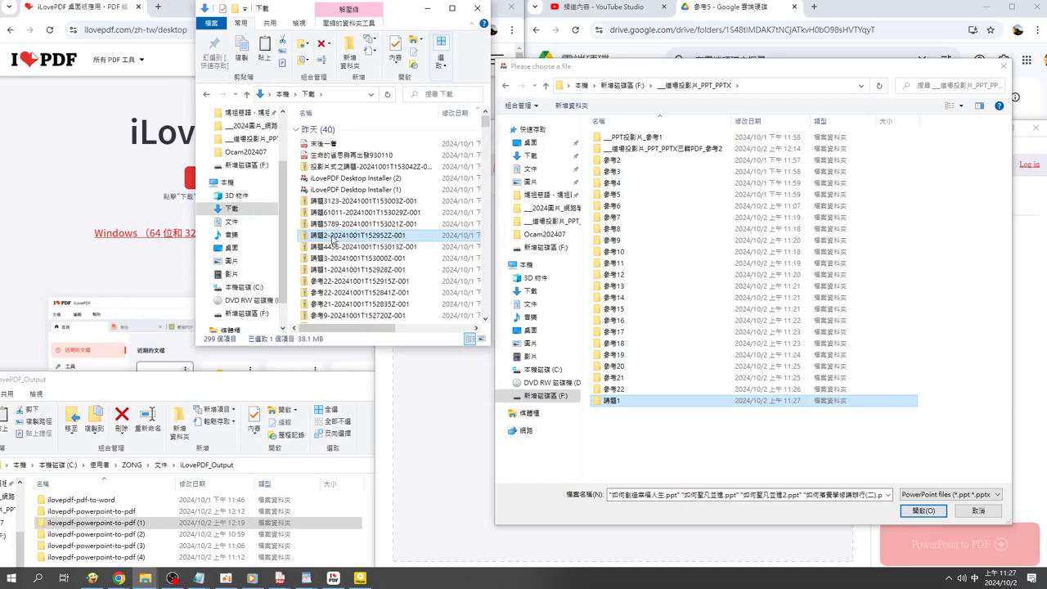
# Step: Copy the 講題2 folder from its zip into the F: slides folder
pyautogui.doubleClick(332, 238)
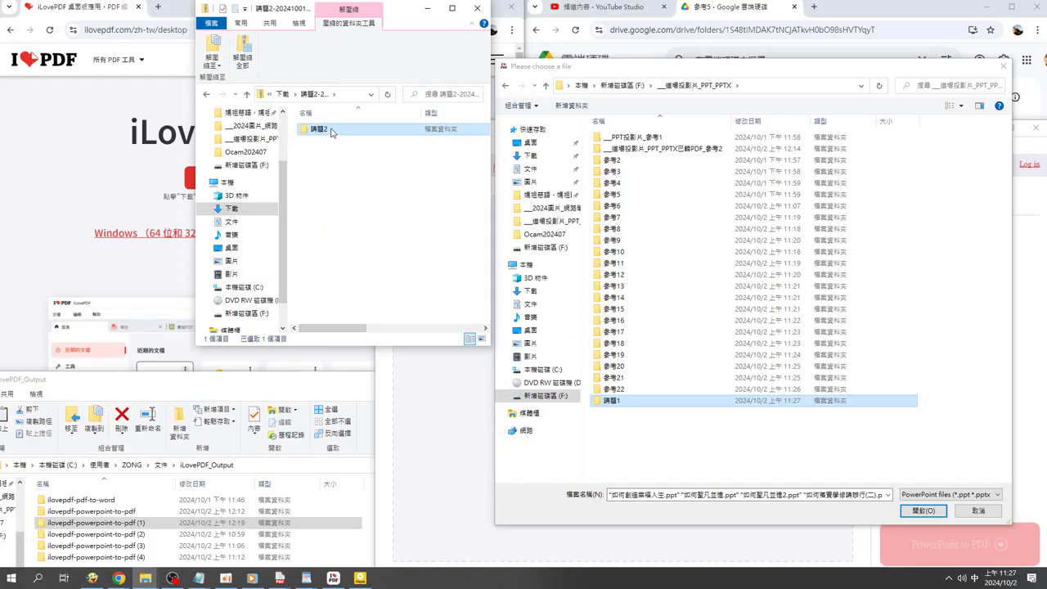
pyautogui.moveTo(331, 133); pyautogui.dragTo(675, 450)
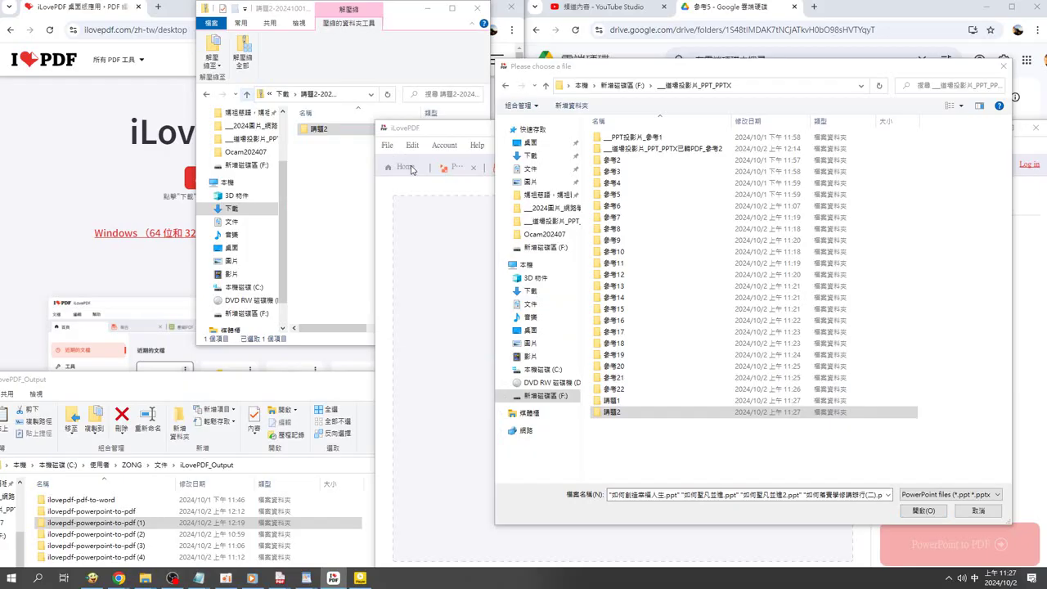
pyautogui.click(247, 94)
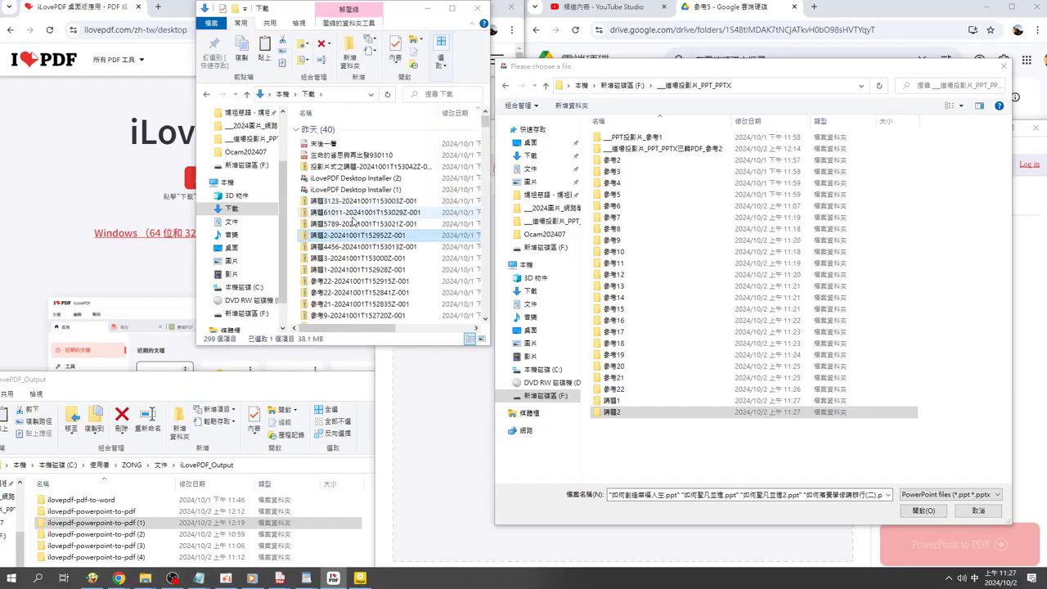
# Step: Paste the 講題3 folder from its zip into the slides folder with Ctrl+V, then open the 講題4456 zip
pyautogui.click(335, 258)
pyautogui.doubleClick(334, 260)
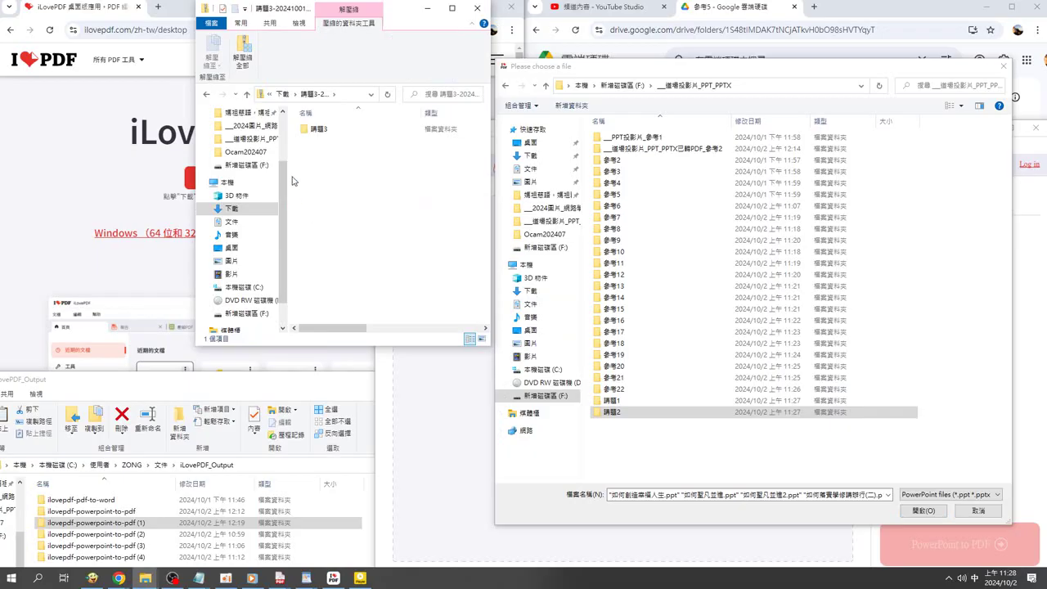
pyautogui.click(319, 131)
pyautogui.click(667, 449)
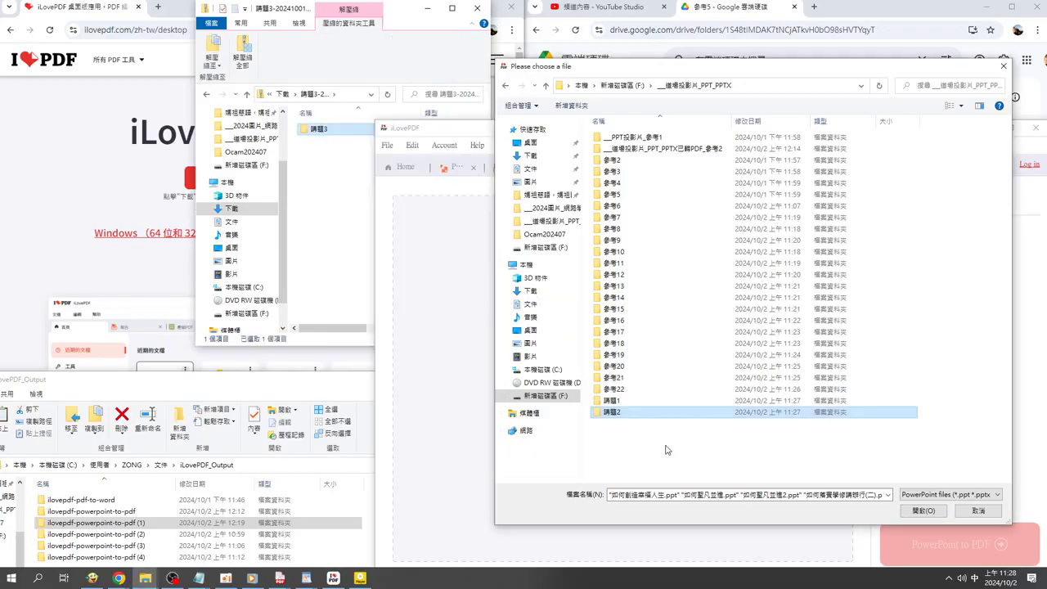
pyautogui.hotkey('ctrl', 'v')
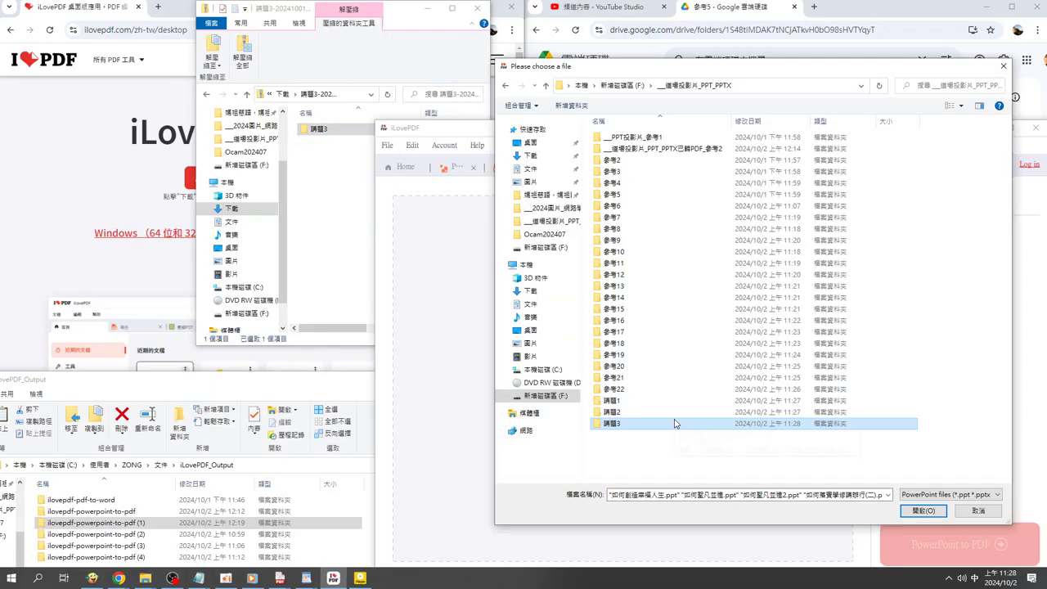
pyautogui.click(247, 93)
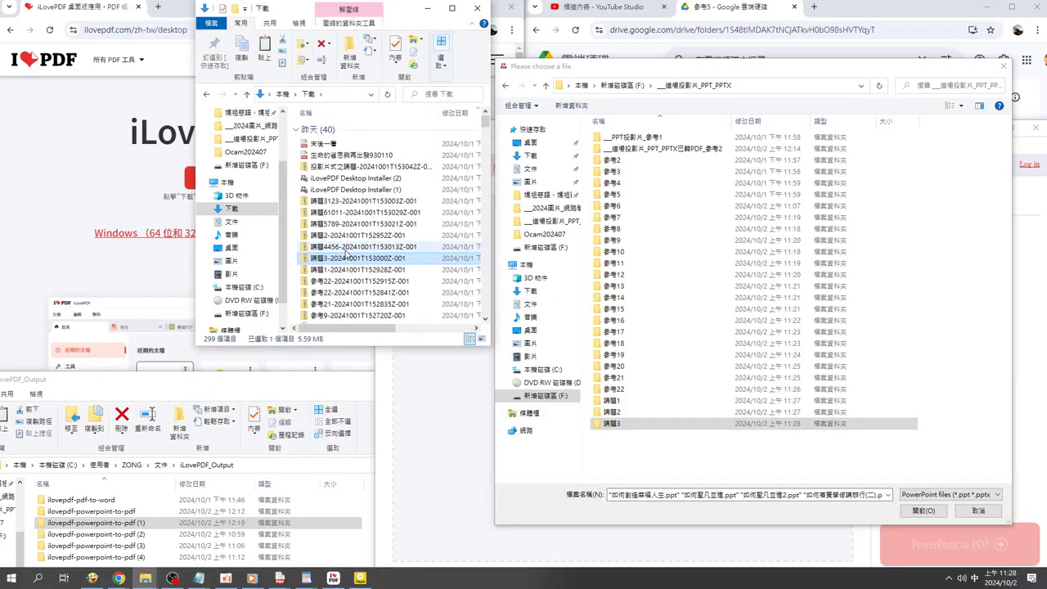
pyautogui.doubleClick(343, 247)
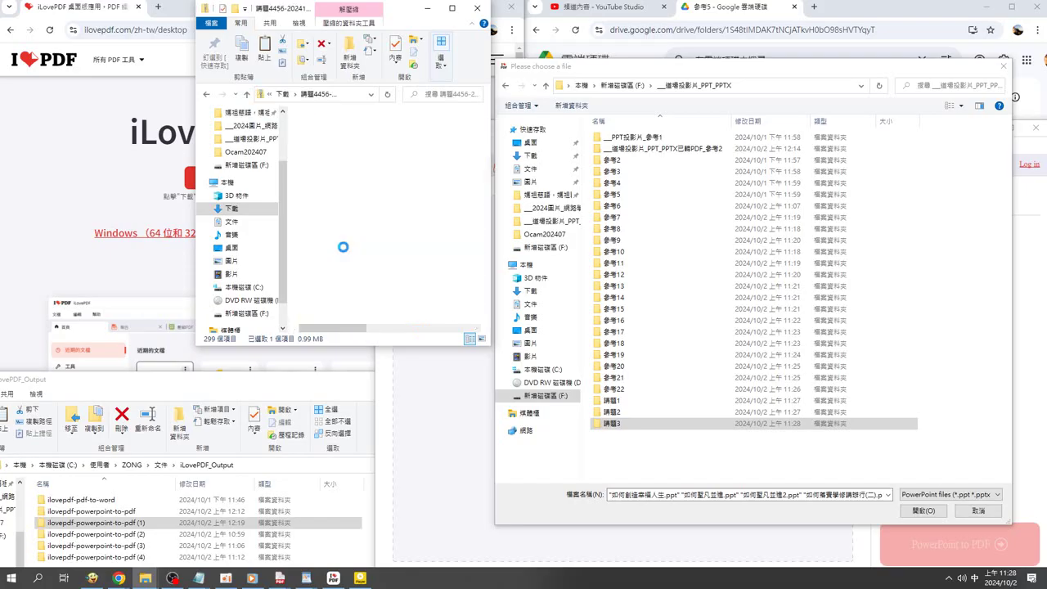
# Step: Drag the 講題4456 folder into the F: slides folder and return to Downloads
pyautogui.moveTo(327, 129)
pyautogui.mouseDown()
pyautogui.moveTo(659, 463)
pyautogui.moveTo(641, 452)
pyautogui.mouseUp()
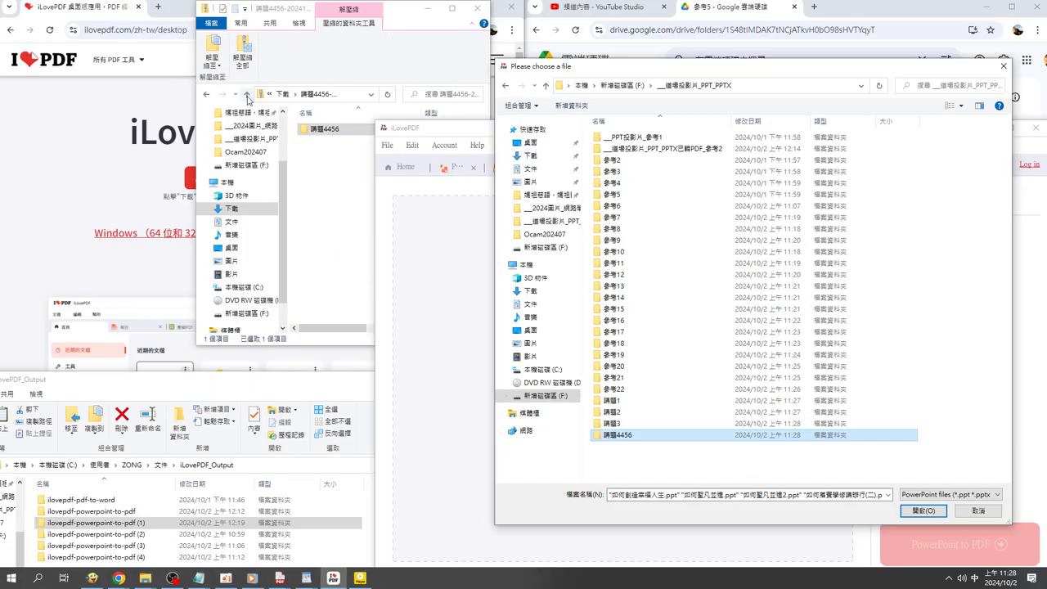
pyautogui.click(248, 97)
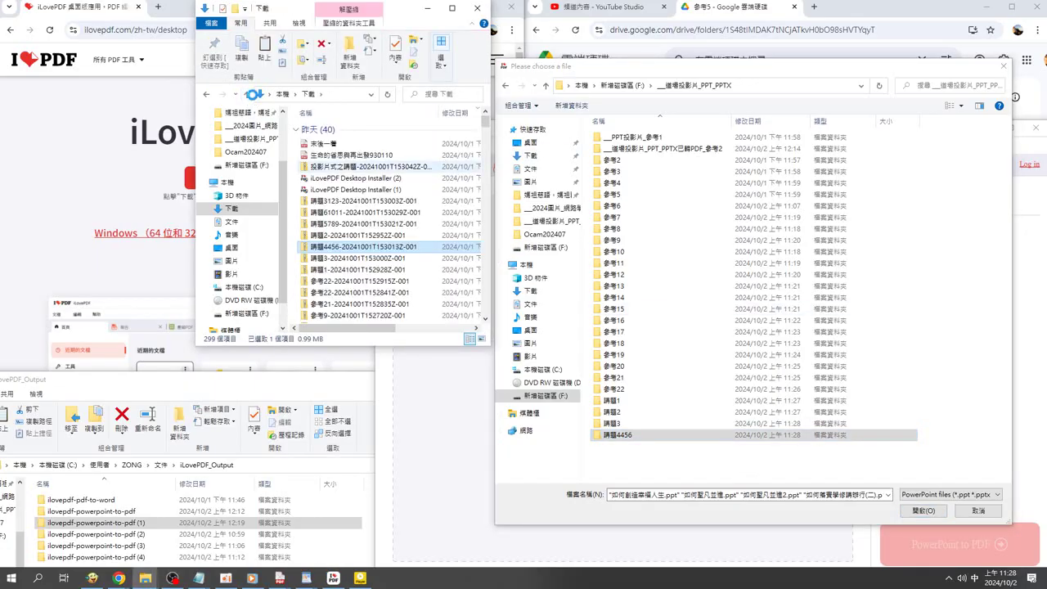
# Step: Paste the 講題5789 folder from its zip into the slides folder, then open the 講題61011 zip
pyautogui.click(340, 223)
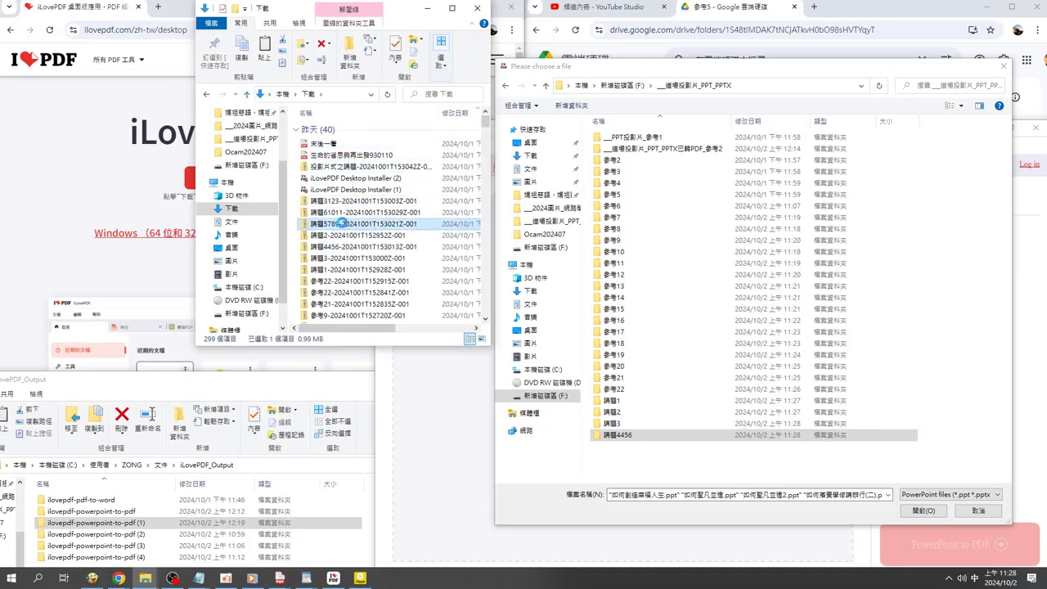
pyautogui.doubleClick(340, 224)
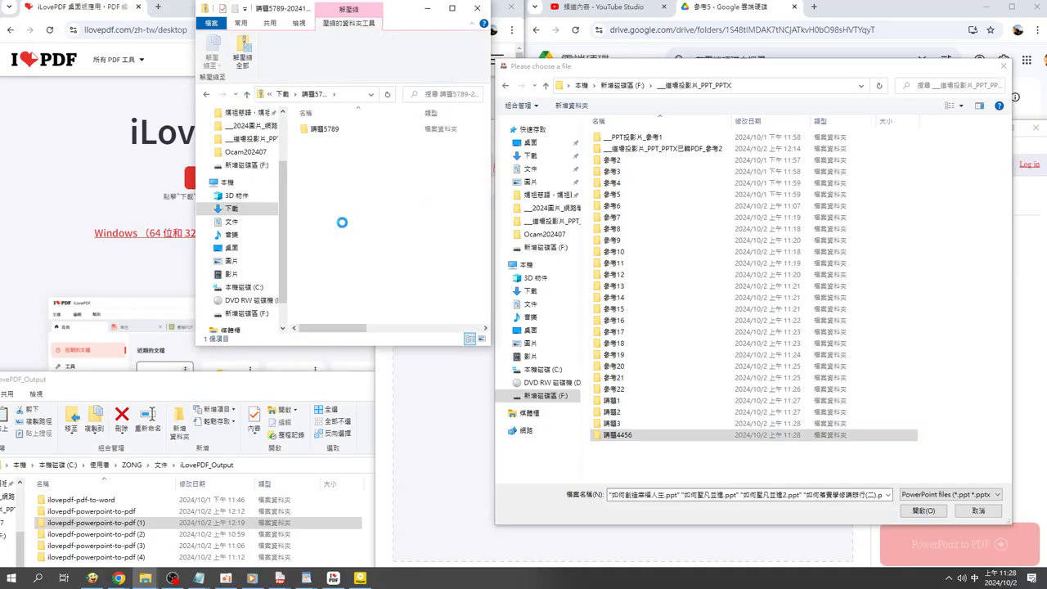
pyautogui.click(315, 132)
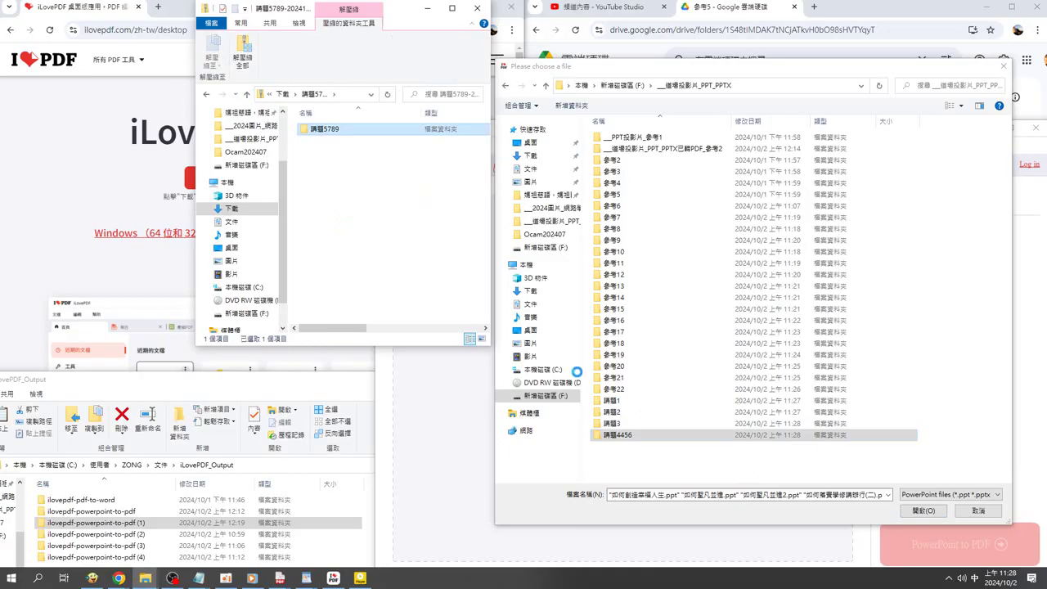
pyautogui.click(652, 470)
pyautogui.hotkey('ctrl', 'v')
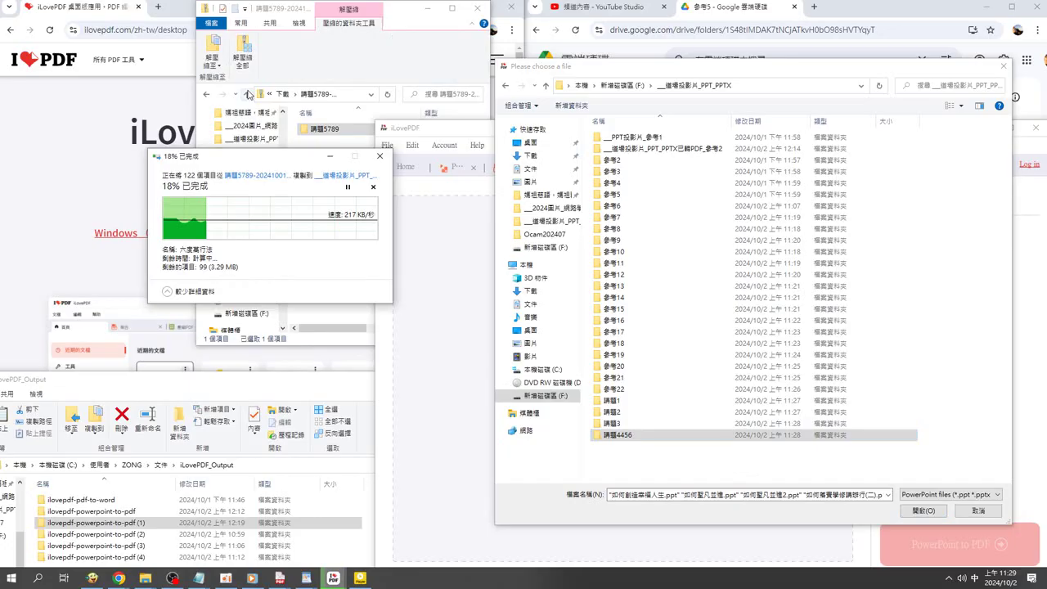
pyautogui.click(249, 94)
pyautogui.doubleClick(336, 216)
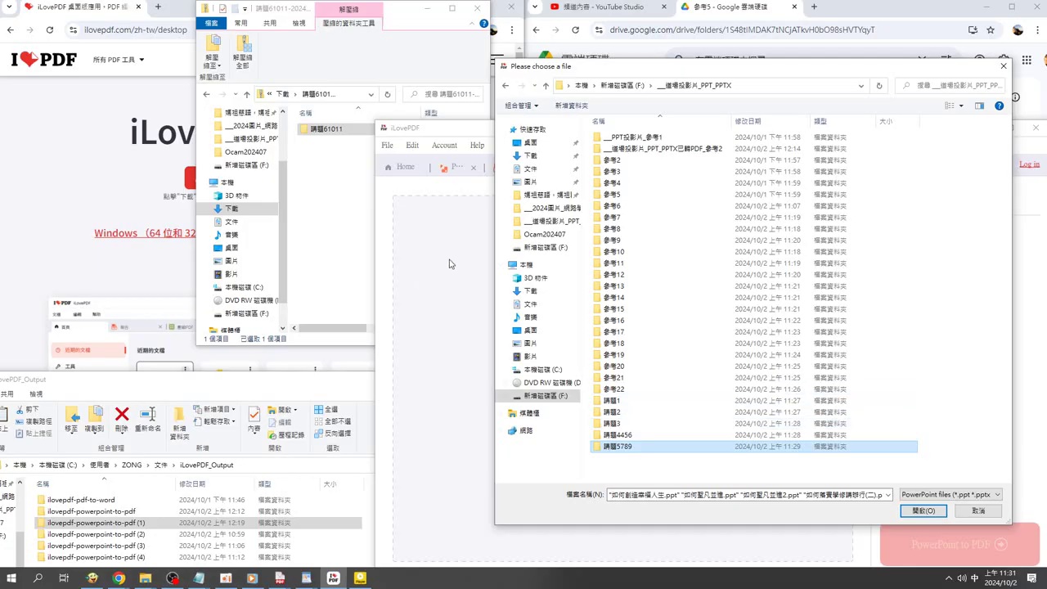
# Step: Copy the 講題61011 folder from its Downloads zip into the 循環投影片_PPT_PPTX folder on F:
pyautogui.click(247, 95)
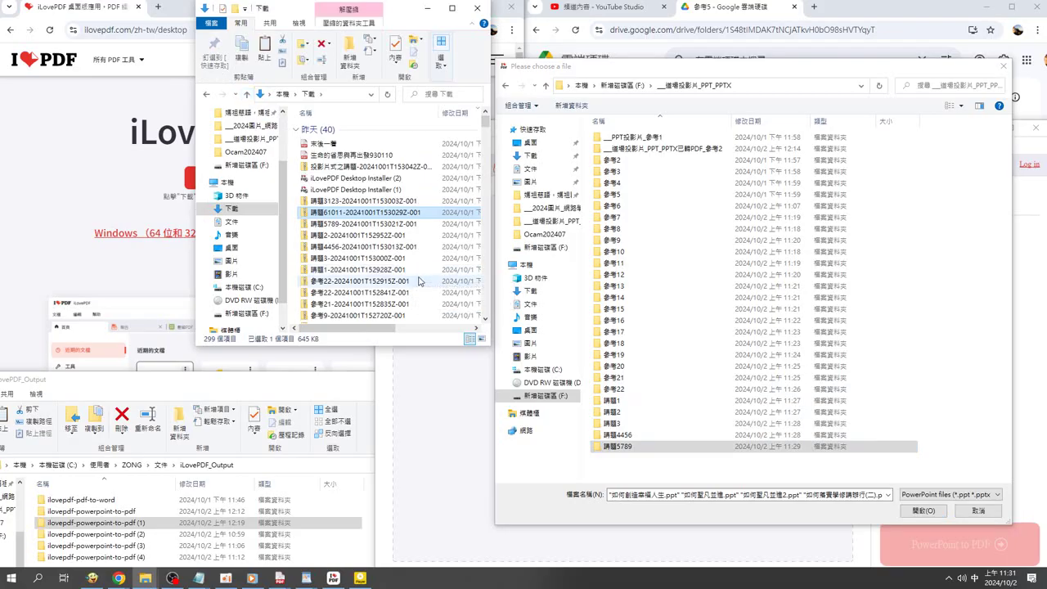
pyautogui.doubleClick(334, 214)
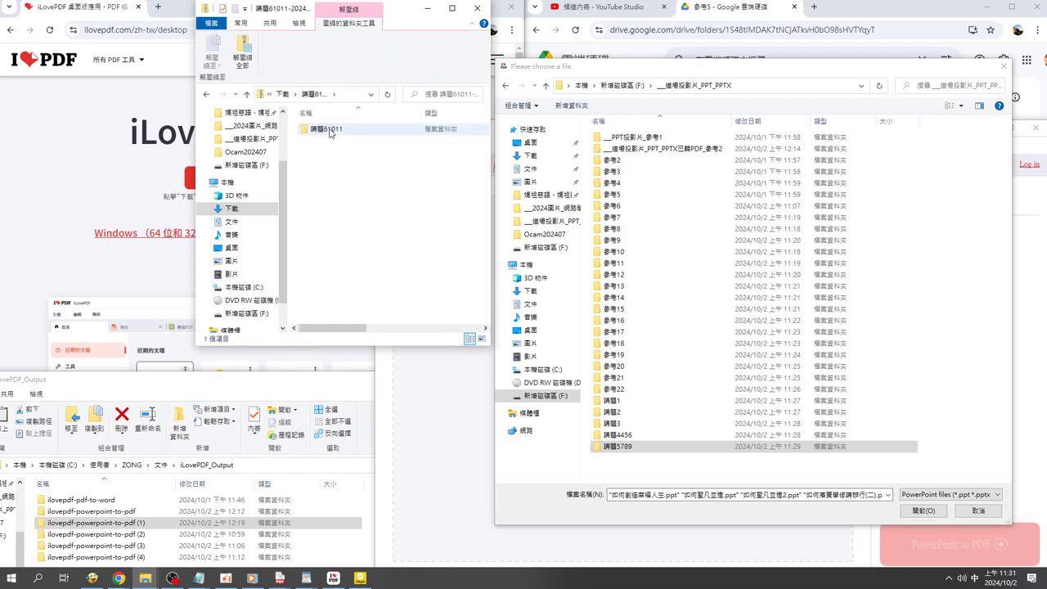
pyautogui.moveTo(328, 130); pyautogui.dragTo(633, 466)
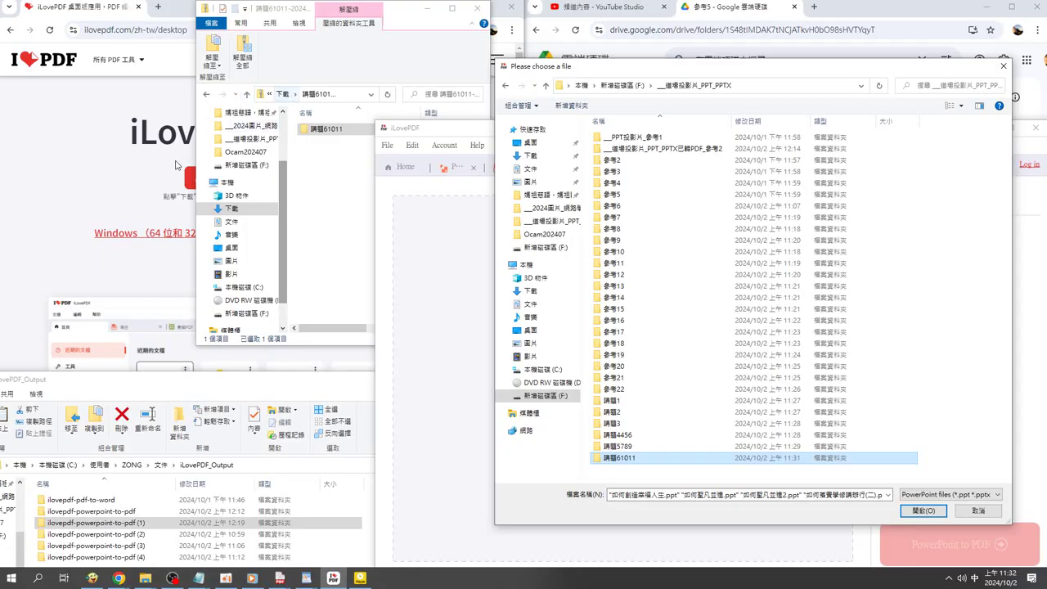
# Step: Copy the 講題3123 folder out of its zip into the 循環投影片_PPT_PPTX slides folder
pyautogui.click(247, 96)
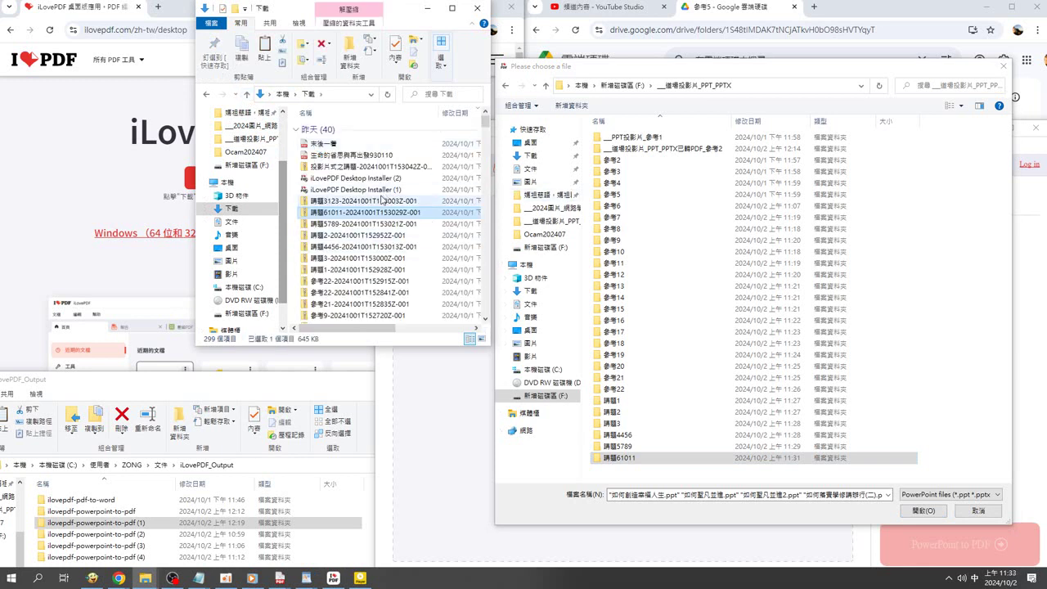
pyautogui.click(376, 201)
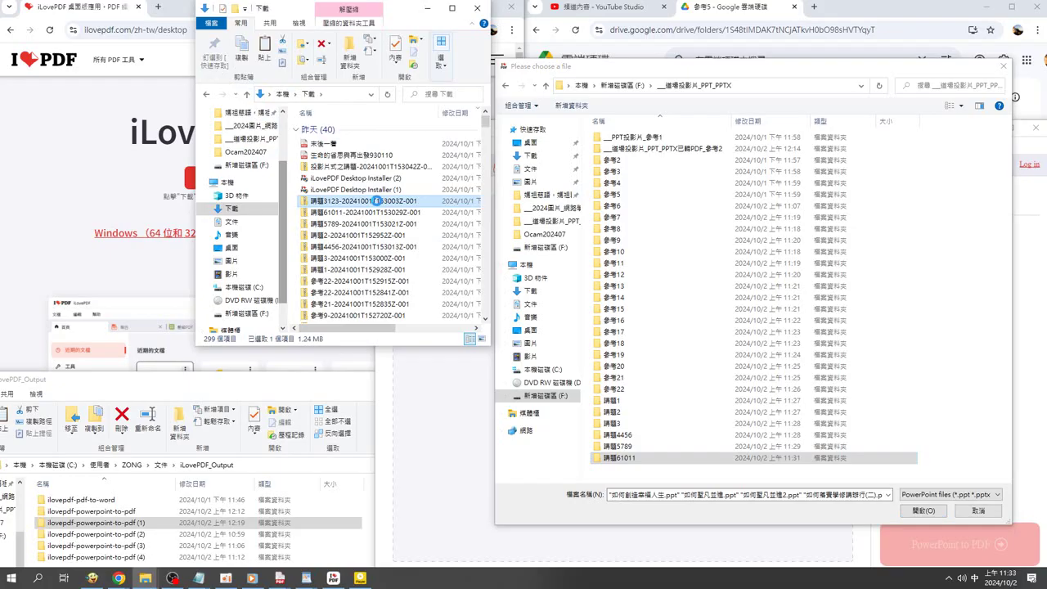
pyautogui.doubleClick(376, 201)
pyautogui.moveTo(325, 128)
pyautogui.mouseDown()
pyautogui.moveTo(655, 484)
pyautogui.moveTo(657, 476)
pyautogui.mouseUp()
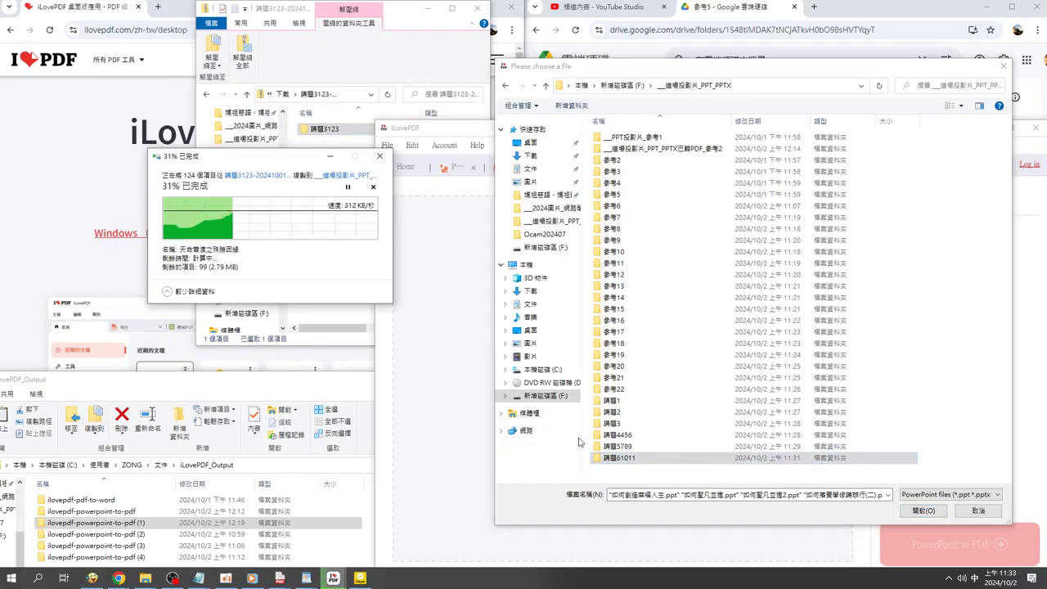
pyautogui.click(616, 460)
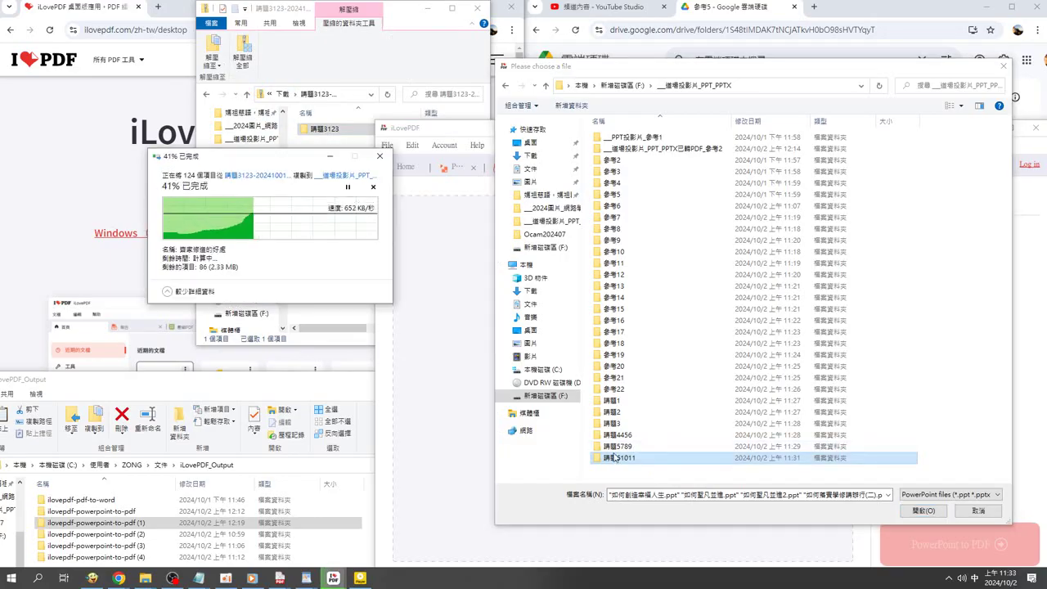
pyautogui.click(275, 204)
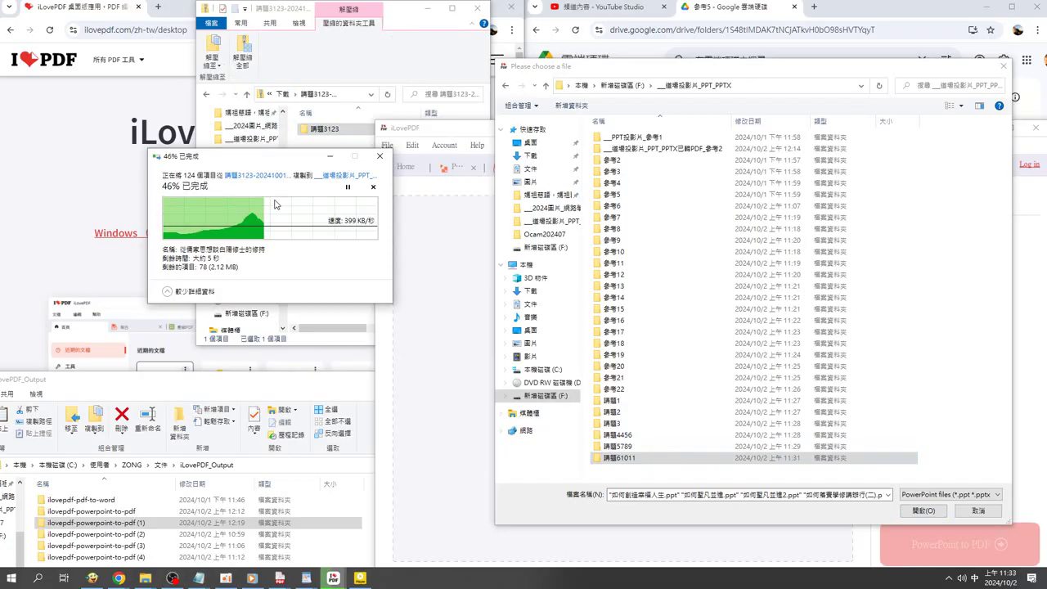
pyautogui.click(246, 94)
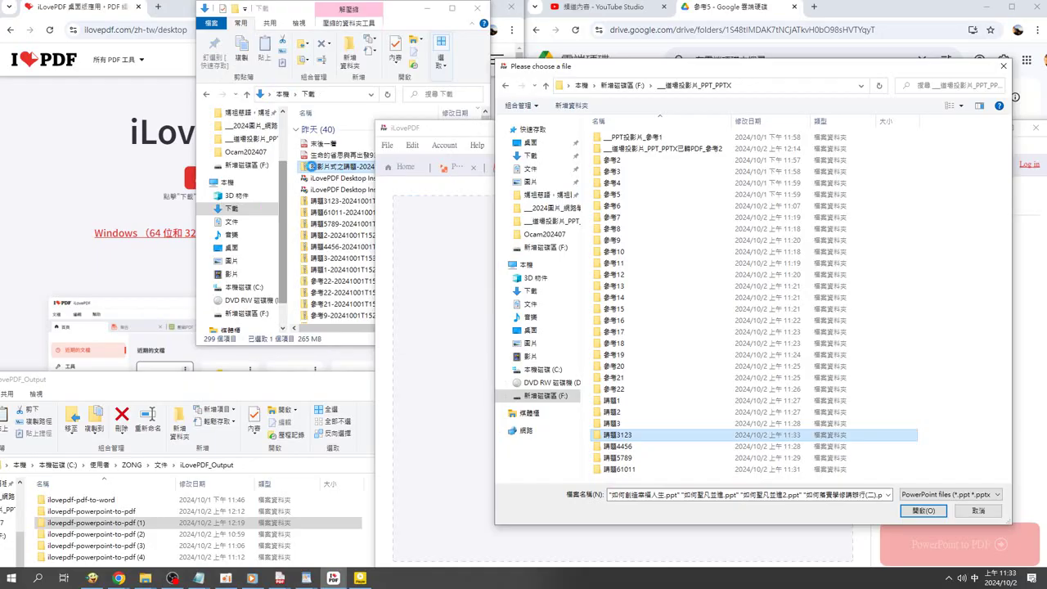
pyautogui.doubleClick(312, 167)
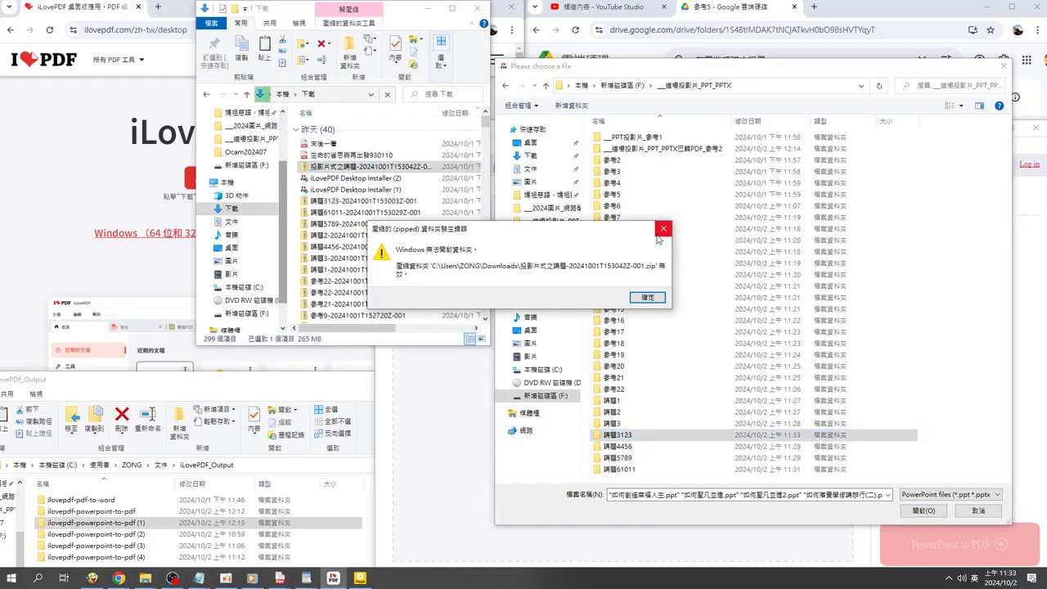
pyautogui.click(664, 230)
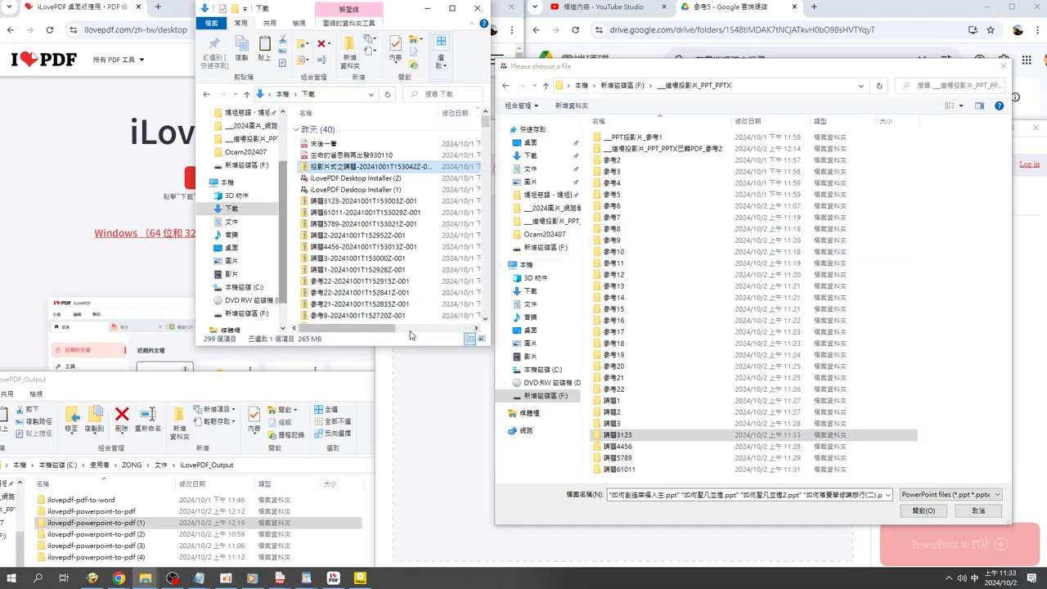
pyautogui.scroll(-1, 411, 335)
pyautogui.scroll(-1, 411, 331)
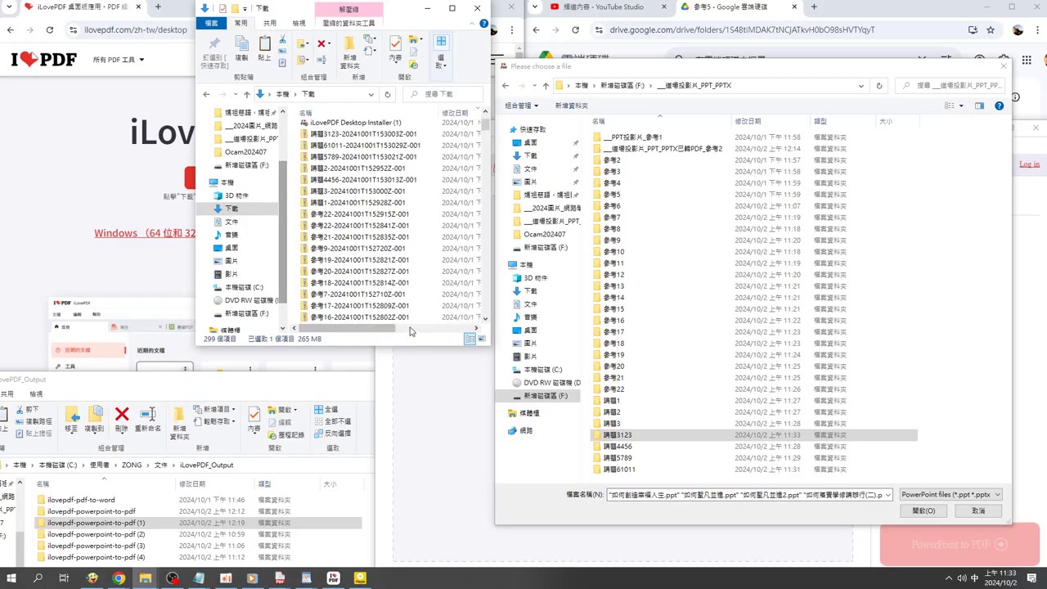
pyautogui.click(522, 507)
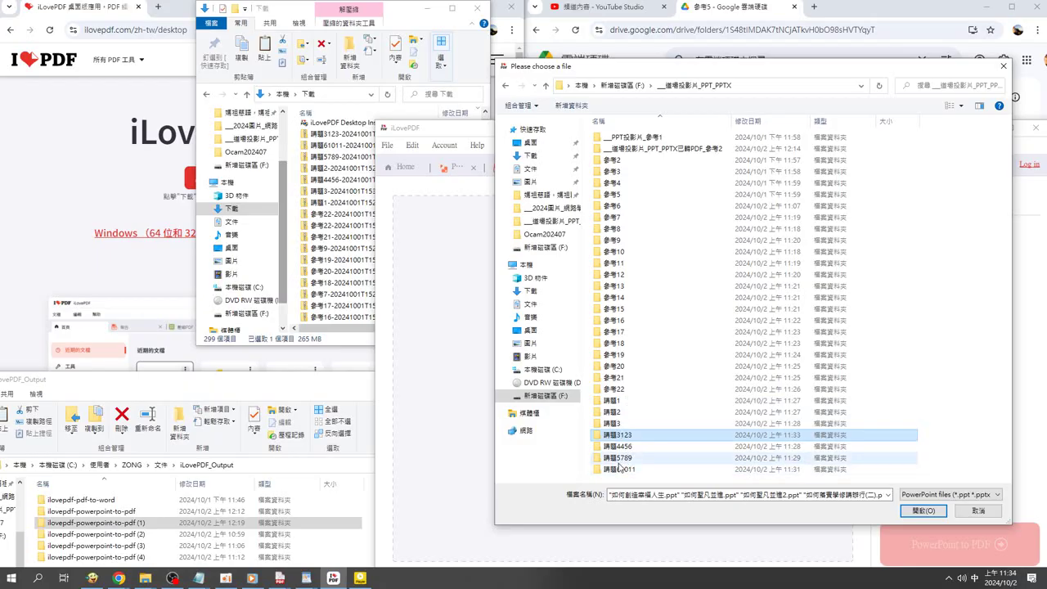
# Step: Load every PPT file from the 參考6 folder and start converting them to PDF
pyautogui.doubleClick(617, 210)
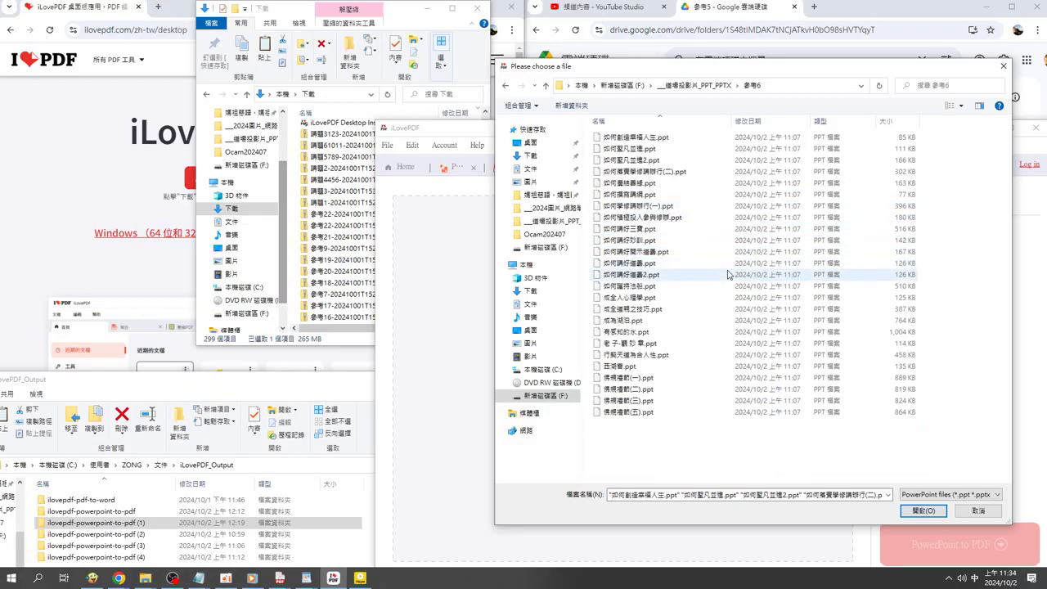
pyautogui.hotkey('ctrl', 'a')
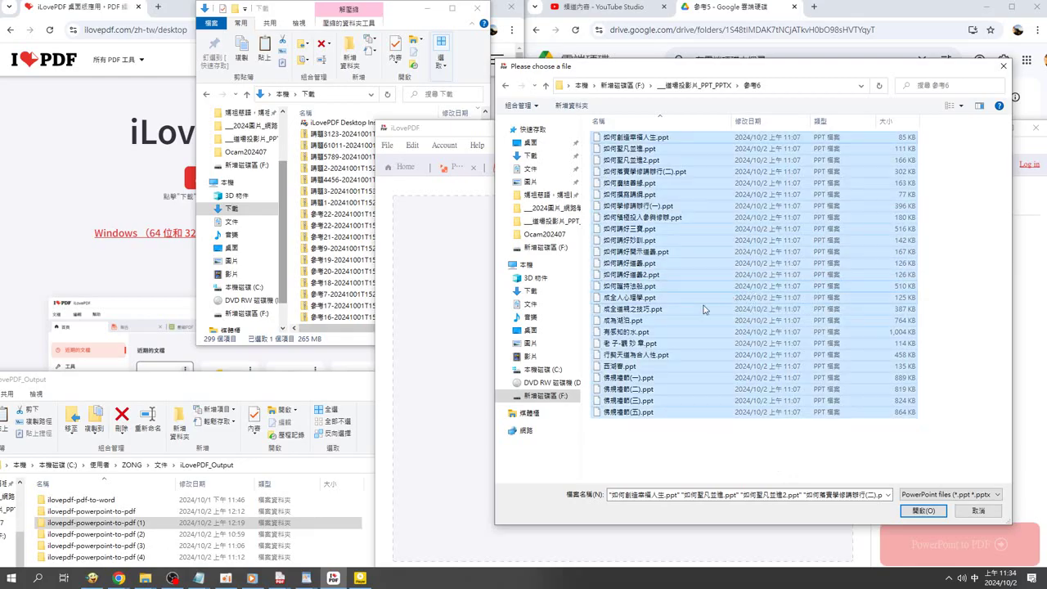
pyautogui.click(919, 511)
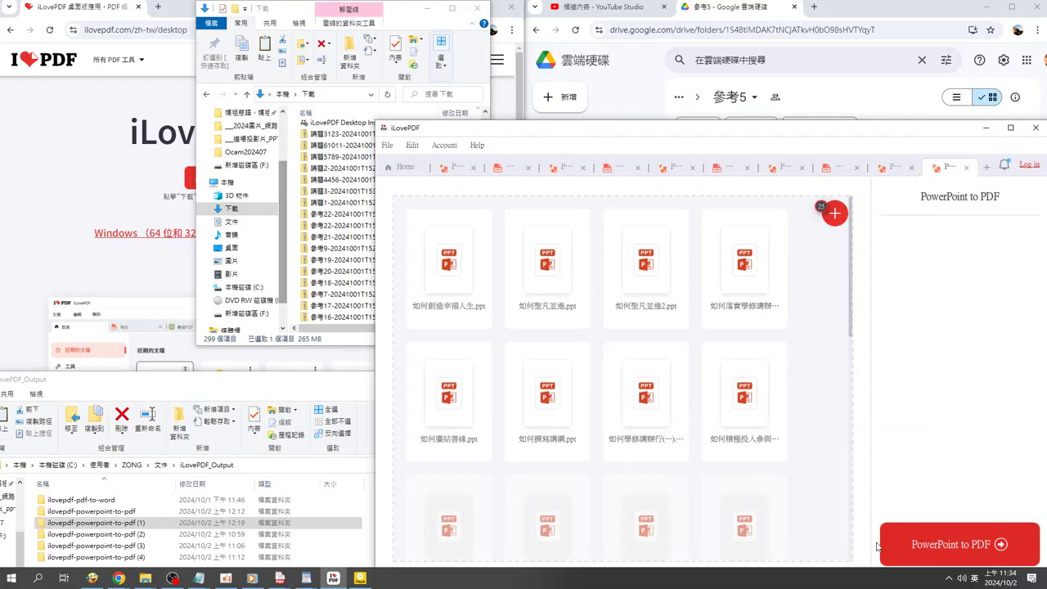
pyautogui.click(883, 544)
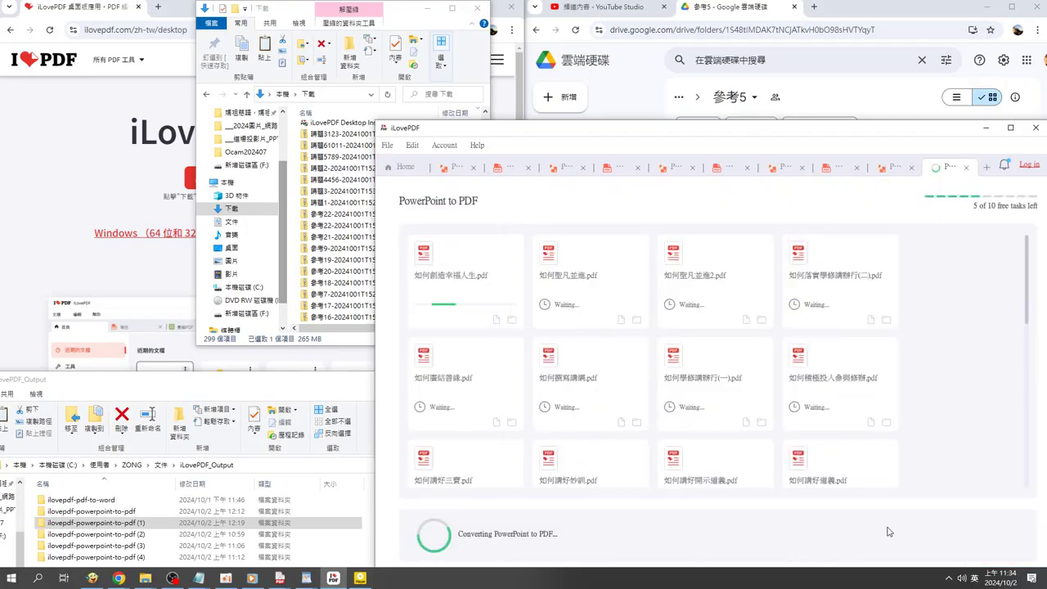
pyautogui.scroll(-1, 543, 316)
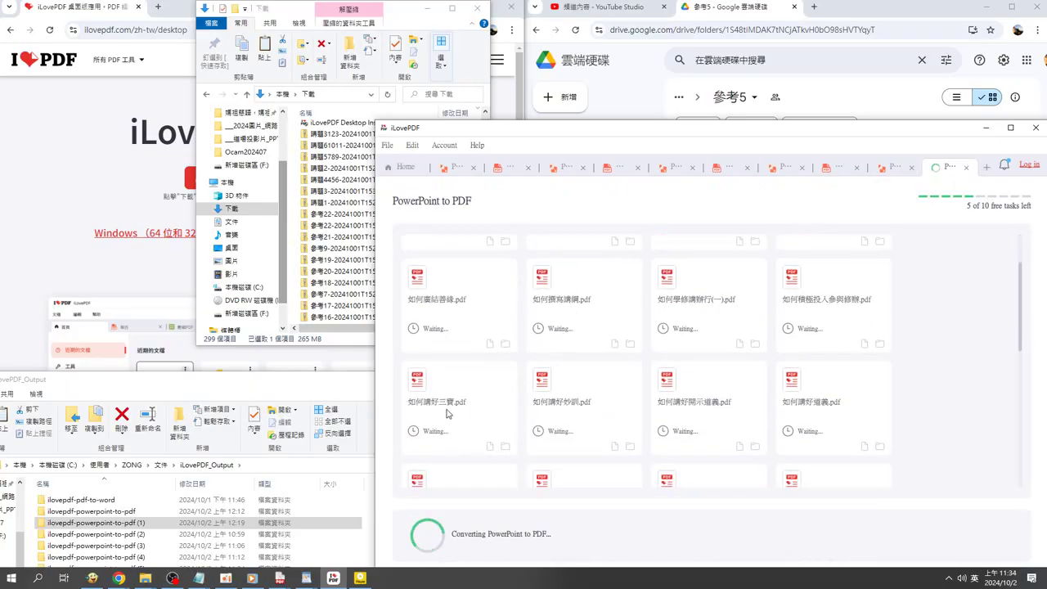
pyautogui.scroll(-5, 556, 422)
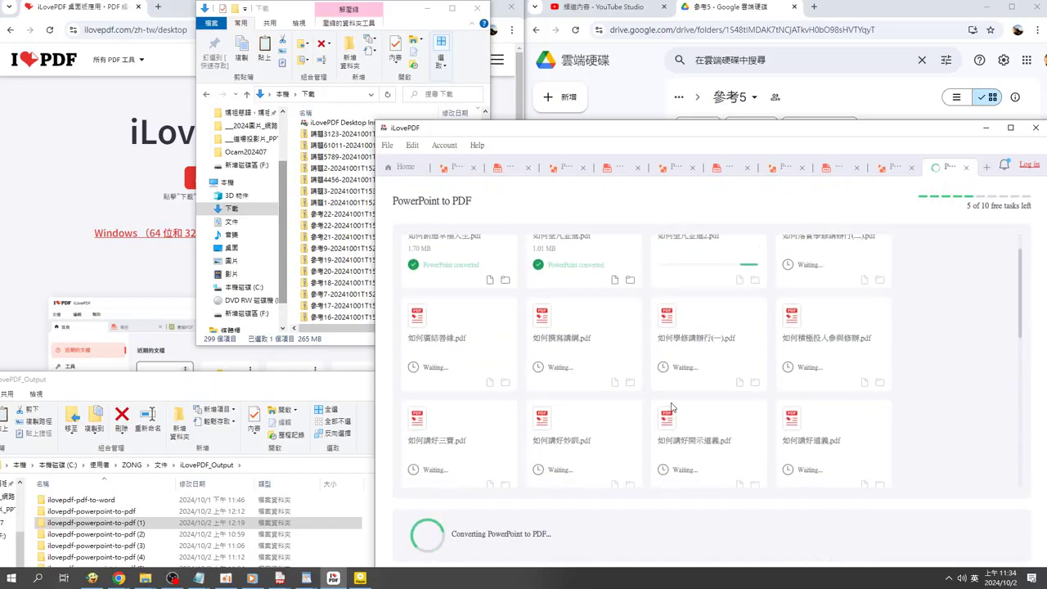
# Step: Open 如何创造人生.pdf in the viewer and scroll through its 9 slide pages
pyautogui.click(490, 319)
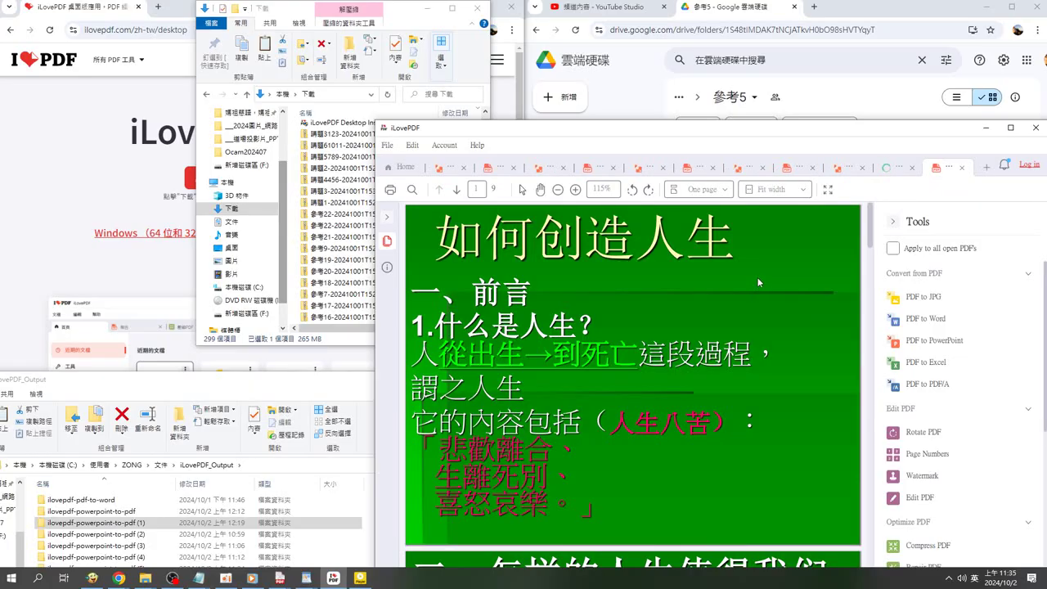
pyautogui.scroll(-1, 758, 279)
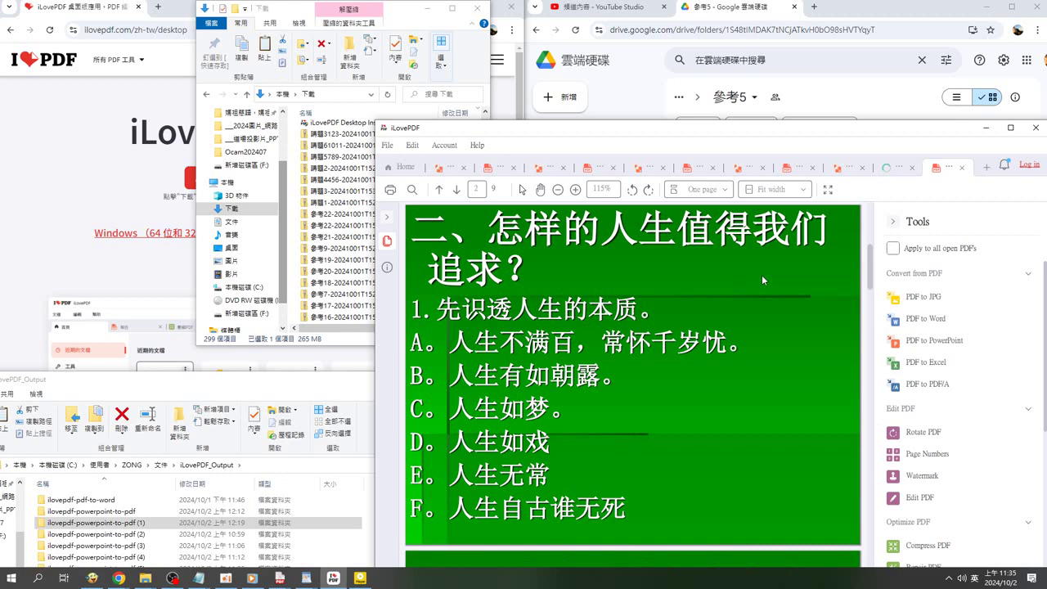
pyautogui.scroll(-1, 762, 280)
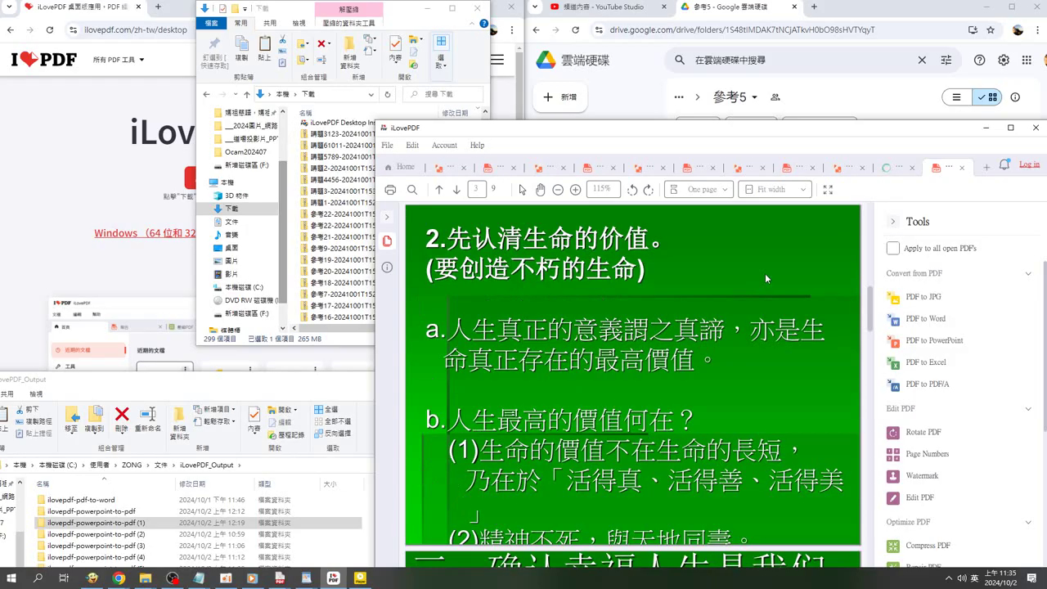
pyautogui.scroll(-1, 767, 279)
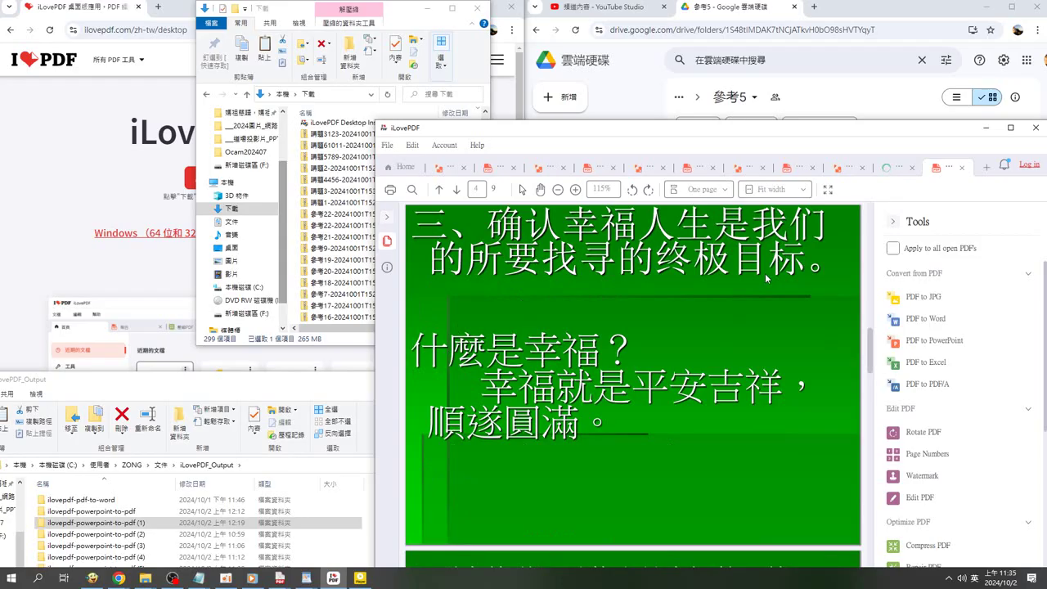
pyautogui.scroll(-1, 765, 273)
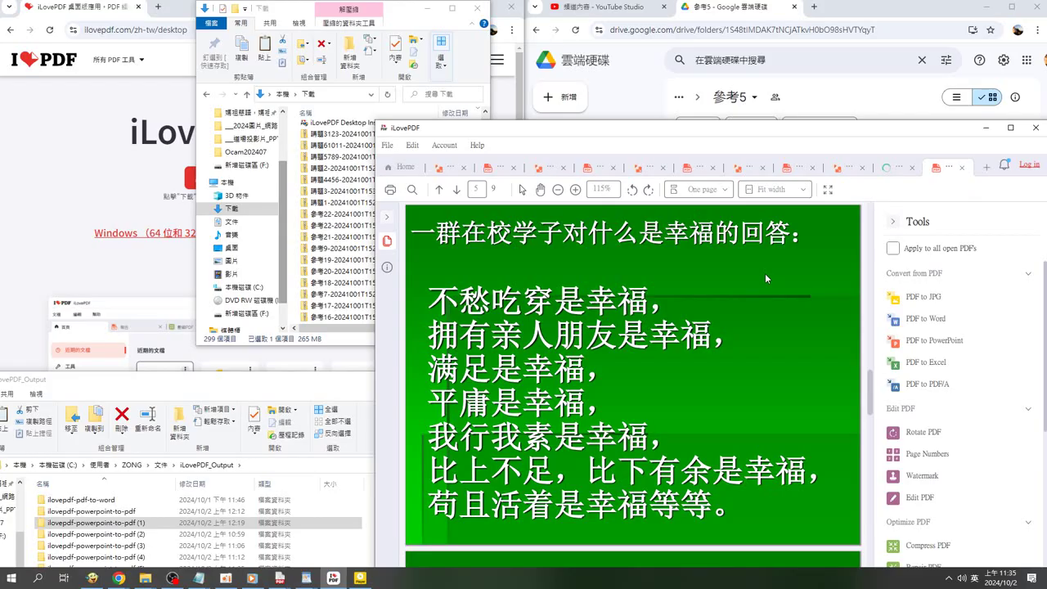
pyautogui.scroll(-1, 765, 278)
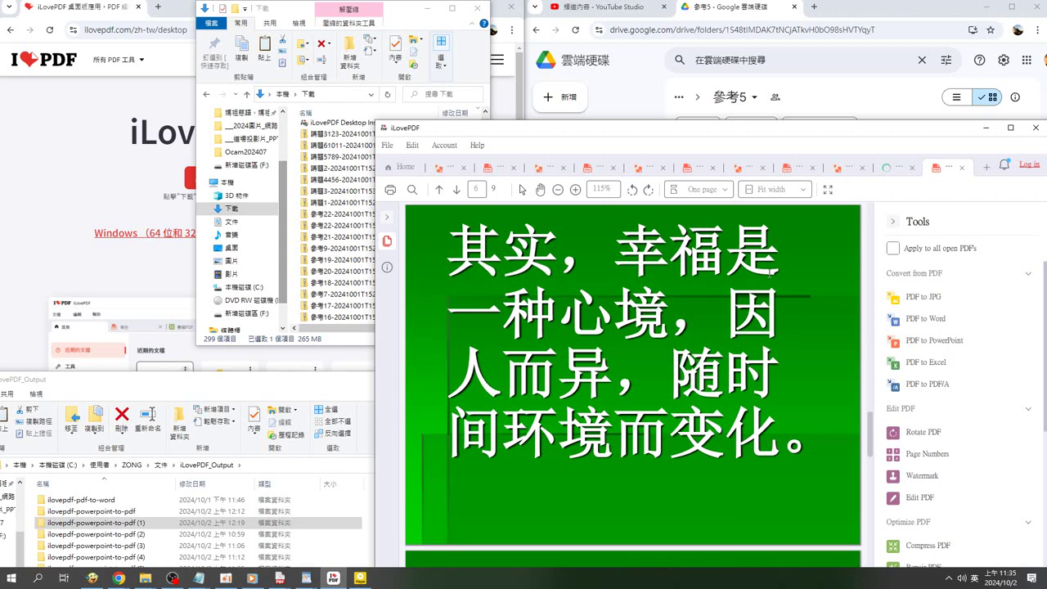
pyautogui.scroll(-1, 777, 279)
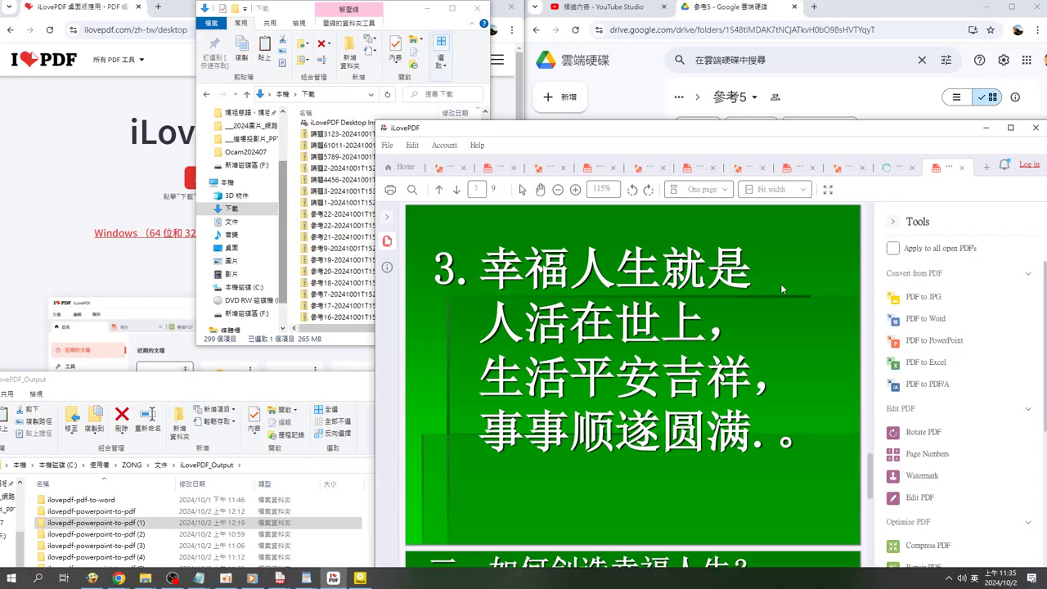
pyautogui.scroll(-1, 782, 289)
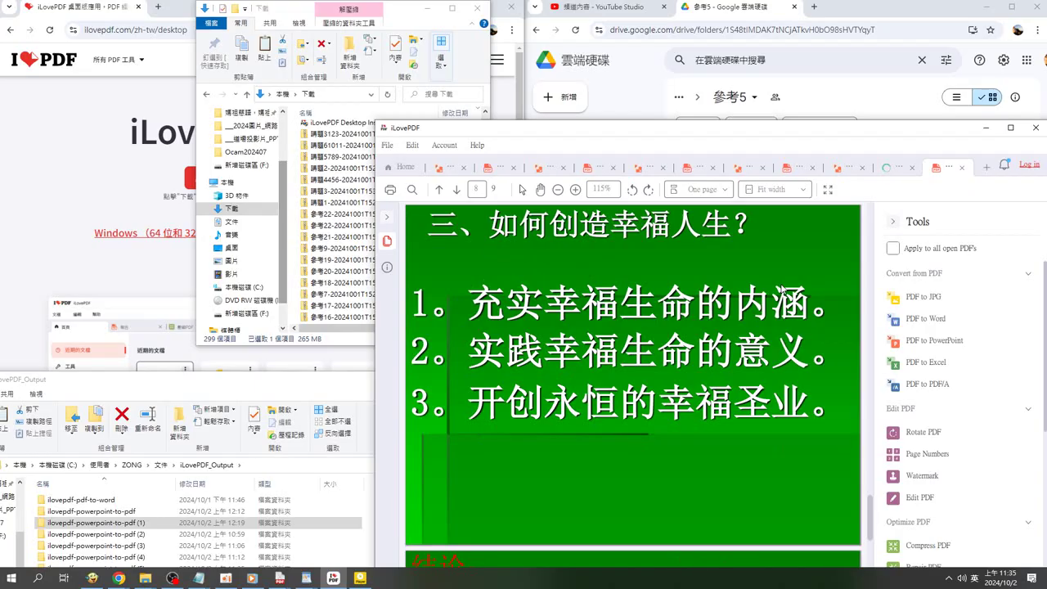
pyautogui.scroll(-5, 781, 289)
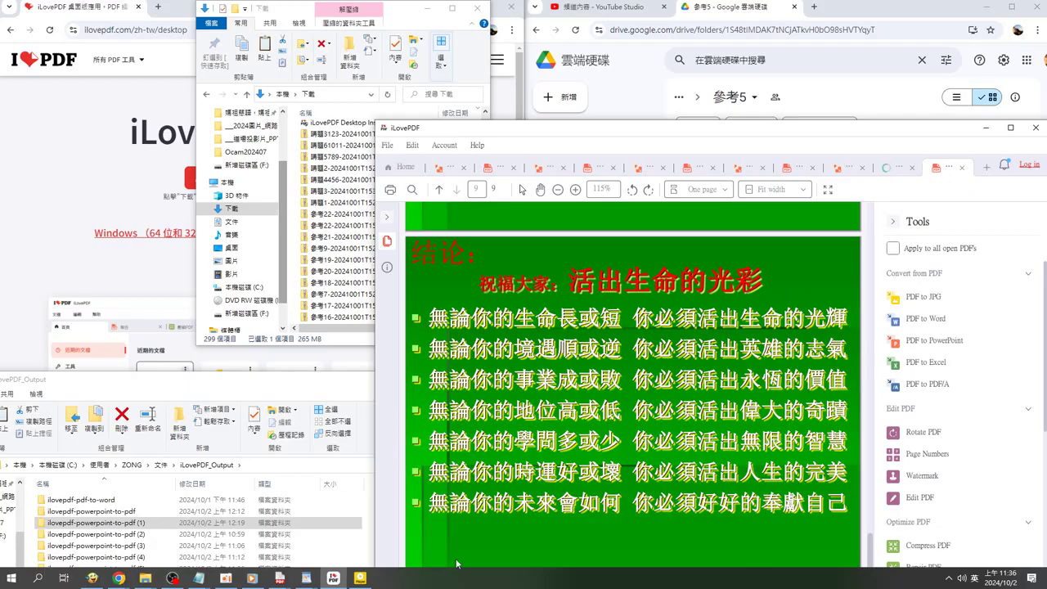
pyautogui.moveTo(328, 577)
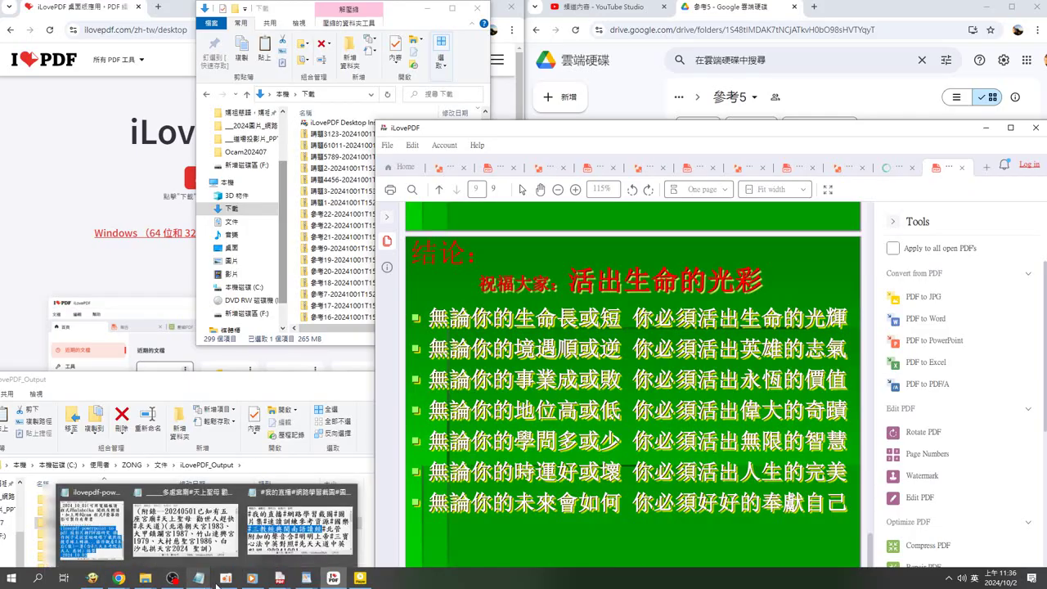